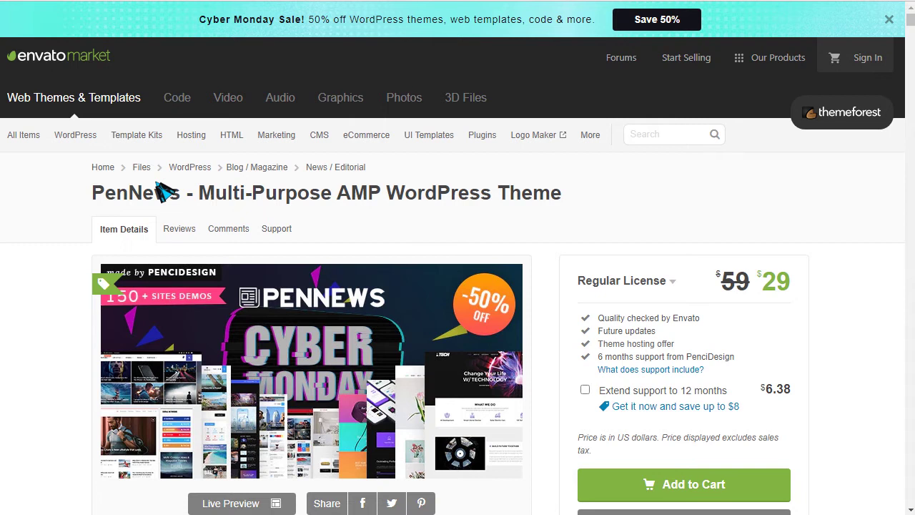
Step: Examine the PenNews theme's sales page, including its regular license price, compatibility details, software versions and demo categories
{"action": "left_click_drag", "start_coordinate": [727, 285], "coordinate": [755, 290]}
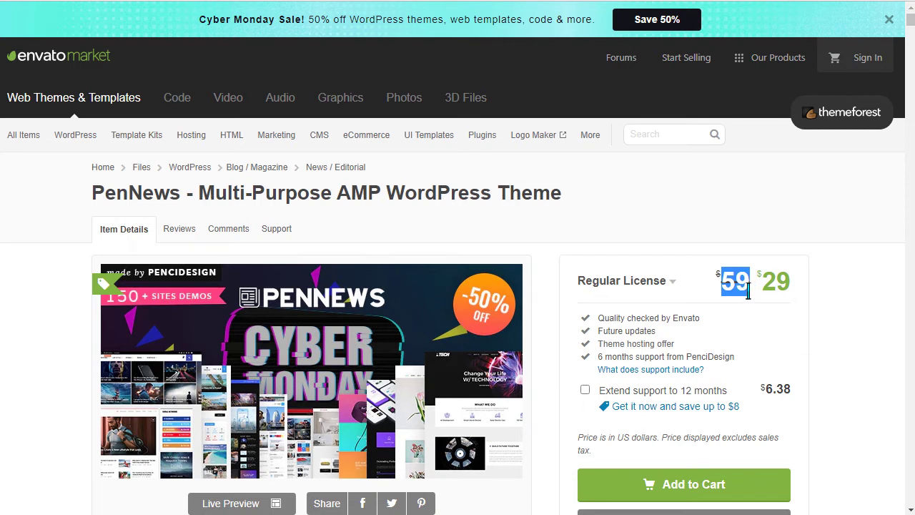
{"action": "scroll", "coordinate": [660, 268], "scroll_direction": "down", "scroll_amount": 4}
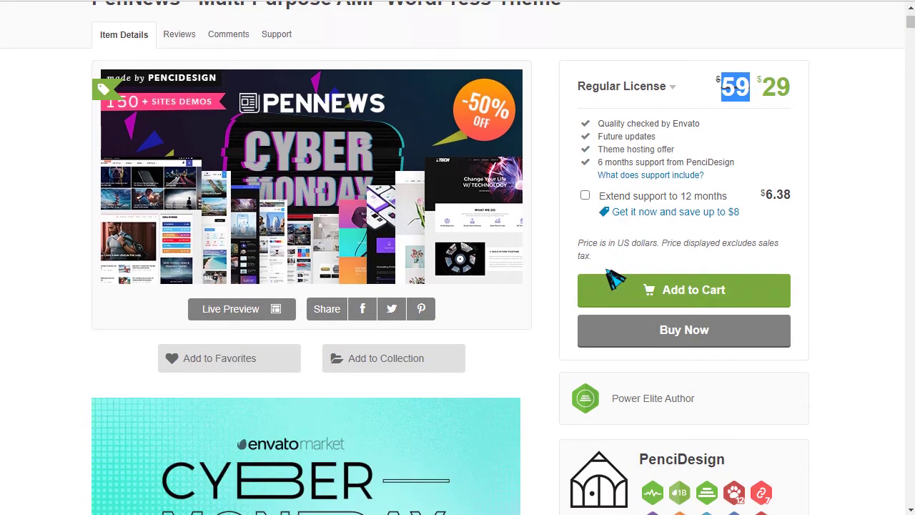
{"action": "scroll", "coordinate": [76, 272], "scroll_direction": "down", "scroll_amount": 3}
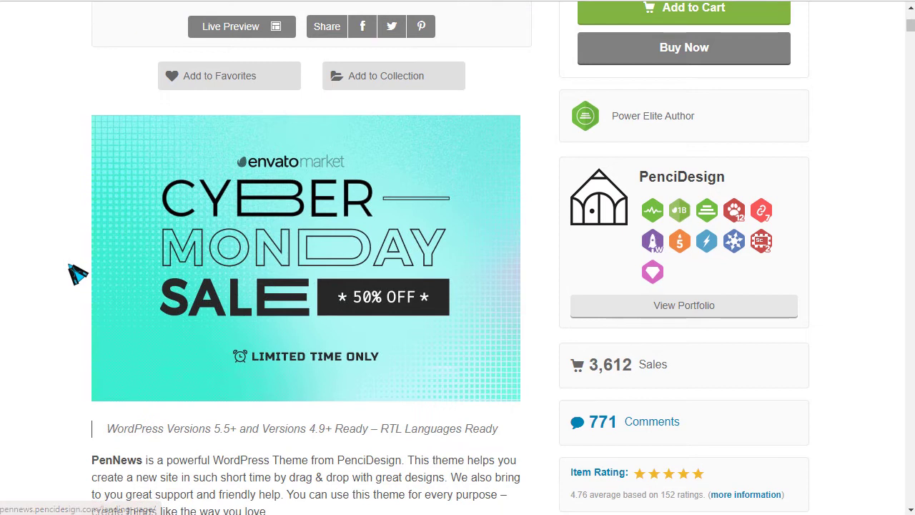
{"action": "scroll", "coordinate": [76, 273], "scroll_direction": "down", "scroll_amount": 2}
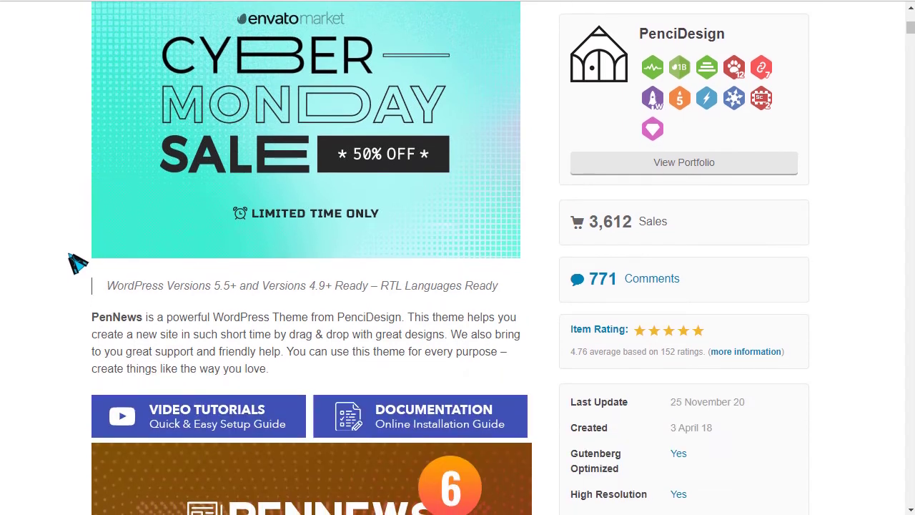
{"action": "scroll", "coordinate": [64, 261], "scroll_direction": "down", "scroll_amount": 5}
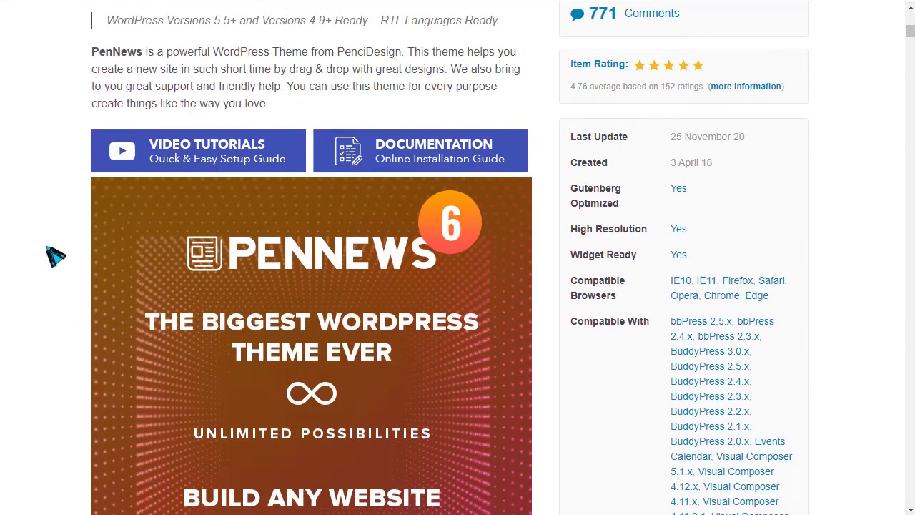
{"action": "scroll", "coordinate": [691, 379], "scroll_direction": "down", "scroll_amount": 1}
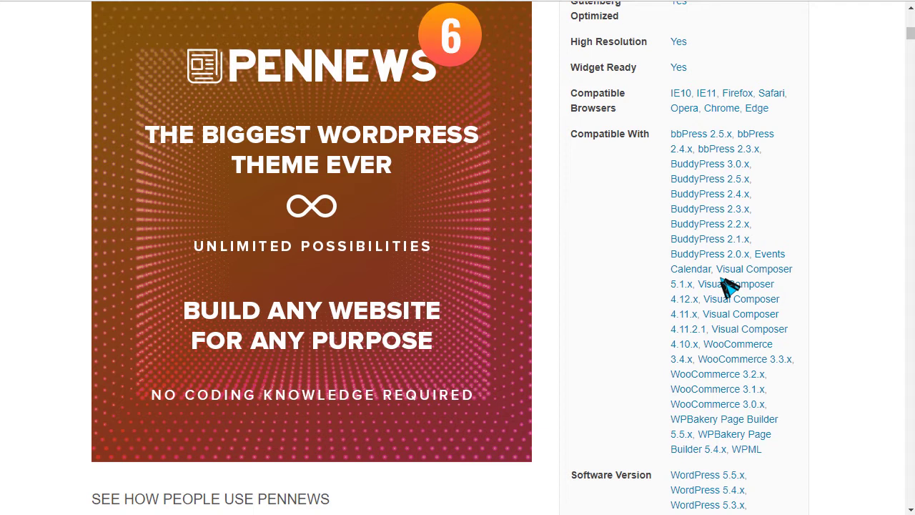
{"action": "scroll", "coordinate": [613, 327], "scroll_direction": "down", "scroll_amount": 1}
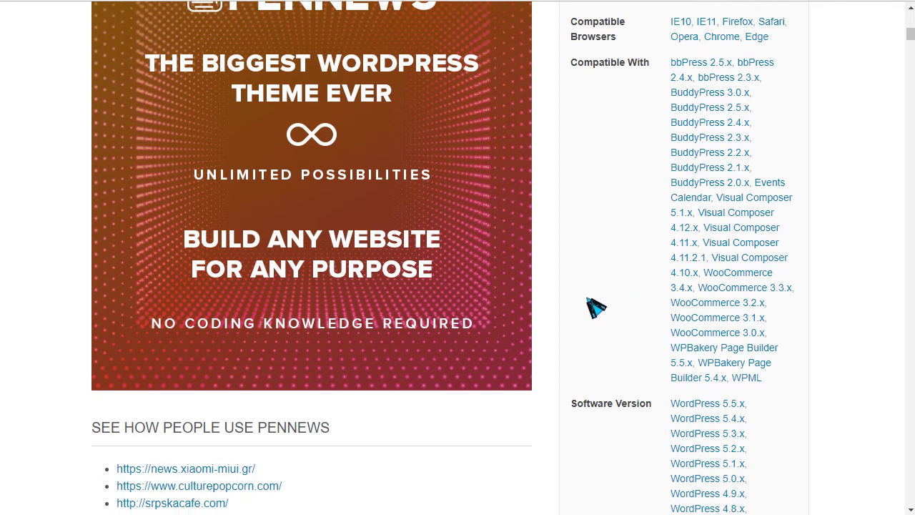
{"action": "scroll", "coordinate": [544, 301], "scroll_direction": "down", "scroll_amount": 3}
{"action": "scroll", "coordinate": [527, 290], "scroll_direction": "down", "scroll_amount": 1}
{"action": "scroll", "coordinate": [28, 208], "scroll_direction": "down", "scroll_amount": 1}
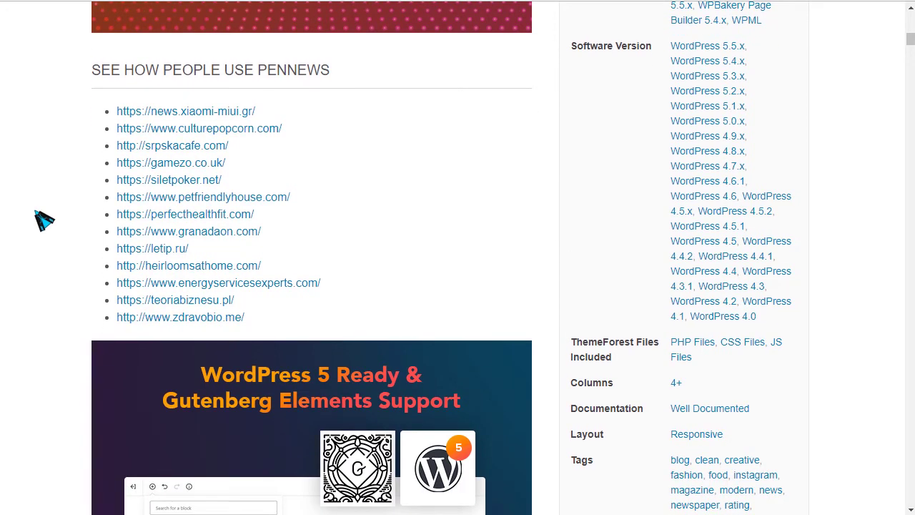
{"action": "scroll", "coordinate": [64, 216], "scroll_direction": "down", "scroll_amount": 5}
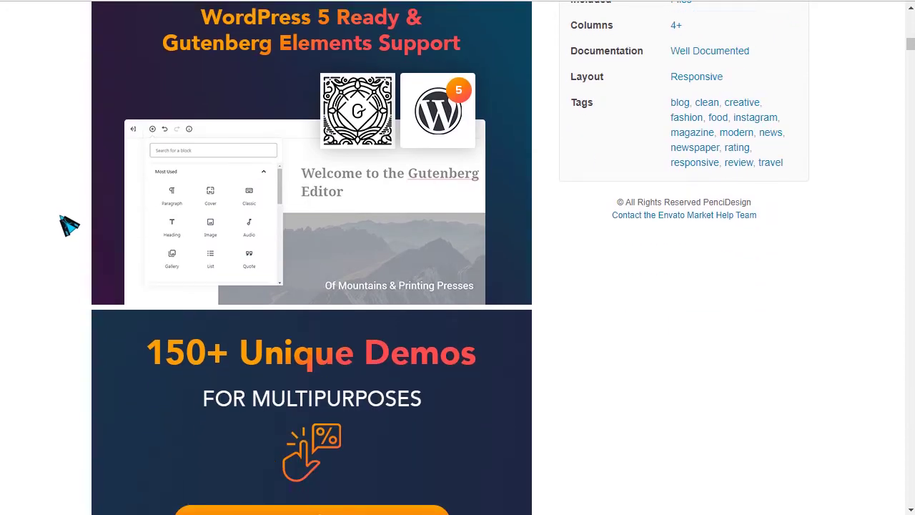
{"action": "scroll", "coordinate": [64, 218], "scroll_direction": "down", "scroll_amount": 4}
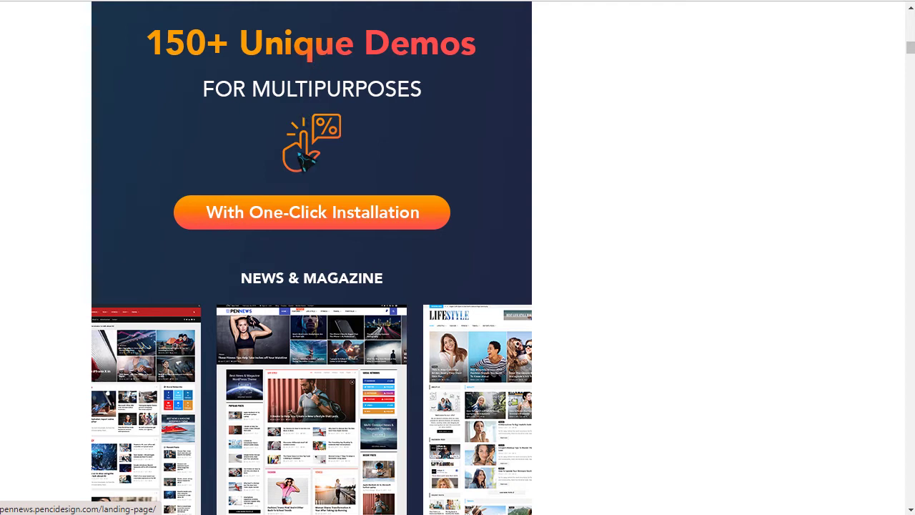
{"action": "scroll", "coordinate": [307, 161], "scroll_direction": "down", "scroll_amount": 3}
{"action": "scroll", "coordinate": [370, 198], "scroll_direction": "down", "scroll_amount": 12}
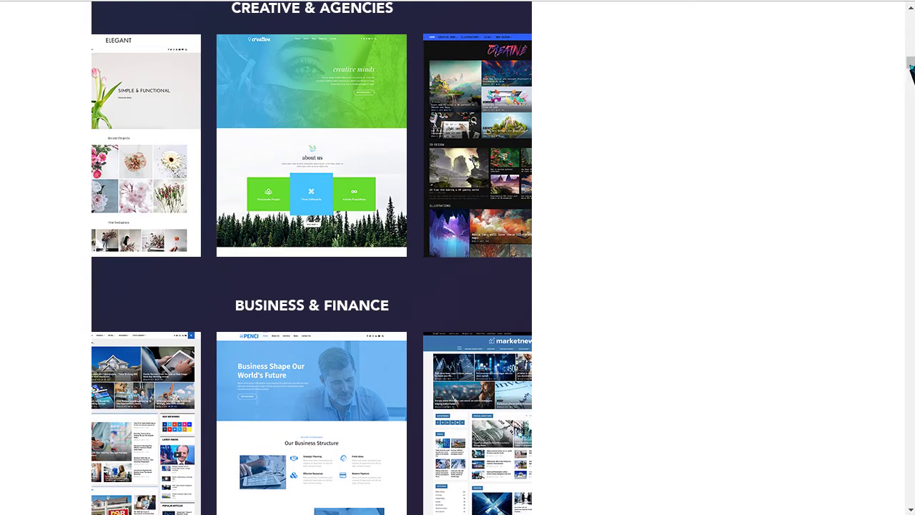
{"action": "left_click_drag", "start_coordinate": [910, 76], "coordinate": [902, 7]}
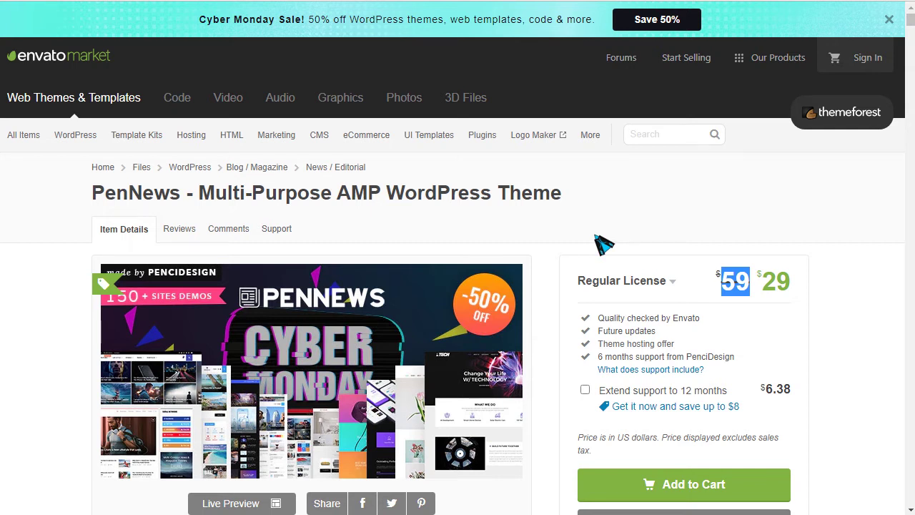
Step: Switch to the WordPress admin site and install a new theme by uploading pennews.zip from the Desktop
{"action": "left_click", "coordinate": [215, 0]}
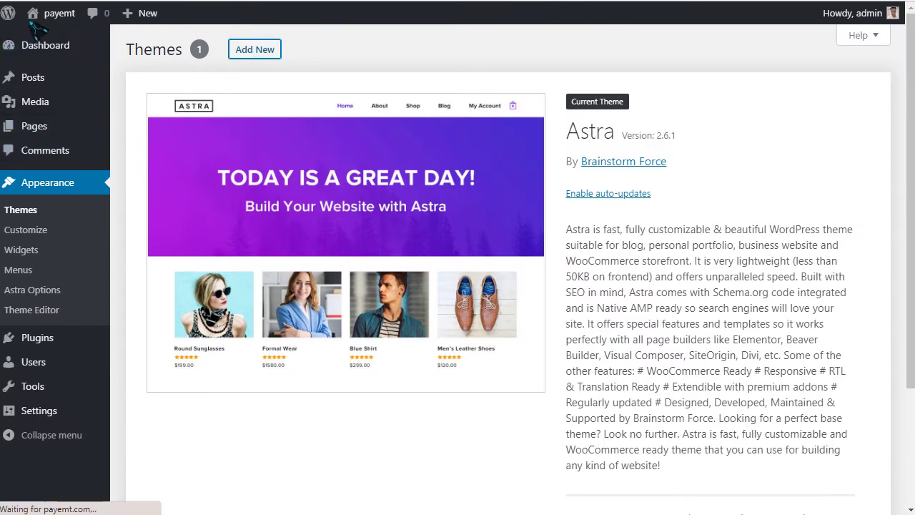
{"action": "mouse_move", "coordinate": [41, 26]}
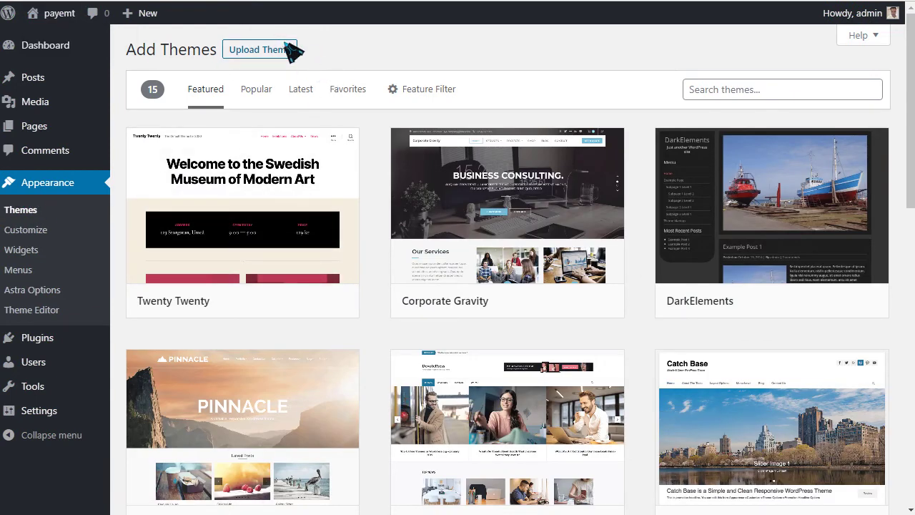
{"action": "left_click", "coordinate": [261, 52]}
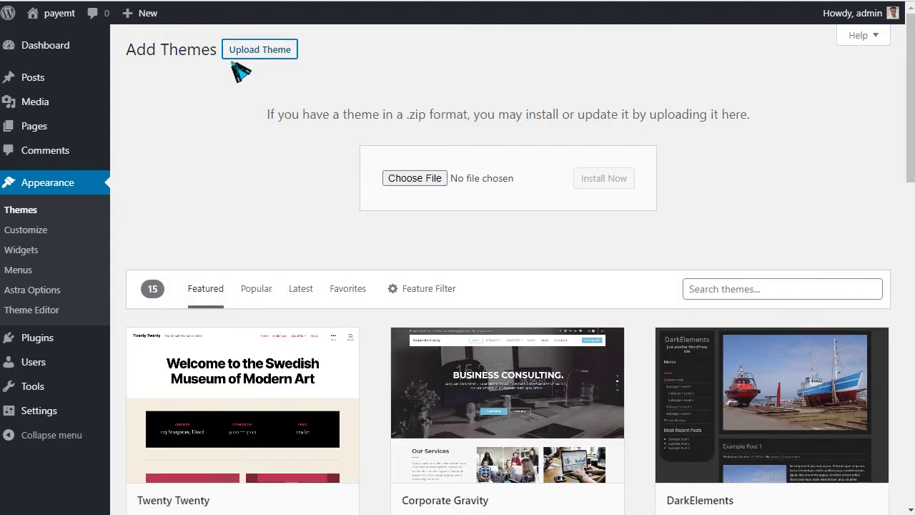
{"action": "left_click", "coordinate": [422, 181]}
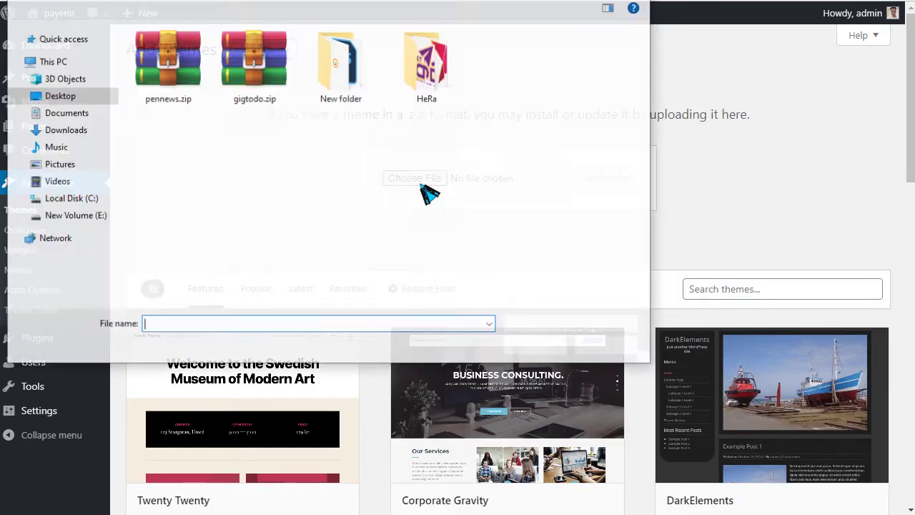
{"action": "left_click", "coordinate": [175, 93]}
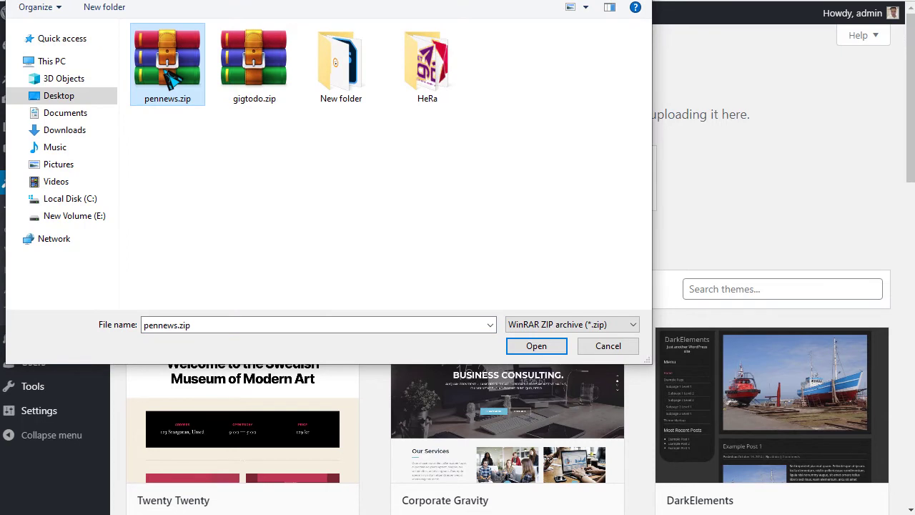
{"action": "left_click", "coordinate": [536, 346]}
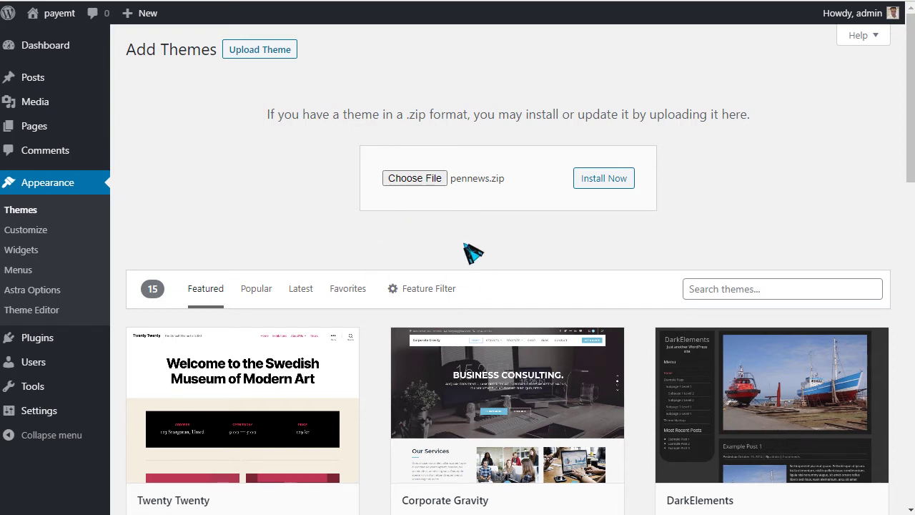
{"action": "left_click", "coordinate": [595, 182]}
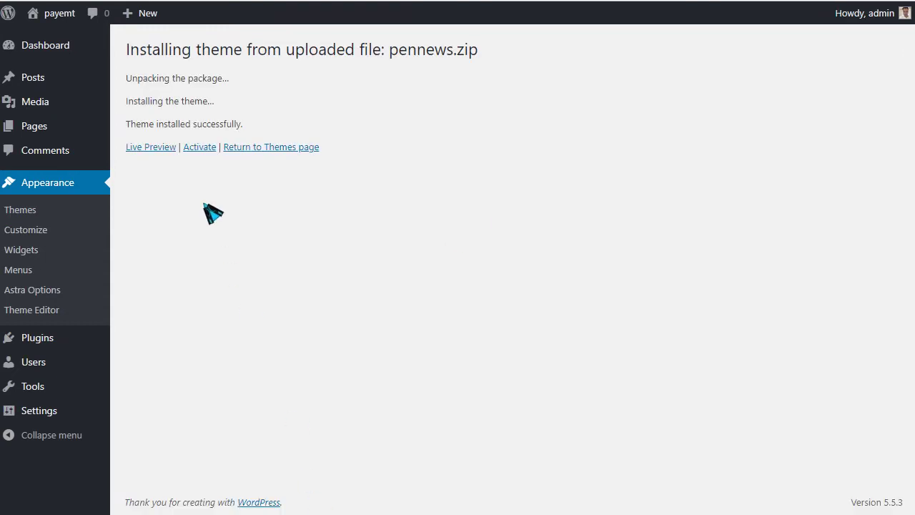
Step: Activate the newly installed PenNews theme
{"action": "left_click_drag", "start_coordinate": [150, 60], "coordinate": [466, 57]}
{"action": "left_click", "coordinate": [478, 106]}
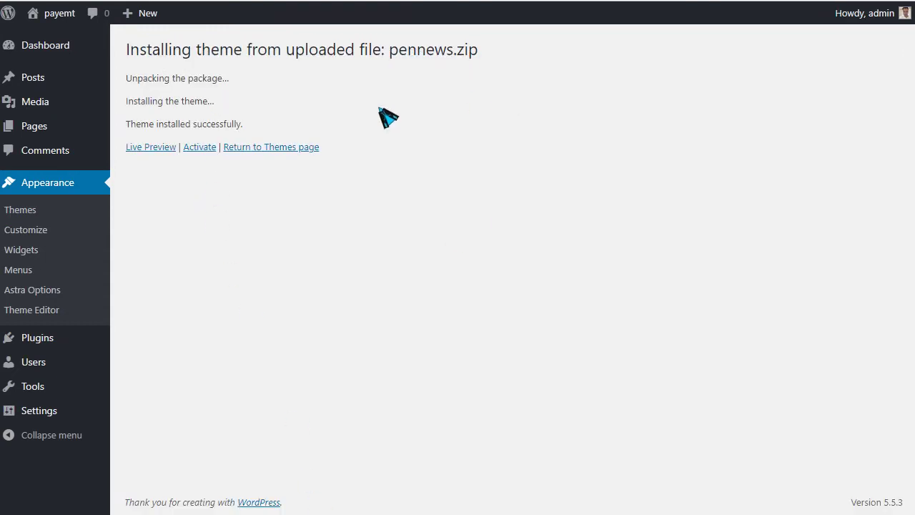
{"action": "left_click", "coordinate": [204, 148]}
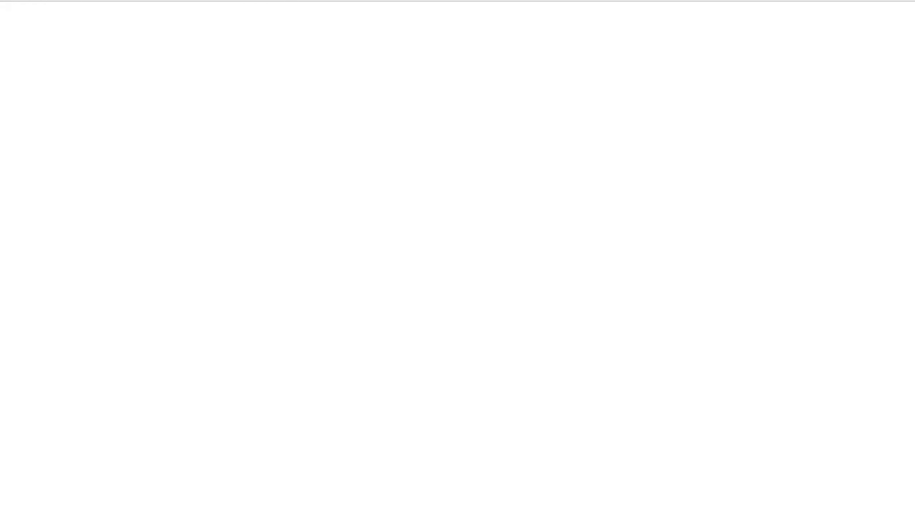
{"action": "scroll", "coordinate": [215, 300], "scroll_direction": "down", "scroll_amount": 3}
{"action": "scroll", "coordinate": [216, 327], "scroll_direction": "up", "scroll_amount": 3}
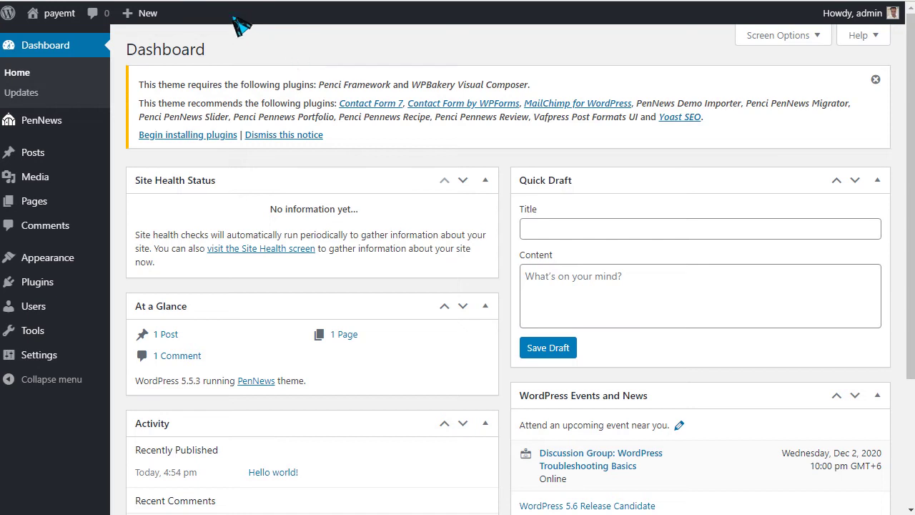
Step: Begin the theme's plugin installation and select every listed plugin except Contact Form 7, Contact Form by WPForms, MailChimp for WordPress and Yoast SEO
{"action": "left_click", "coordinate": [171, 136]}
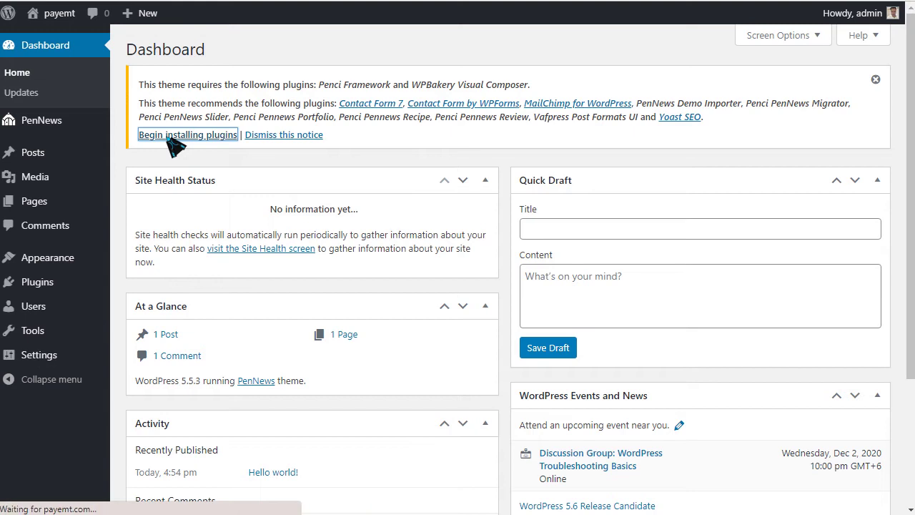
{"action": "scroll", "coordinate": [236, 261], "scroll_direction": "down", "scroll_amount": 4}
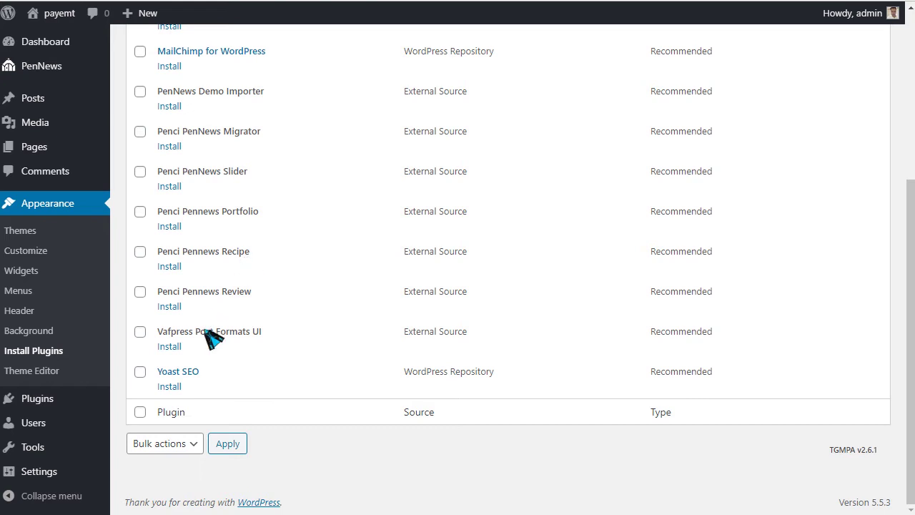
{"action": "left_click", "coordinate": [140, 412]}
{"action": "scroll", "coordinate": [229, 374], "scroll_direction": "up", "scroll_amount": 2}
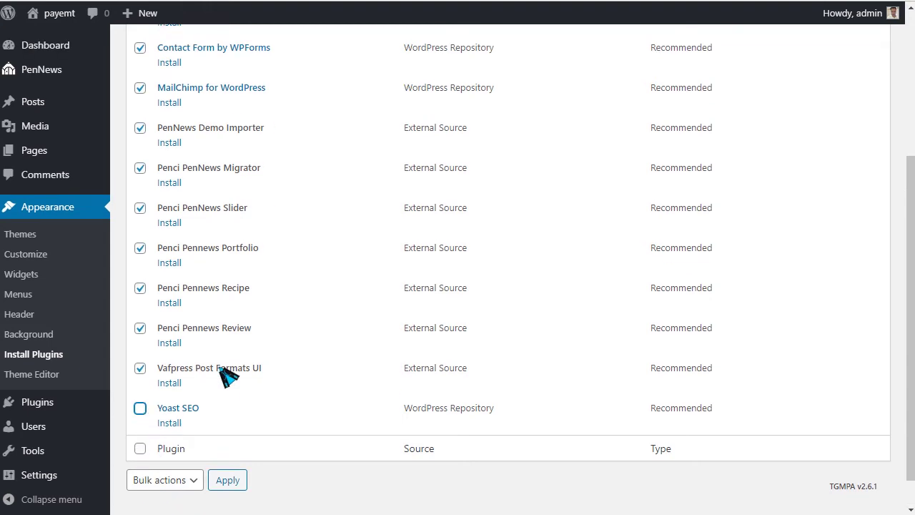
{"action": "scroll", "coordinate": [201, 465], "scroll_direction": "up", "scroll_amount": 2}
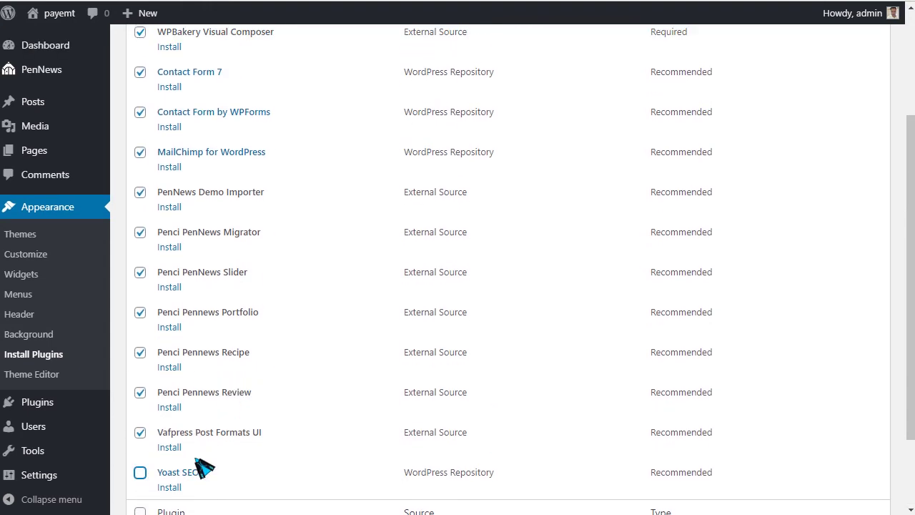
{"action": "scroll", "coordinate": [208, 444], "scroll_direction": "up", "scroll_amount": 2}
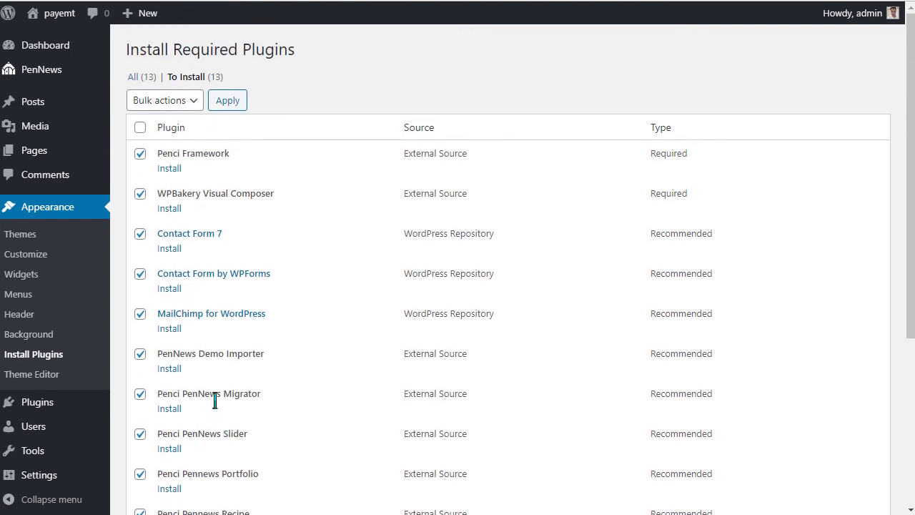
{"action": "left_click", "coordinate": [140, 234]}
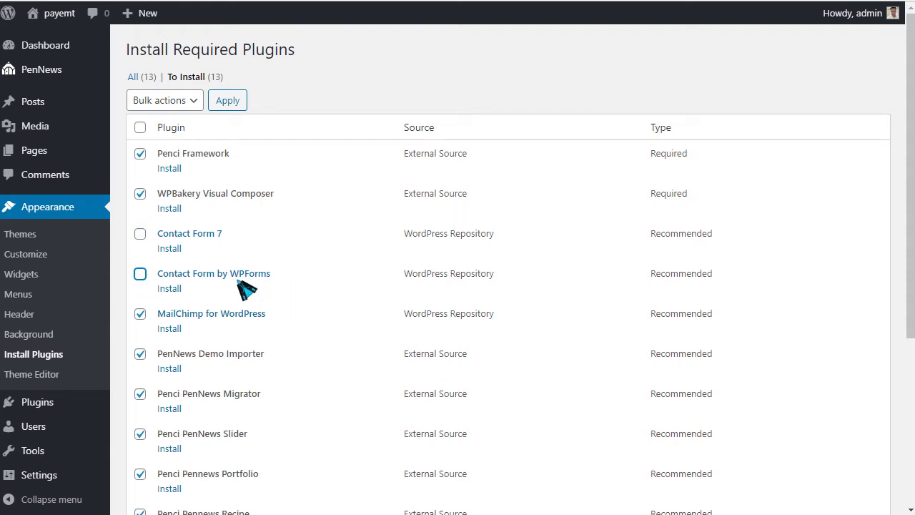
{"action": "scroll", "coordinate": [262, 289], "scroll_direction": "down", "scroll_amount": 1}
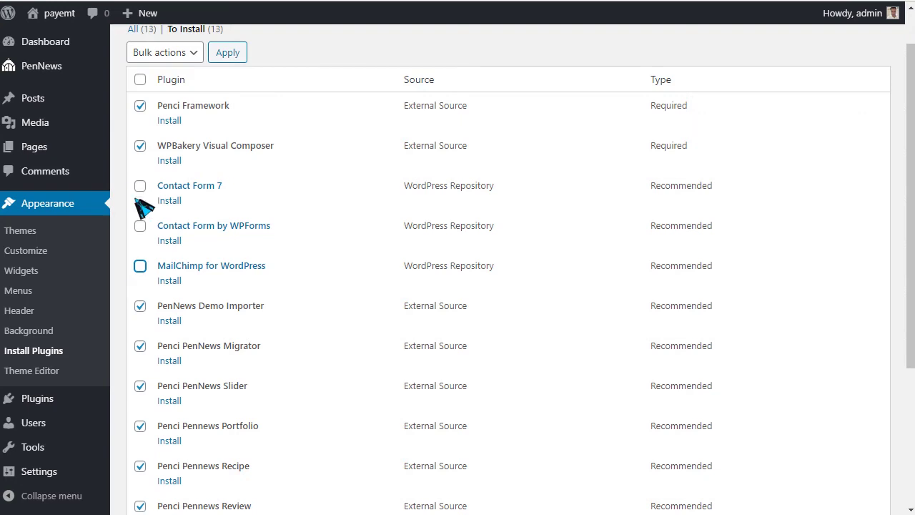
{"action": "scroll", "coordinate": [132, 290], "scroll_direction": "down", "scroll_amount": 2}
{"action": "scroll", "coordinate": [141, 295], "scroll_direction": "down", "scroll_amount": 3}
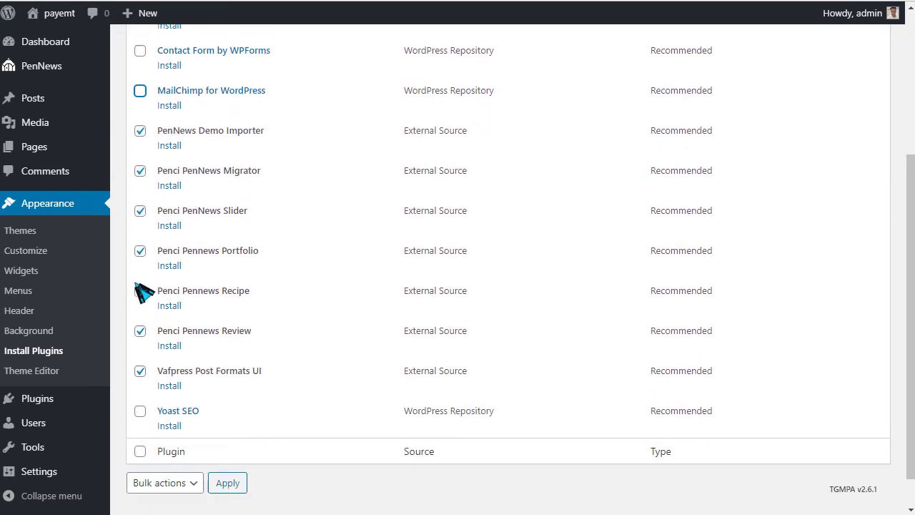
Step: Install all the selected plugins with one bulk action and review the installation results
{"action": "left_click", "coordinate": [174, 445]}
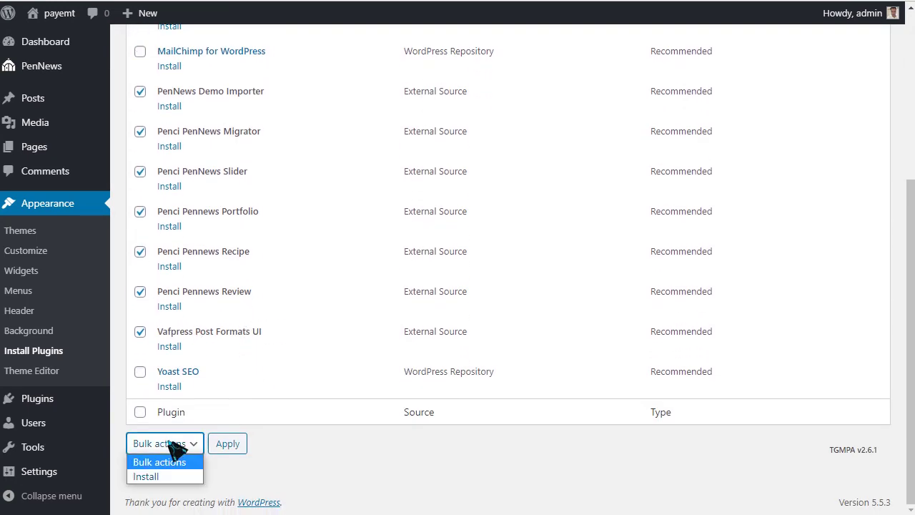
{"action": "left_click", "coordinate": [177, 477]}
{"action": "left_click", "coordinate": [227, 446]}
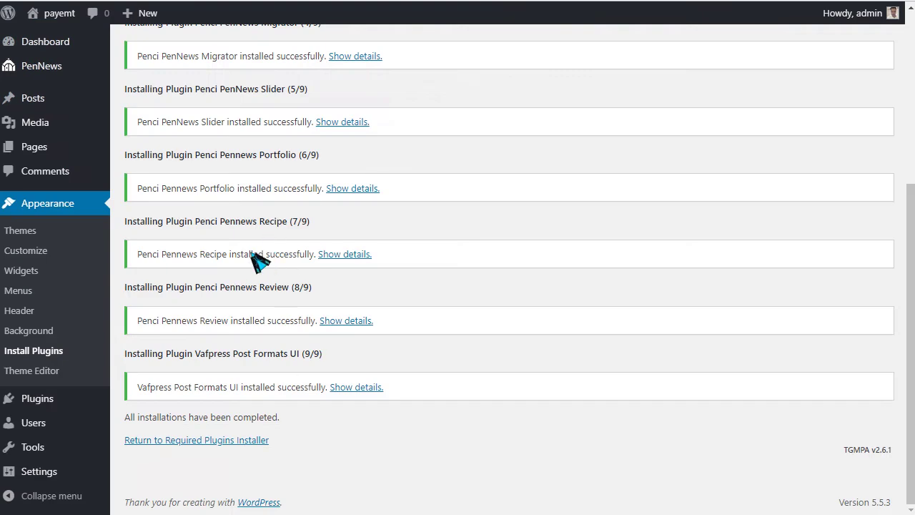
{"action": "scroll", "coordinate": [257, 271], "scroll_direction": "up", "scroll_amount": 5}
{"action": "scroll", "coordinate": [250, 289], "scroll_direction": "down", "scroll_amount": 4}
Step: Return to the required plugins installer, select all plugins in the list and activate them in bulk
{"action": "left_click", "coordinate": [222, 442]}
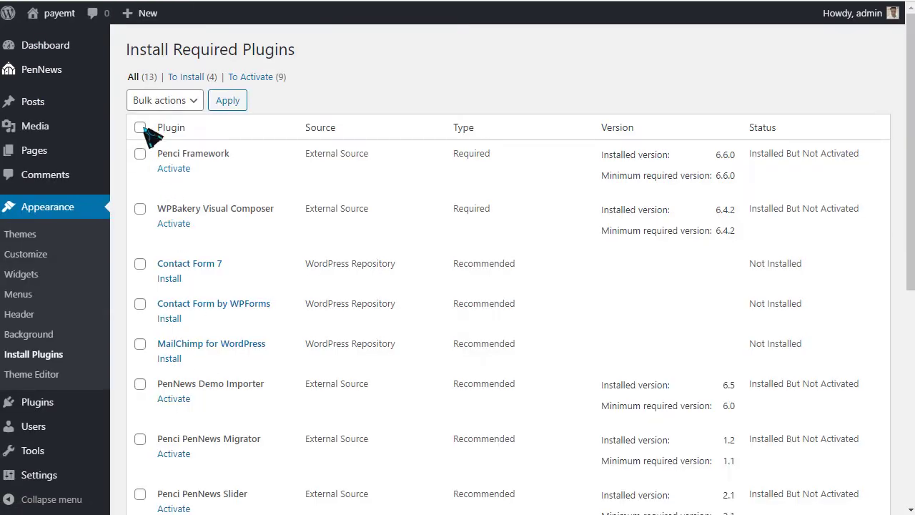
{"action": "left_click", "coordinate": [141, 127]}
{"action": "left_click", "coordinate": [163, 104]}
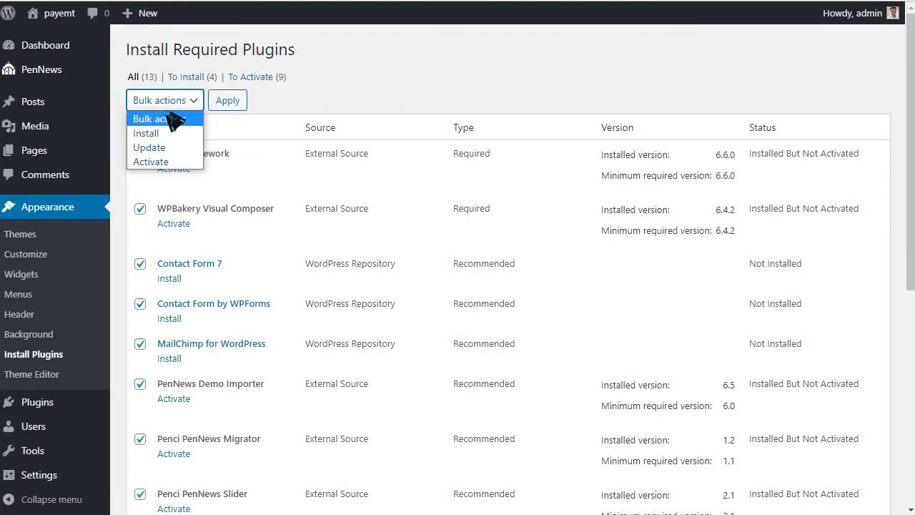
{"action": "left_click", "coordinate": [145, 160]}
{"action": "left_click", "coordinate": [230, 101]}
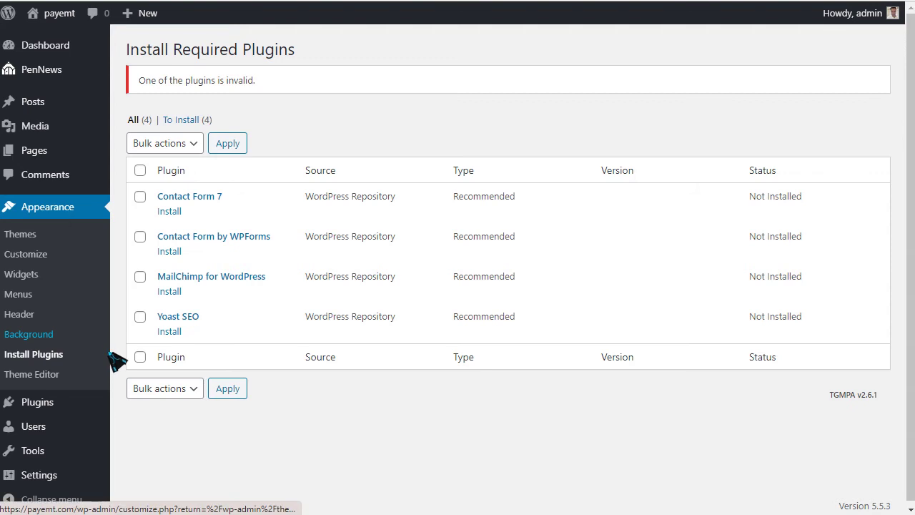
Step: Open the PenNews welcome page and review its getting started steps on required plugins and demo data
{"action": "mouse_move", "coordinate": [95, 394]}
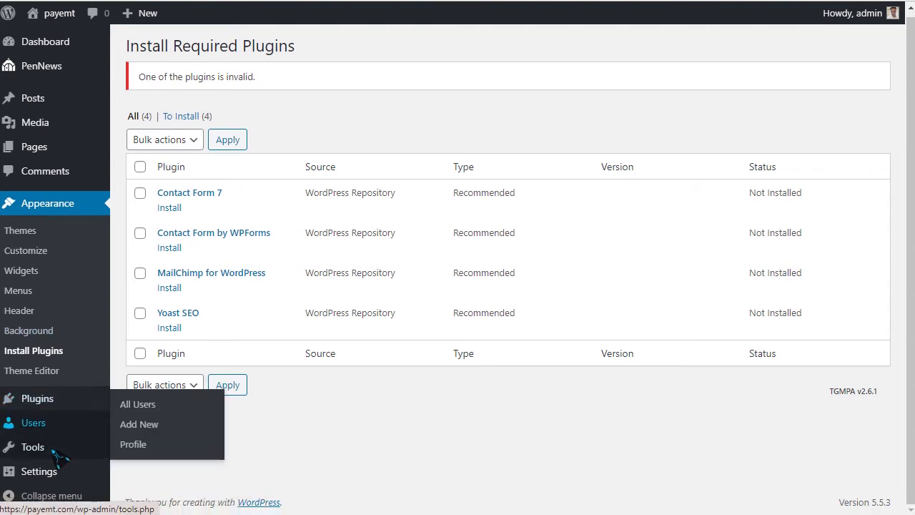
{"action": "mouse_move", "coordinate": [53, 452]}
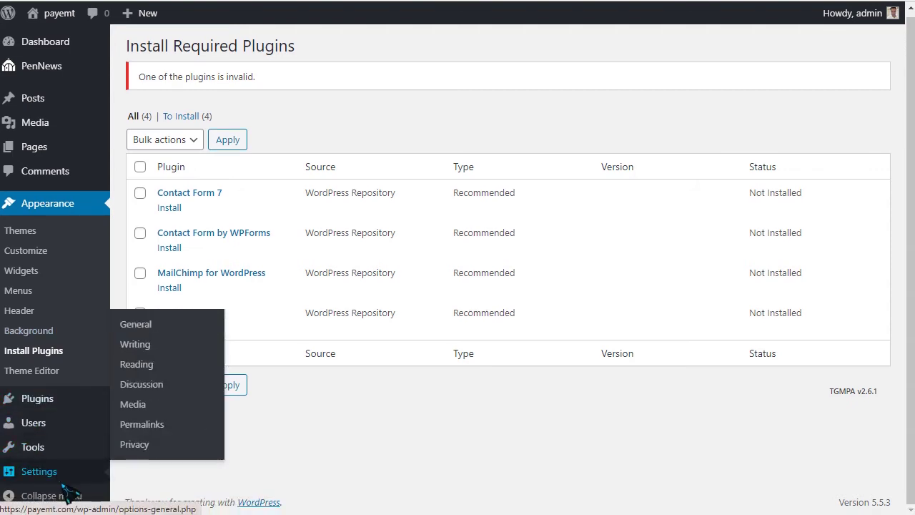
{"action": "mouse_move", "coordinate": [38, 74]}
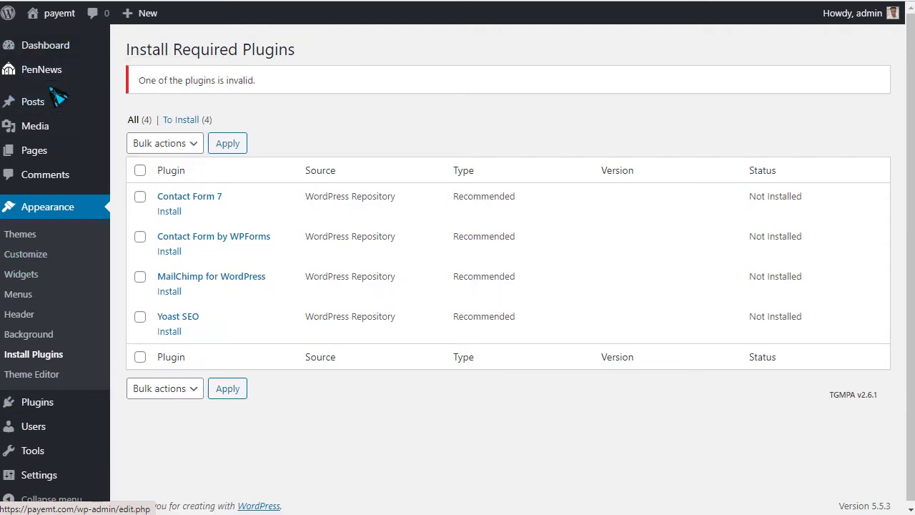
{"action": "left_click", "coordinate": [42, 75]}
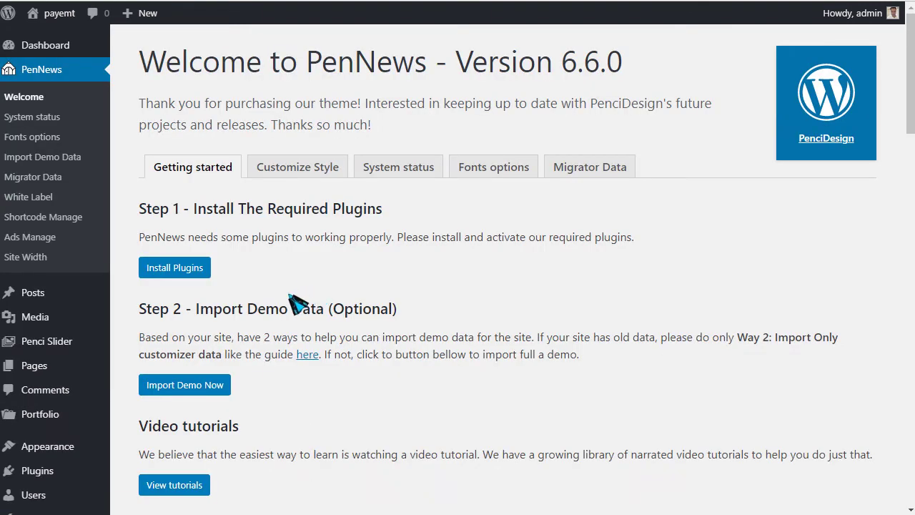
{"action": "left_click_drag", "start_coordinate": [194, 220], "coordinate": [384, 226]}
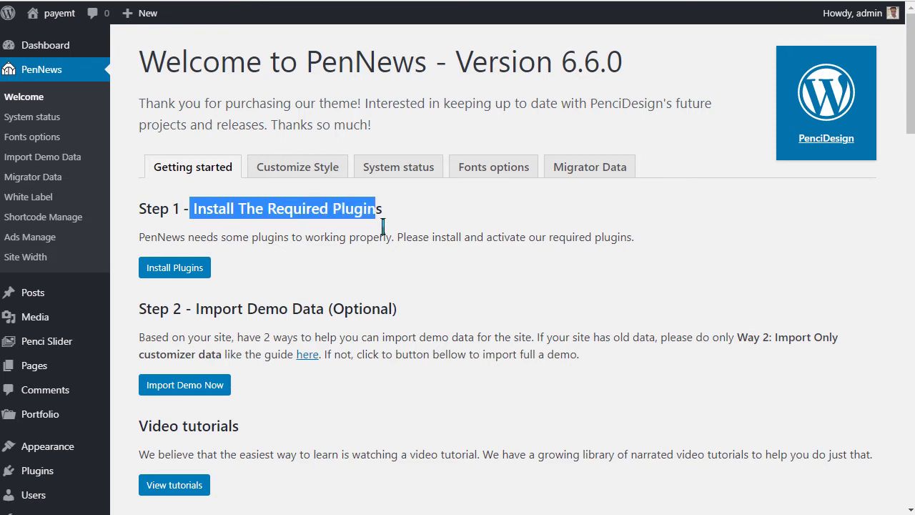
{"action": "scroll", "coordinate": [400, 249], "scroll_direction": "down", "scroll_amount": 1}
{"action": "left_click_drag", "start_coordinate": [189, 219], "coordinate": [399, 218]}
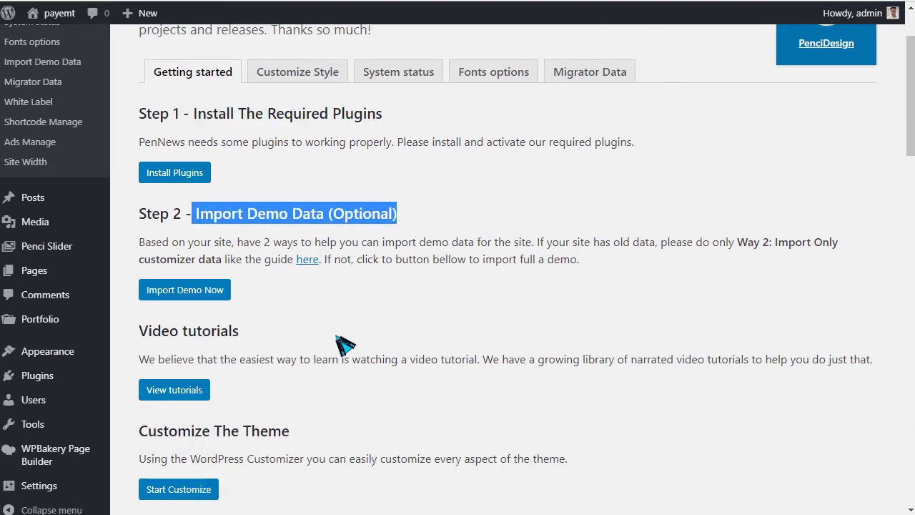
{"action": "scroll", "coordinate": [348, 347], "scroll_direction": "down", "scroll_amount": 3}
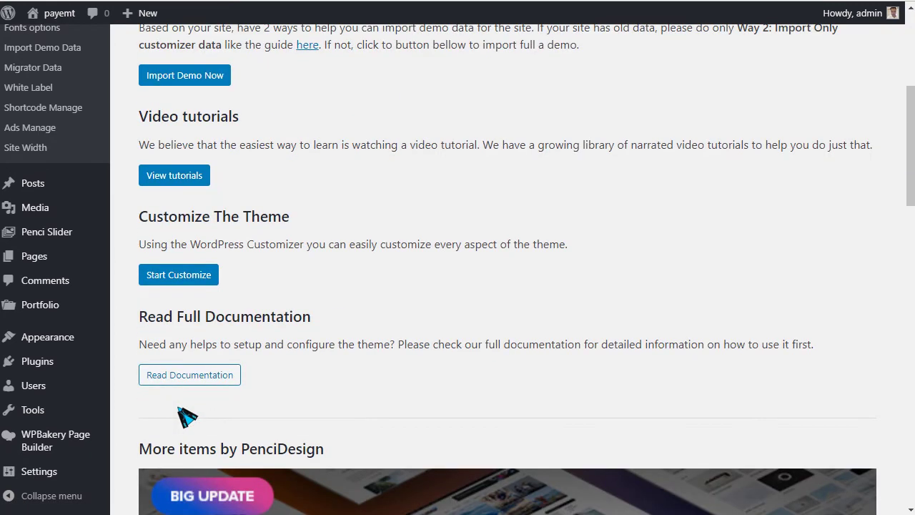
{"action": "scroll", "coordinate": [188, 417], "scroll_direction": "up", "scroll_amount": 3}
{"action": "left_click_drag", "start_coordinate": [207, 162], "coordinate": [427, 169]}
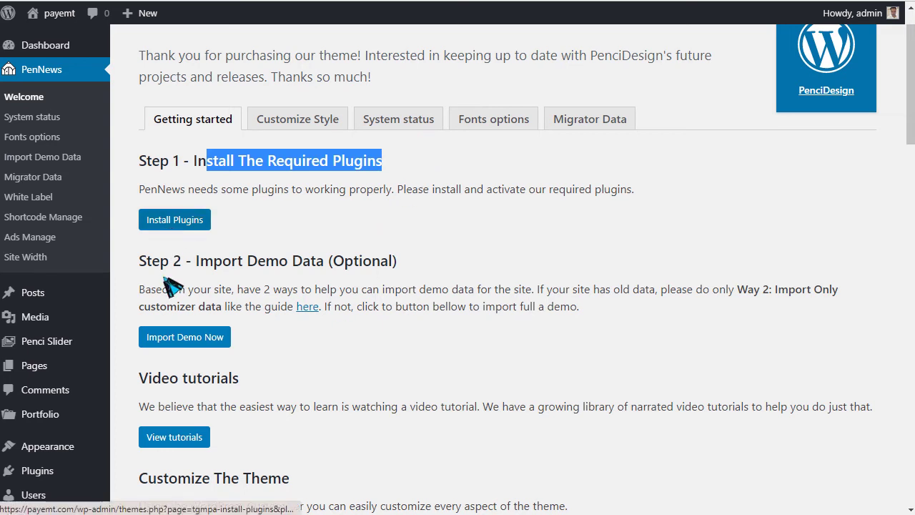
Step: Open the theme's demo data import page, browse the available demos and start importing the Default demo
{"action": "left_click", "coordinate": [188, 342]}
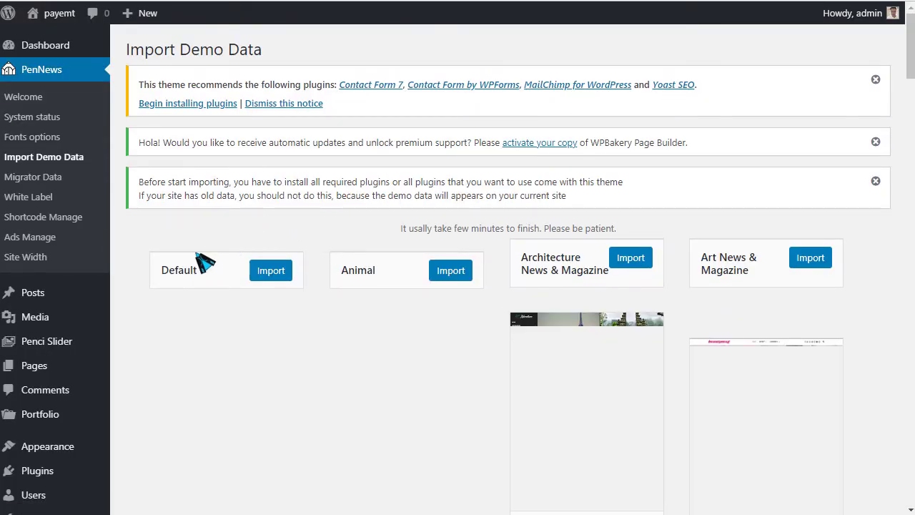
{"action": "scroll", "coordinate": [242, 286], "scroll_direction": "down", "scroll_amount": 2}
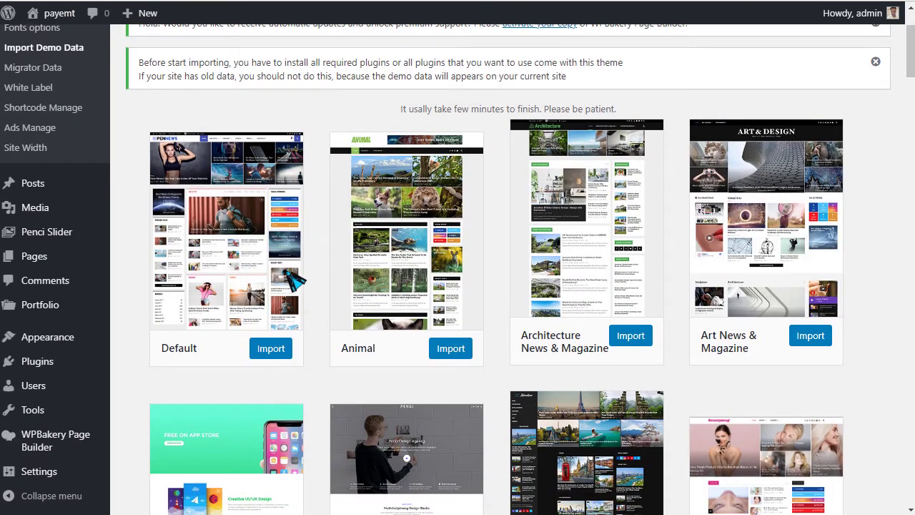
{"action": "scroll", "coordinate": [760, 210], "scroll_direction": "down", "scroll_amount": 4}
{"action": "scroll", "coordinate": [744, 343], "scroll_direction": "down", "scroll_amount": 3}
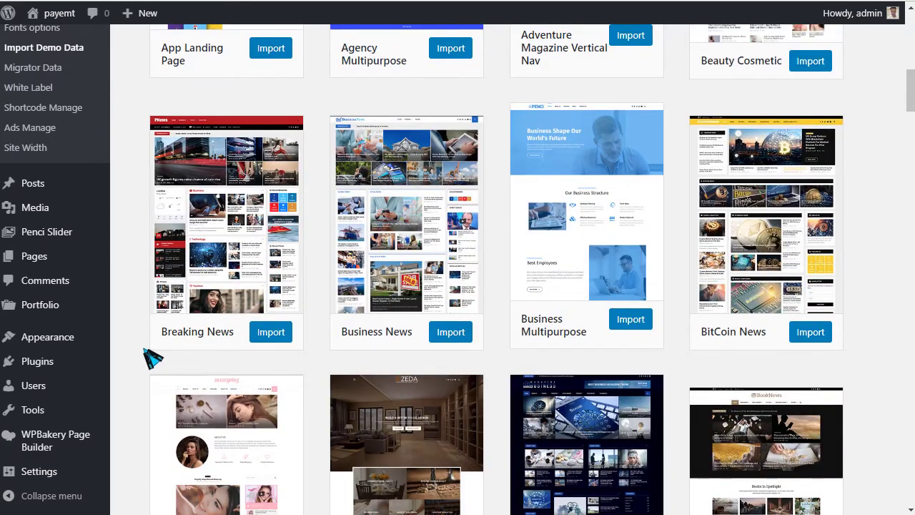
{"action": "scroll", "coordinate": [153, 354], "scroll_direction": "down", "scroll_amount": 3}
{"action": "scroll", "coordinate": [153, 354], "scroll_direction": "down", "scroll_amount": 10}
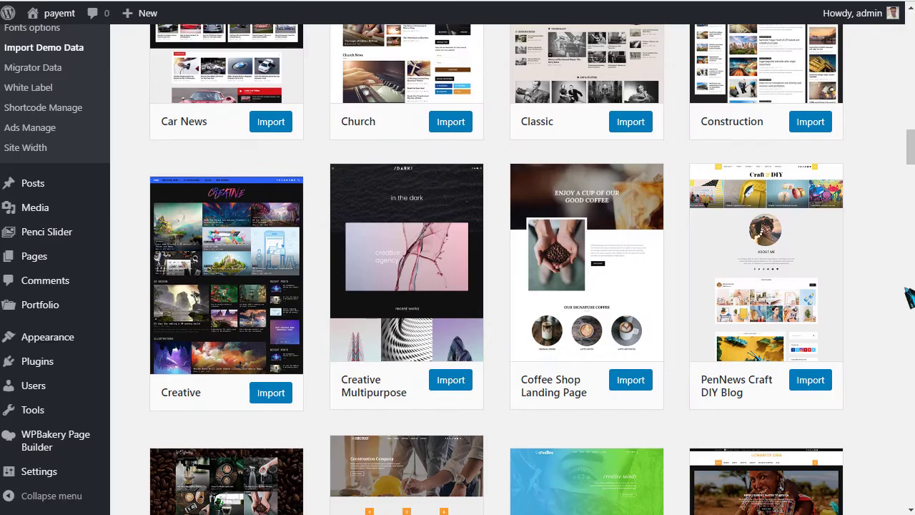
{"action": "left_click_drag", "start_coordinate": [910, 138], "coordinate": [908, 21]}
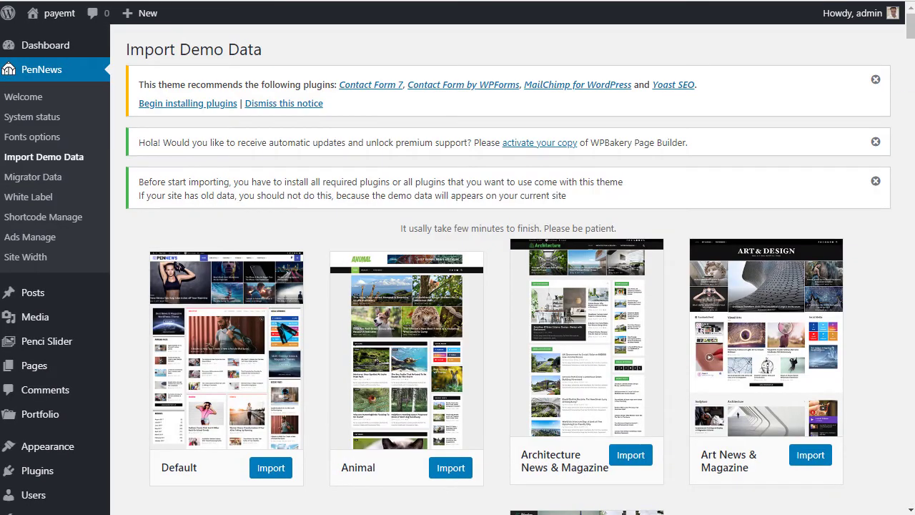
{"action": "scroll", "coordinate": [286, 333], "scroll_direction": "down", "scroll_amount": 3}
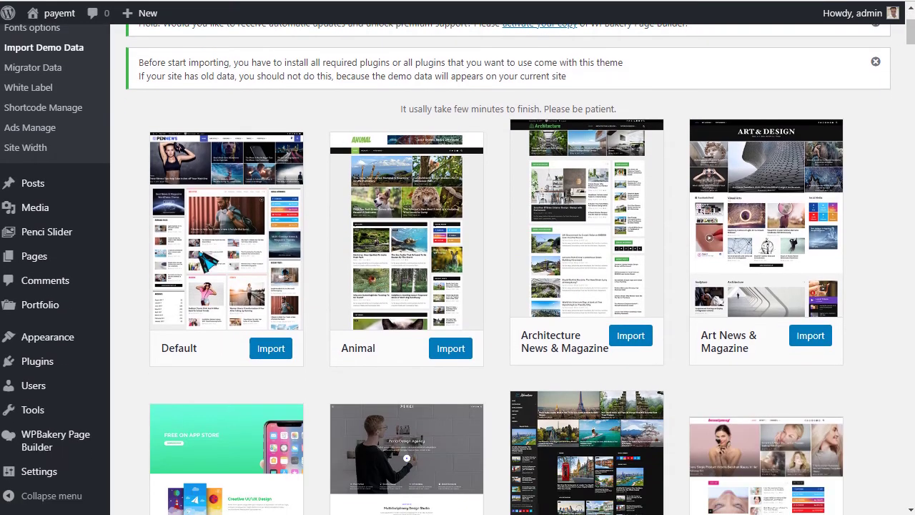
{"action": "left_click", "coordinate": [271, 351]}
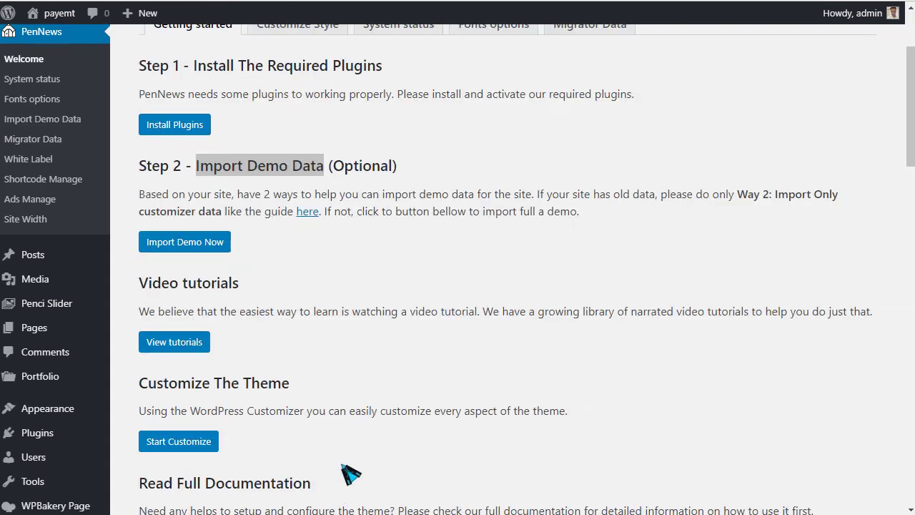
Step: Review the demo data import instructions on the PenNews welcome page
{"action": "scroll", "coordinate": [357, 351], "scroll_direction": "up", "scroll_amount": 2}
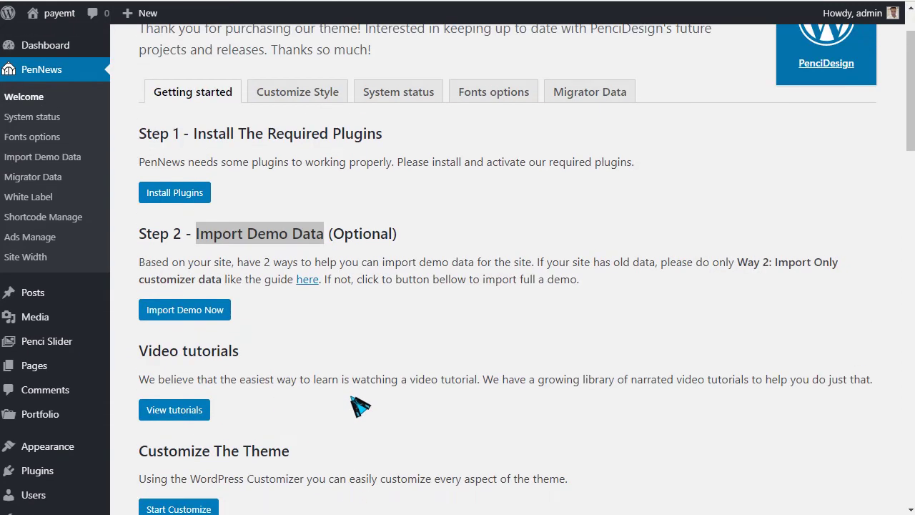
{"action": "scroll", "coordinate": [272, 315], "scroll_direction": "down", "scroll_amount": 1}
{"action": "scroll", "coordinate": [271, 314], "scroll_direction": "down", "scroll_amount": 1}
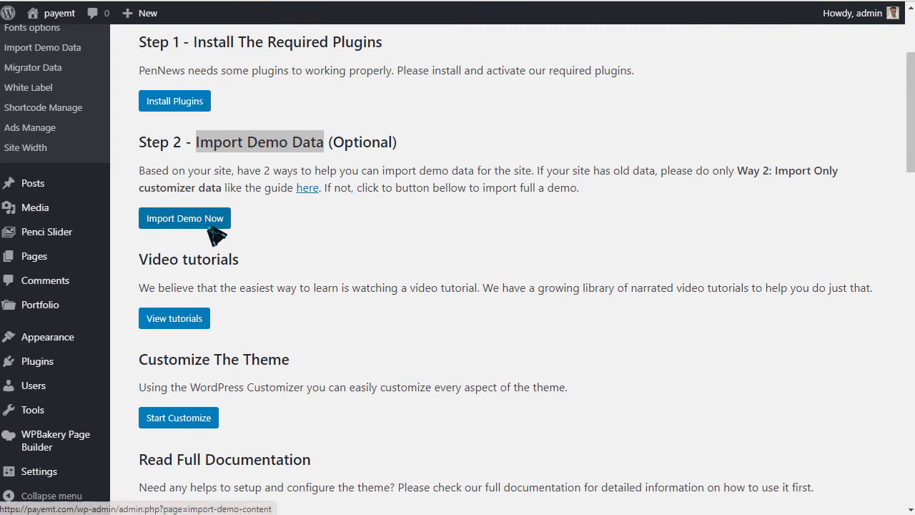
{"action": "scroll", "coordinate": [291, 279], "scroll_direction": "up", "scroll_amount": 2}
{"action": "scroll", "coordinate": [450, 205], "scroll_direction": "up", "scroll_amount": 1}
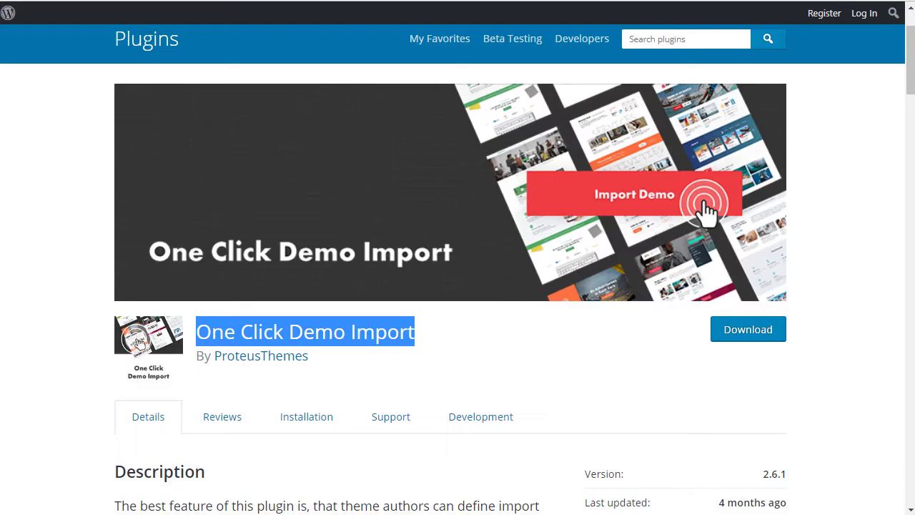
Step: Look at the One Click Demo Import page on WordPress.org and search for that plugin on the site's Add Plugins page
{"action": "scroll", "coordinate": [244, 252], "scroll_direction": "up", "scroll_amount": 1}
{"action": "scroll", "coordinate": [242, 250], "scroll_direction": "up", "scroll_amount": 1}
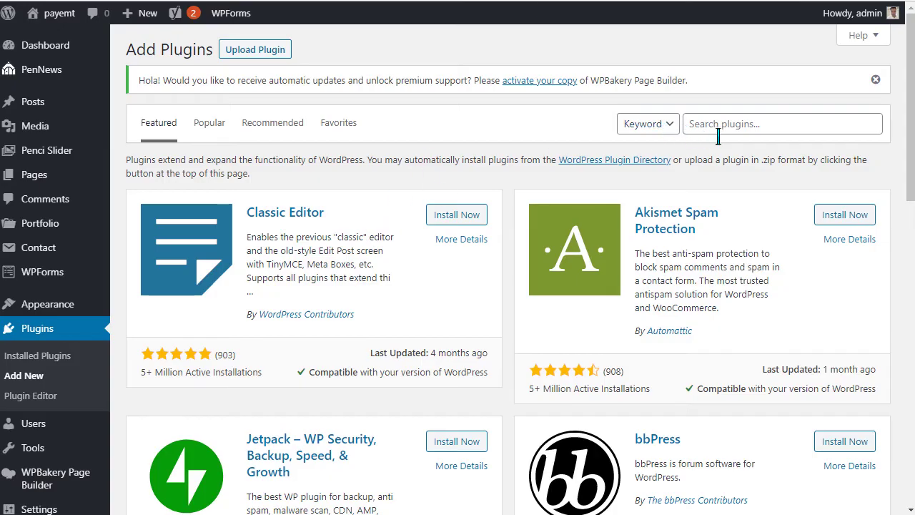
{"action": "right_click", "coordinate": [718, 130]}
{"action": "left_click", "coordinate": [745, 235]}
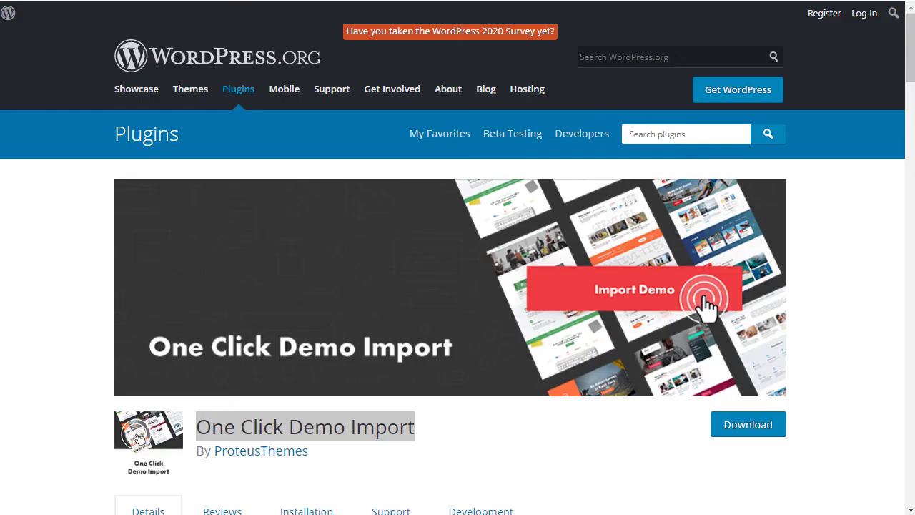
Step: Download one-click-demo-import.2.6.1.zip from the plugin's page, then install it on the site from the uploaded file and activate it
{"action": "scroll", "coordinate": [243, 401], "scroll_direction": "down", "scroll_amount": 2}
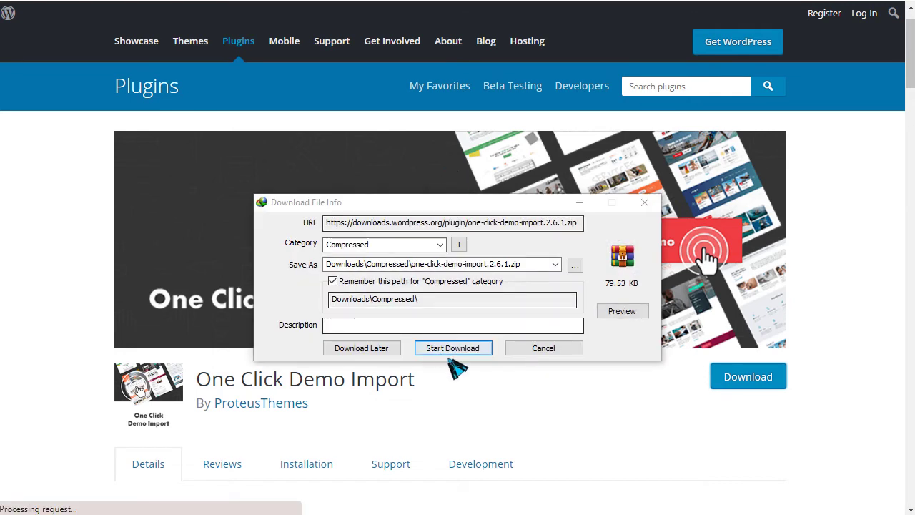
{"action": "left_click", "coordinate": [458, 349]}
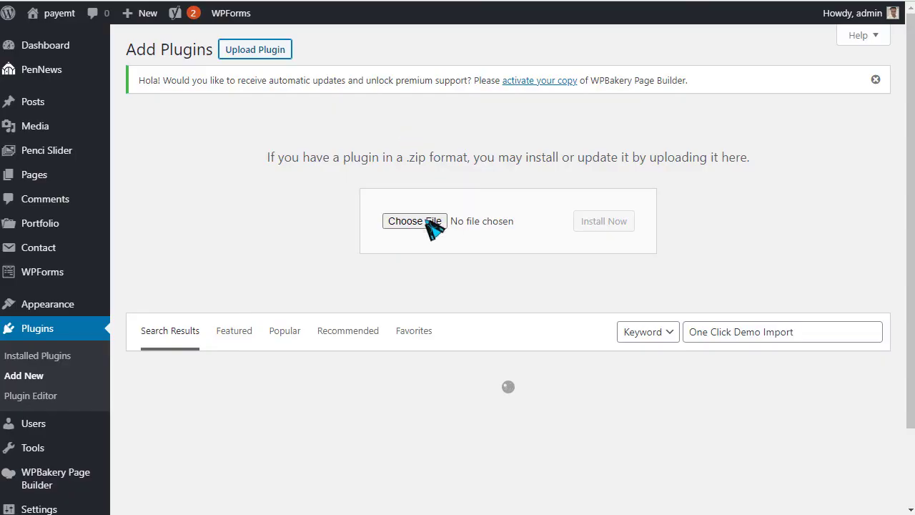
{"action": "left_click", "coordinate": [429, 225]}
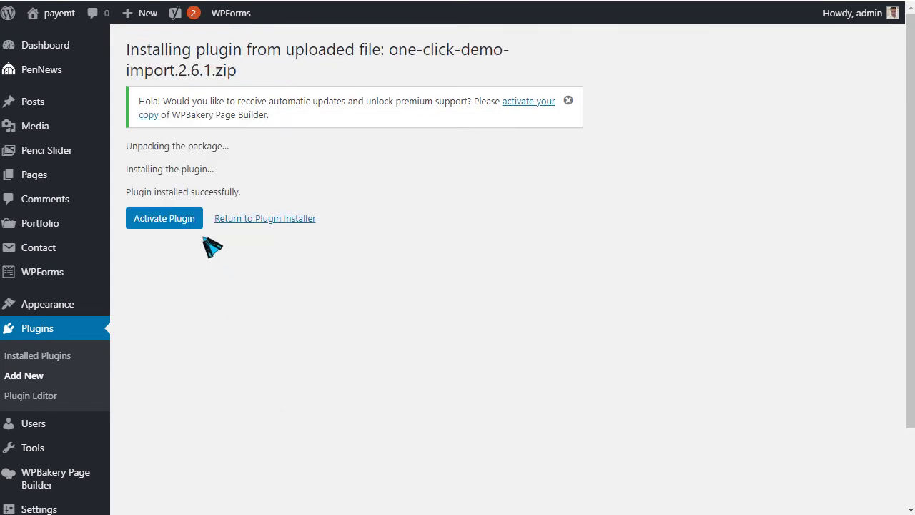
{"action": "left_click", "coordinate": [164, 218]}
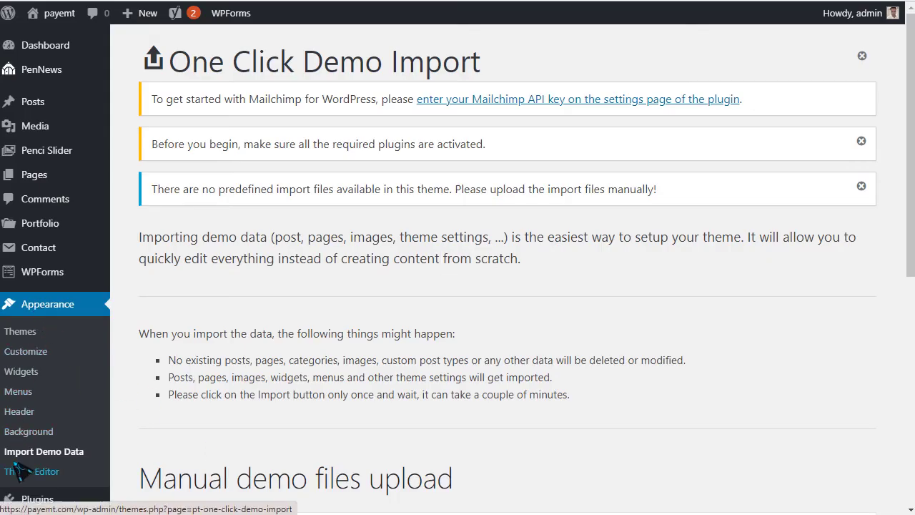
Step: Begin choosing a DAT file for the manual customizer import and open the "customizer data" folder on the desktop
{"action": "scroll", "coordinate": [213, 431], "scroll_direction": "down", "scroll_amount": 1}
{"action": "scroll", "coordinate": [213, 431], "scroll_direction": "down", "scroll_amount": 5}
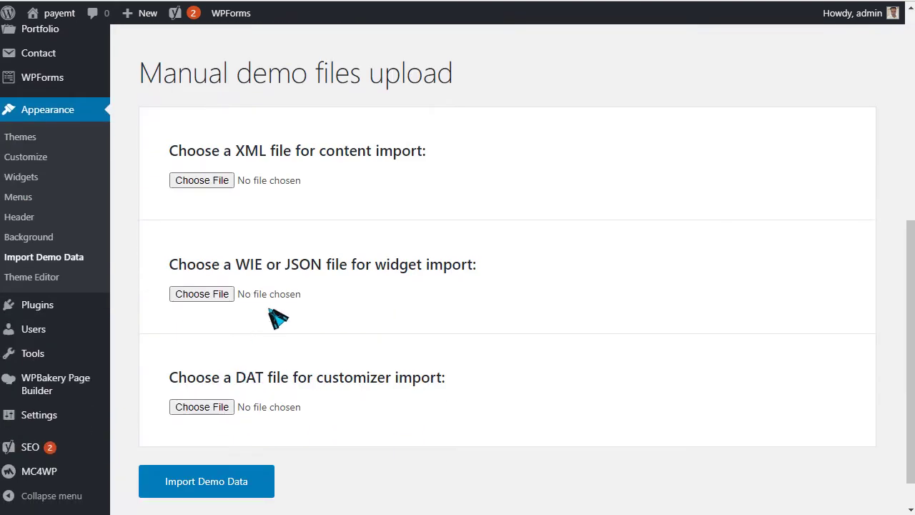
{"action": "scroll", "coordinate": [303, 341], "scroll_direction": "down", "scroll_amount": 1}
{"action": "left_click_drag", "start_coordinate": [238, 339], "coordinate": [264, 339]}
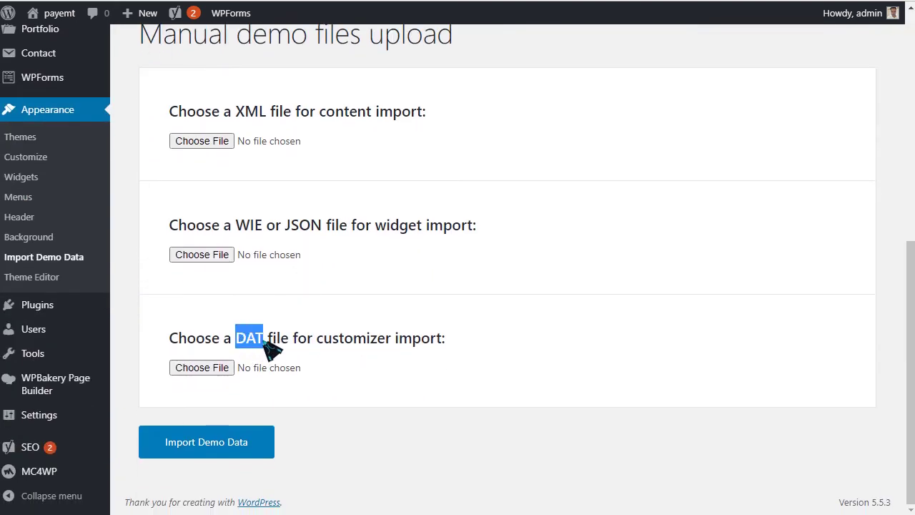
{"action": "left_click", "coordinate": [213, 370]}
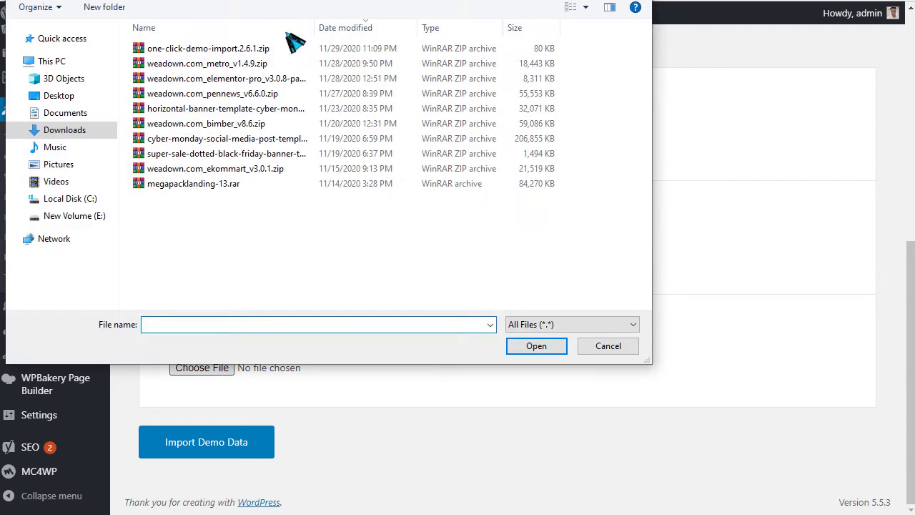
{"action": "left_click", "coordinate": [56, 98]}
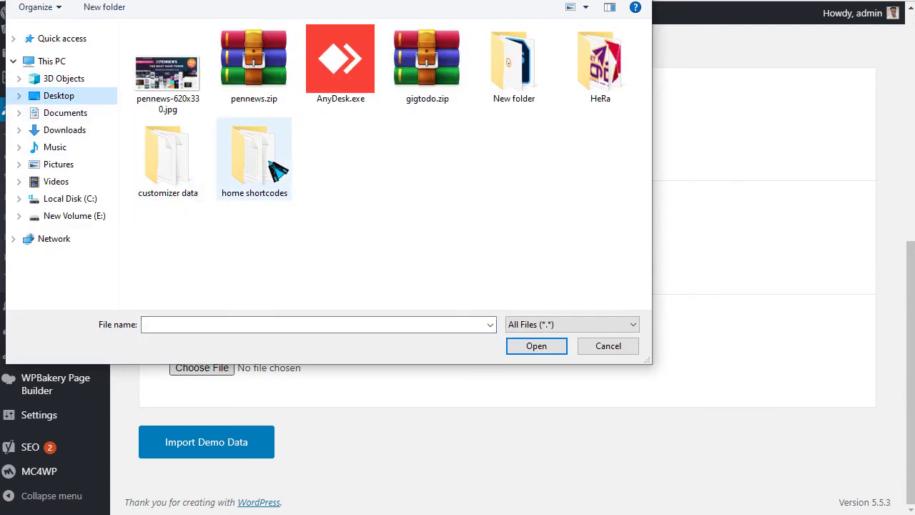
{"action": "double_click", "coordinate": [159, 175]}
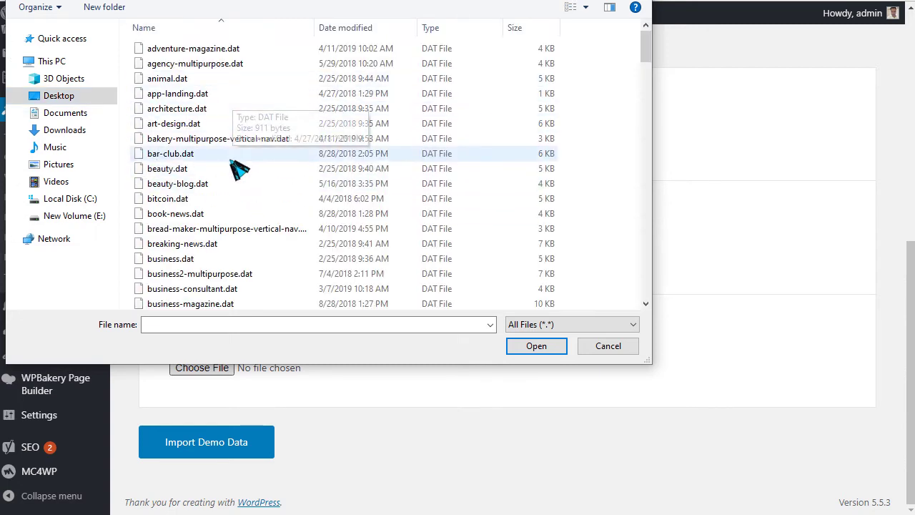
Step: Choose default.dat as the customizer import file and start the demo data import
{"action": "scroll", "coordinate": [231, 204], "scroll_direction": "down", "scroll_amount": 2}
{"action": "scroll", "coordinate": [178, 184], "scroll_direction": "down", "scroll_amount": 2}
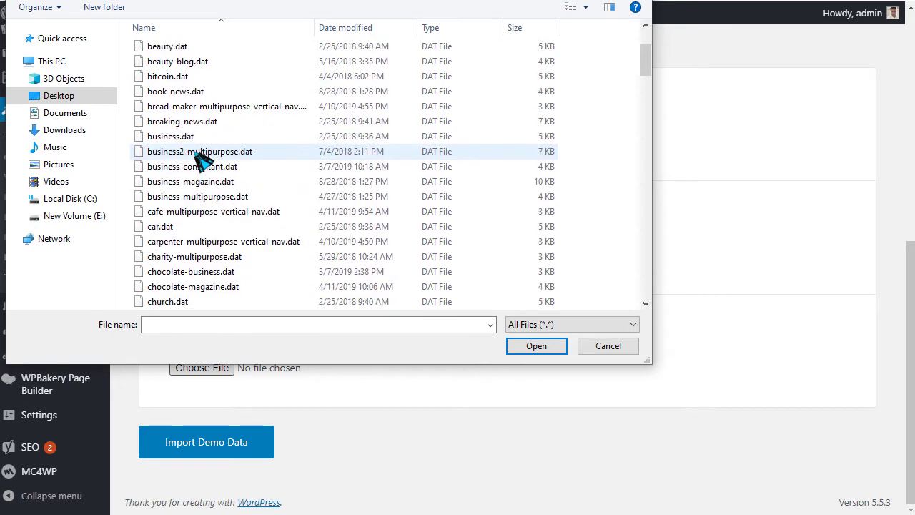
{"action": "scroll", "coordinate": [208, 175], "scroll_direction": "down", "scroll_amount": 2}
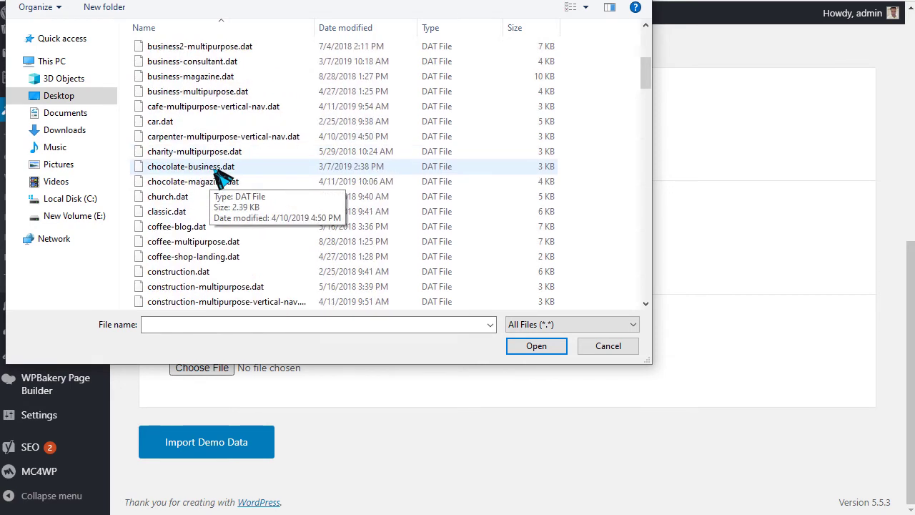
{"action": "scroll", "coordinate": [222, 175], "scroll_direction": "down", "scroll_amount": 4}
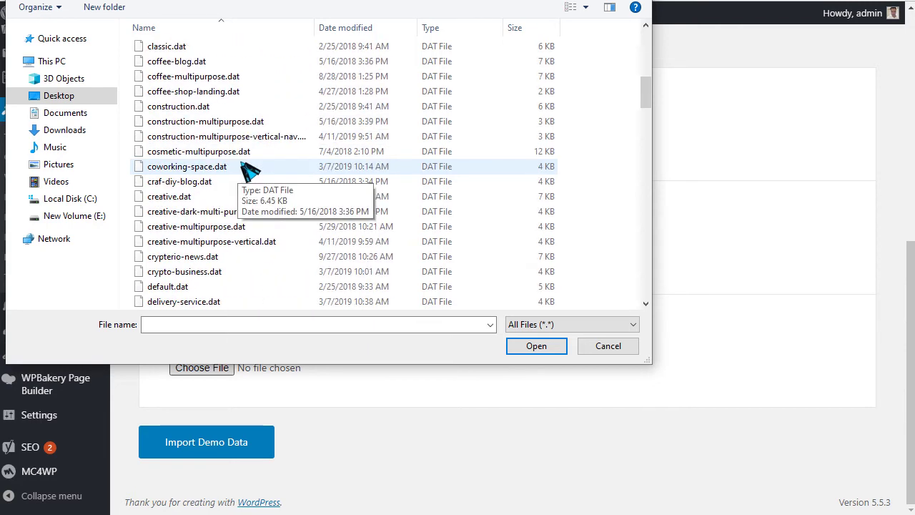
{"action": "scroll", "coordinate": [246, 171], "scroll_direction": "down", "scroll_amount": 2}
{"action": "left_click", "coordinate": [161, 196]}
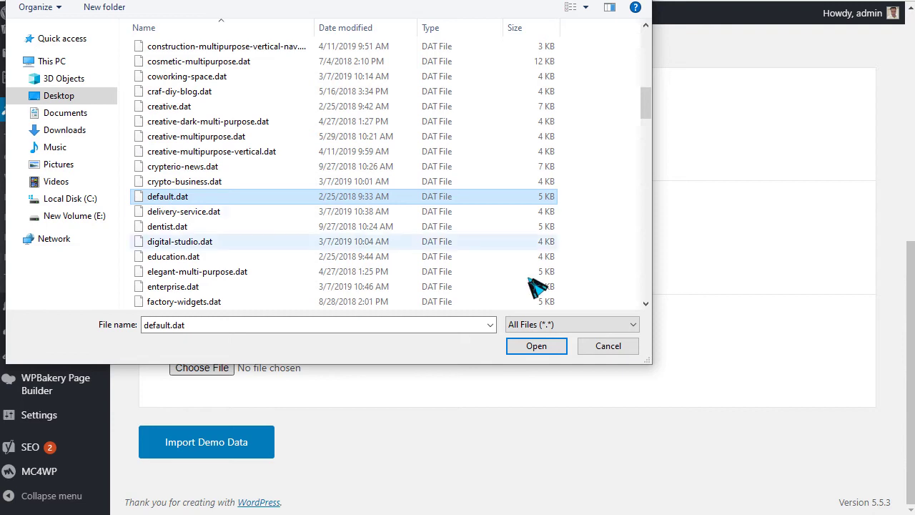
{"action": "left_click", "coordinate": [538, 346]}
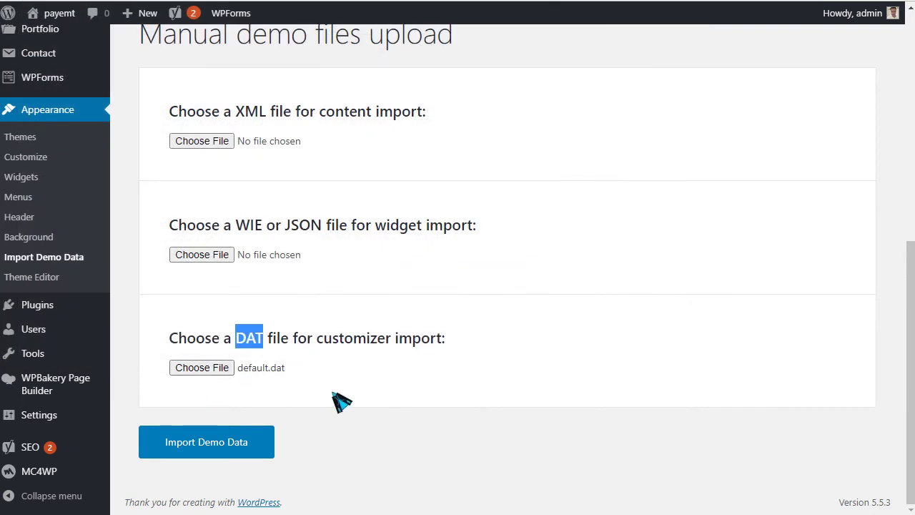
{"action": "left_click", "coordinate": [201, 451]}
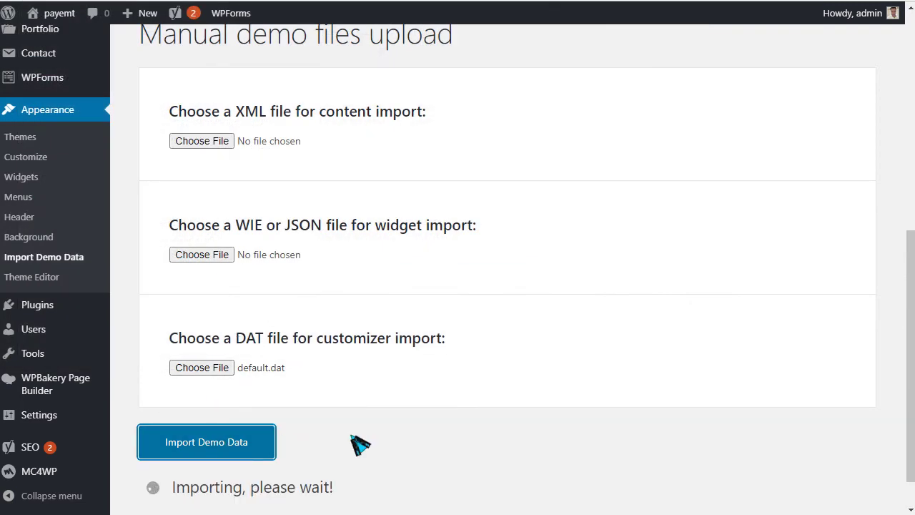
Step: Review the demo import result, and start adding a new page to the site
{"action": "scroll", "coordinate": [360, 444], "scroll_direction": "down", "scroll_amount": 2}
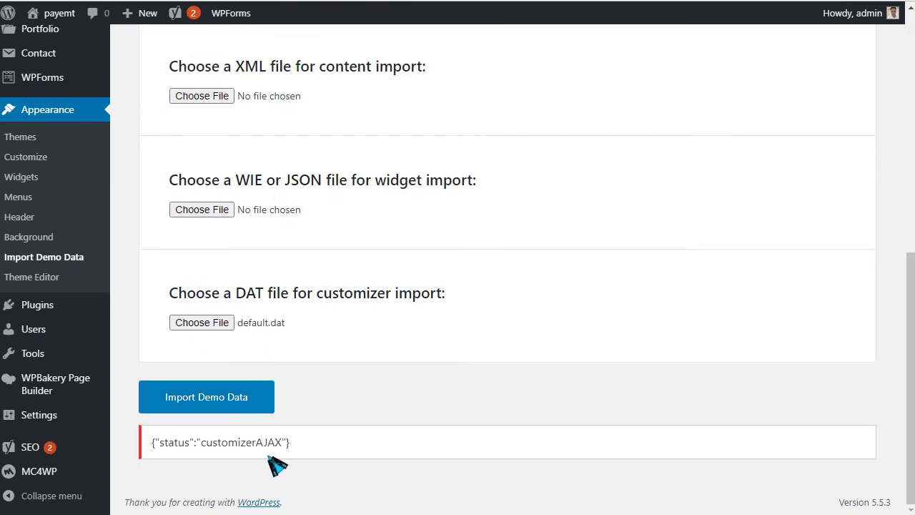
{"action": "scroll", "coordinate": [272, 463], "scroll_direction": "up", "scroll_amount": 5}
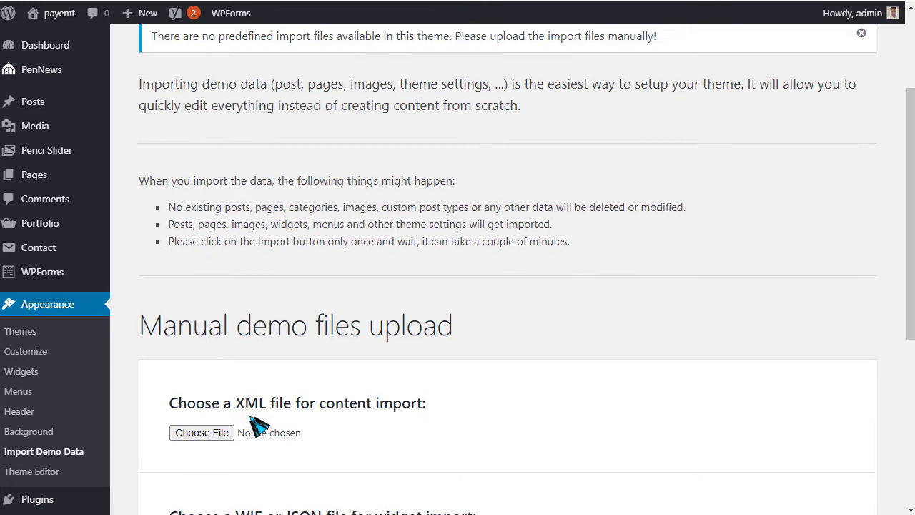
{"action": "scroll", "coordinate": [259, 426], "scroll_direction": "up", "scroll_amount": 2}
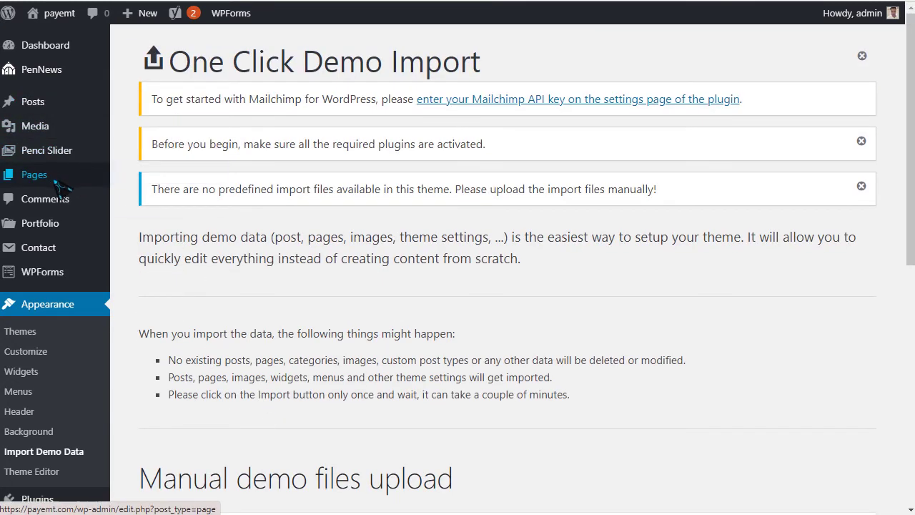
{"action": "mouse_move", "coordinate": [86, 183]}
{"action": "left_click", "coordinate": [140, 178]}
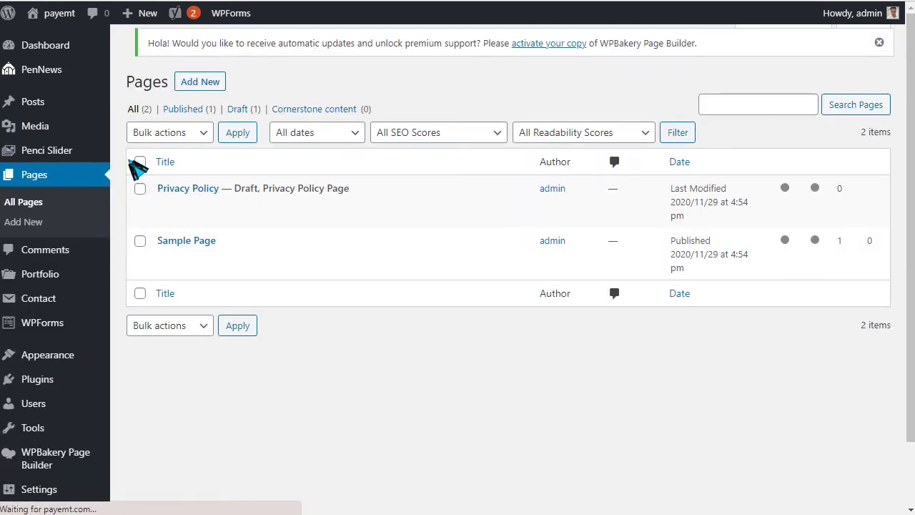
{"action": "left_click", "coordinate": [202, 51]}
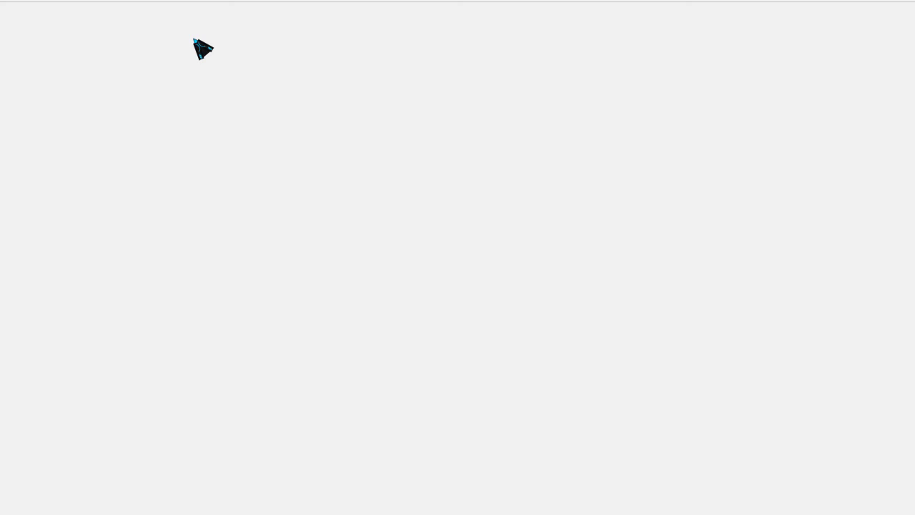
Step: Open default-1.txt from the desktop's "home shortcodes" folder in Notepad++ and copy its entire shortcode text
{"action": "left_click", "coordinate": [321, 514]}
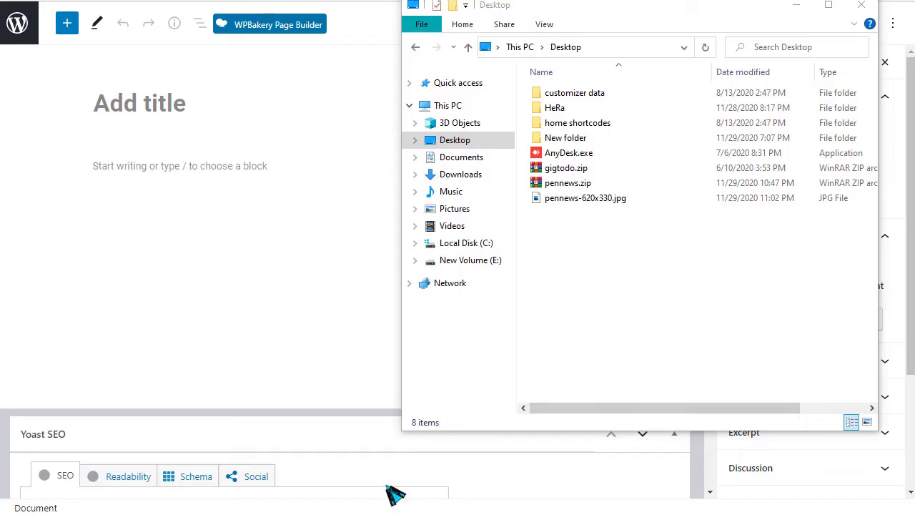
{"action": "double_click", "coordinate": [578, 123]}
{"action": "scroll", "coordinate": [612, 286], "scroll_direction": "down", "scroll_amount": 1}
{"action": "scroll", "coordinate": [617, 299], "scroll_direction": "down", "scroll_amount": 7}
{"action": "scroll", "coordinate": [624, 319], "scroll_direction": "down", "scroll_amount": 1}
{"action": "left_click", "coordinate": [607, 319]}
{"action": "right_click", "coordinate": [569, 318]}
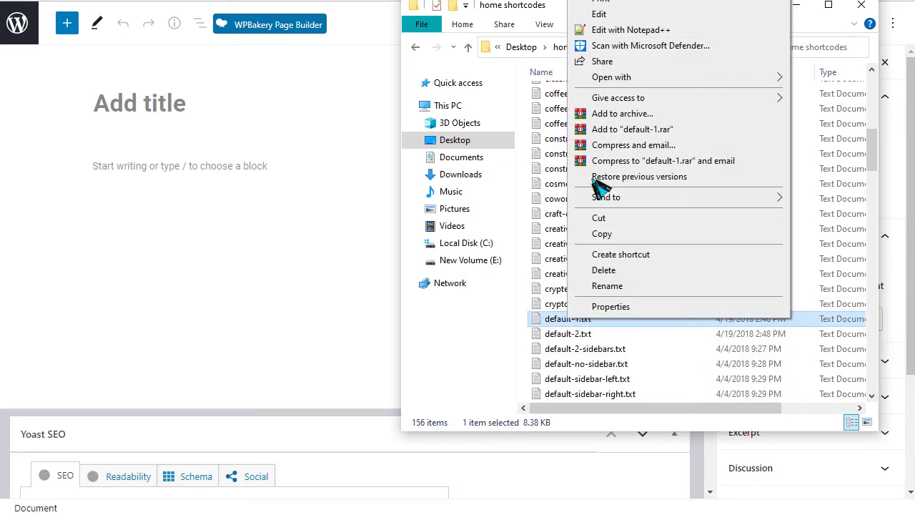
{"action": "left_click", "coordinate": [607, 32]}
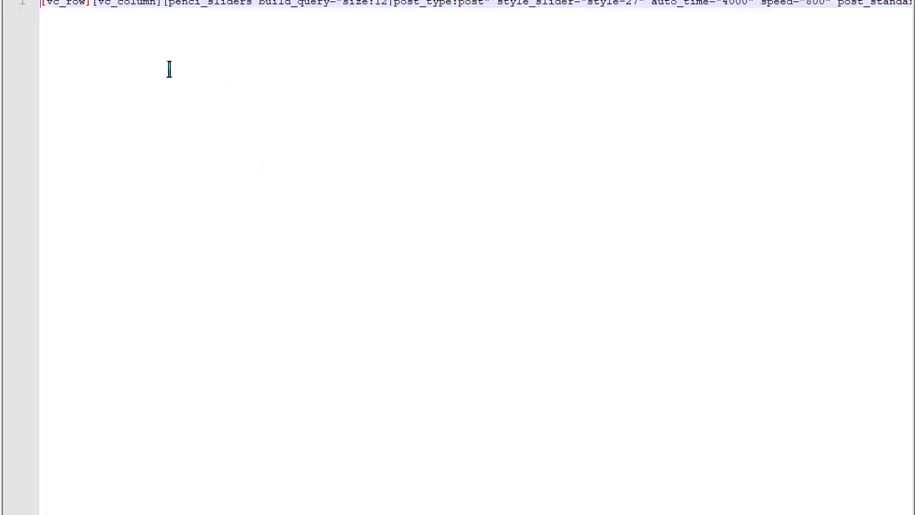
{"action": "key", "text": "ctrl+a"}
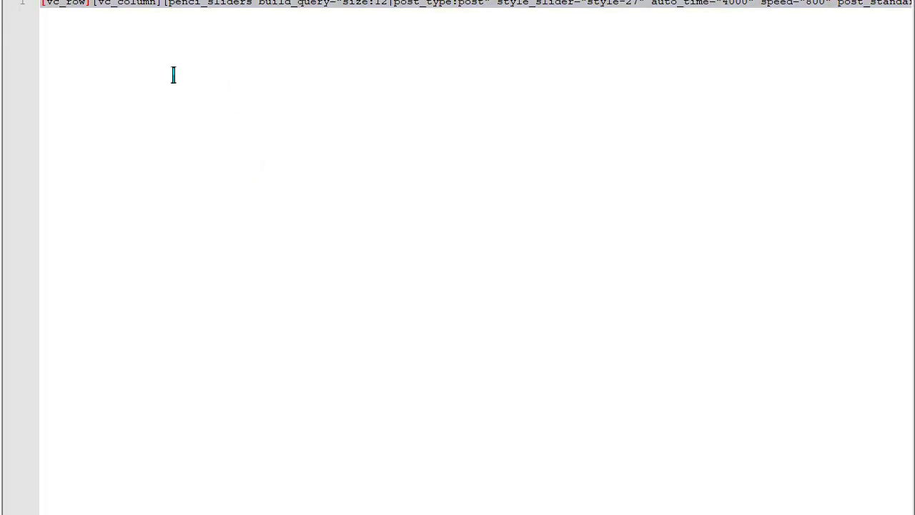
{"action": "key", "text": "ctrl+c"}
{"action": "key", "text": "alt+F4"}
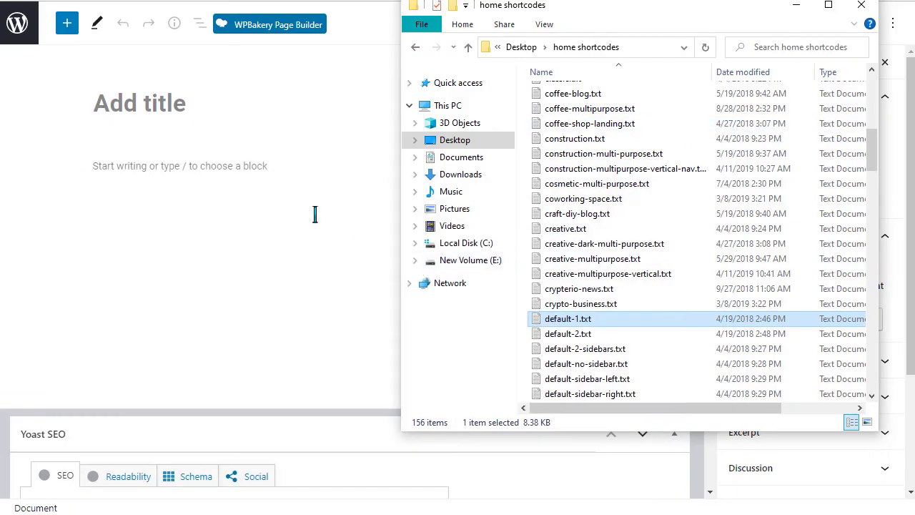
{"action": "left_click", "coordinate": [225, 184]}
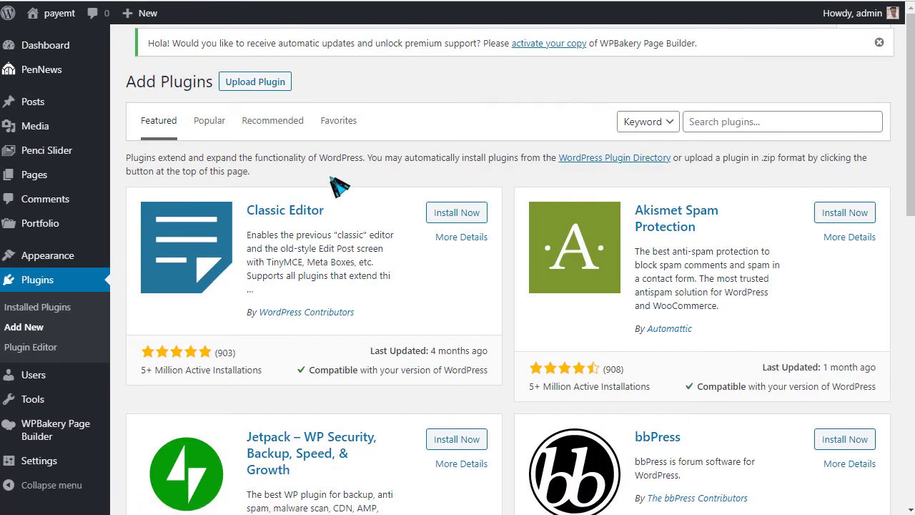
Step: Install the Classic Editor plugin on the site and activate it
{"action": "left_click", "coordinate": [438, 221]}
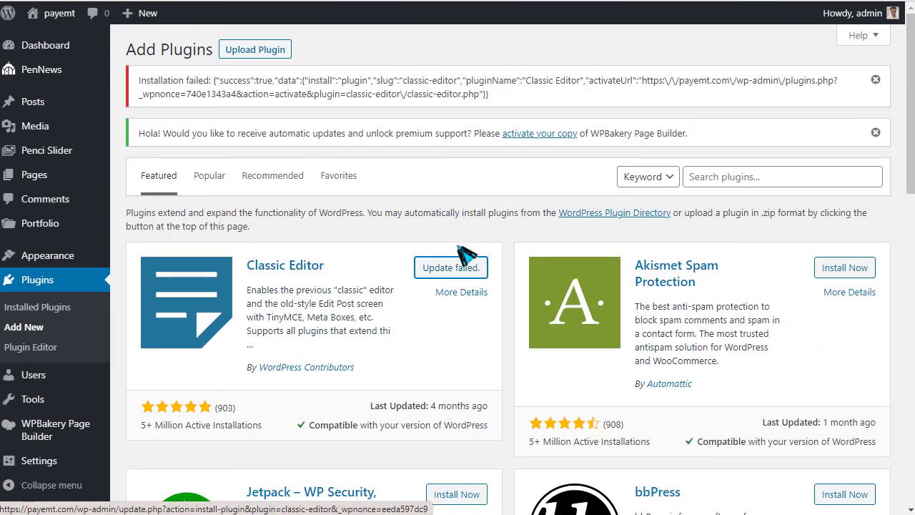
{"action": "left_click", "coordinate": [464, 277]}
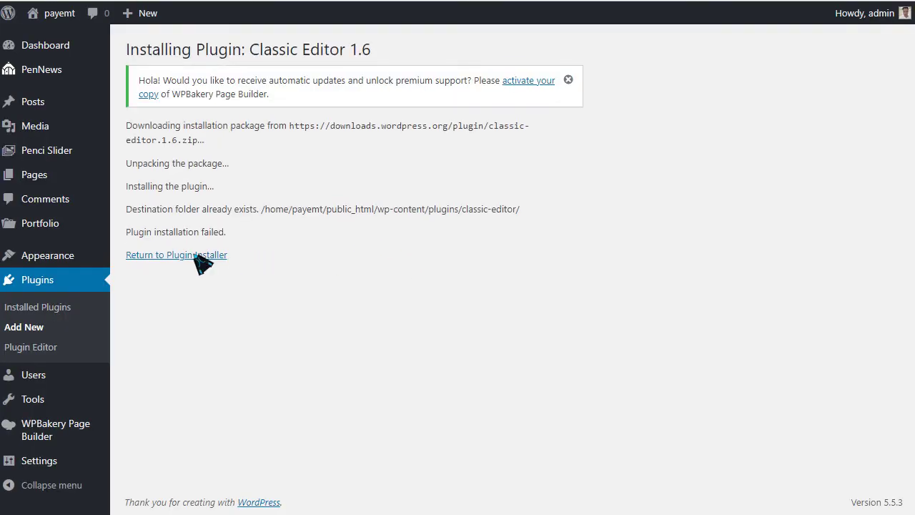
{"action": "left_click", "coordinate": [195, 255]}
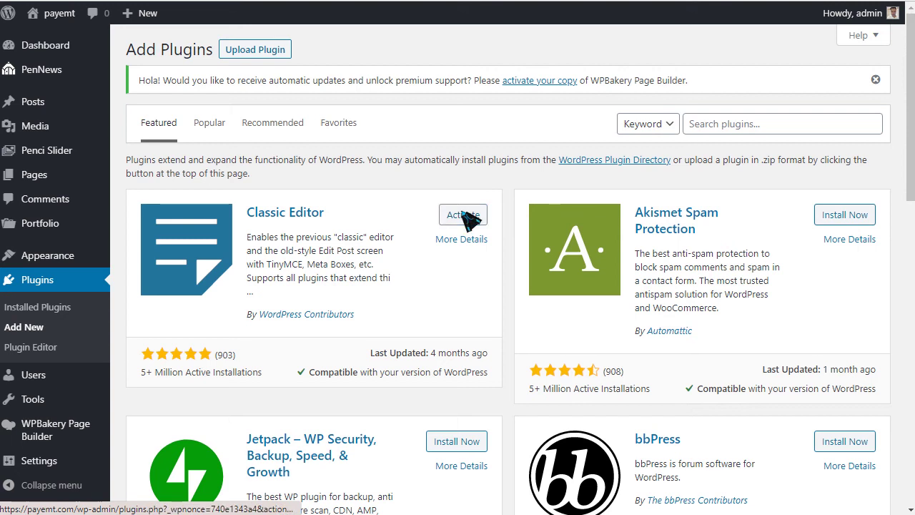
{"action": "left_click", "coordinate": [465, 216]}
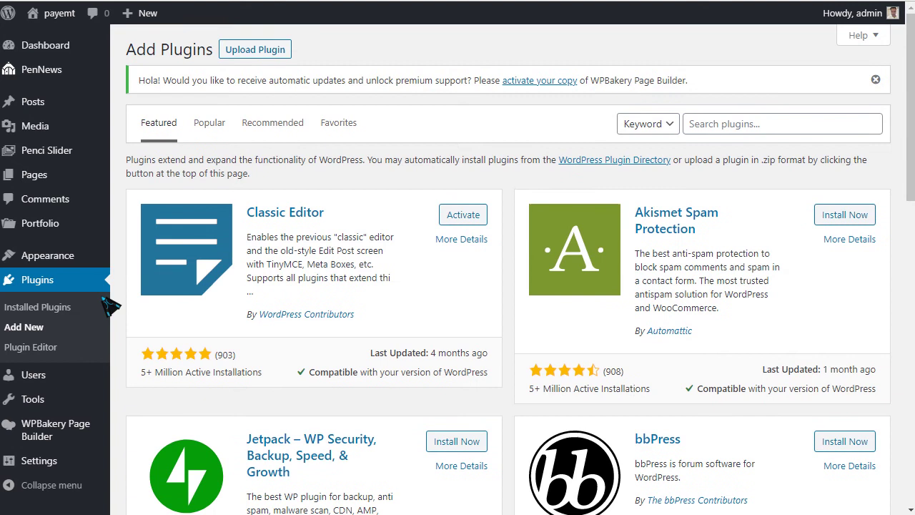
{"action": "left_click", "coordinate": [52, 307]}
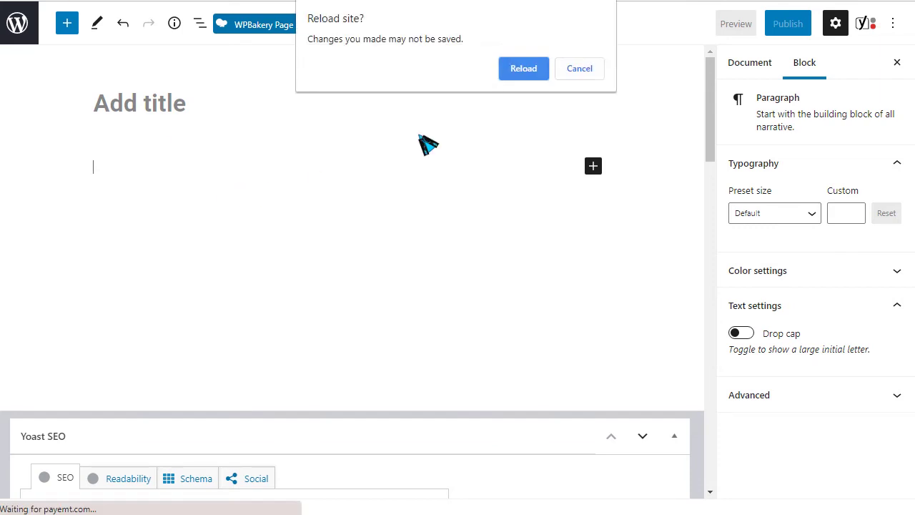
Step: Reload the new page, switch it to WPBakery's Classic Mode and title it "home"
{"action": "left_click", "coordinate": [522, 69]}
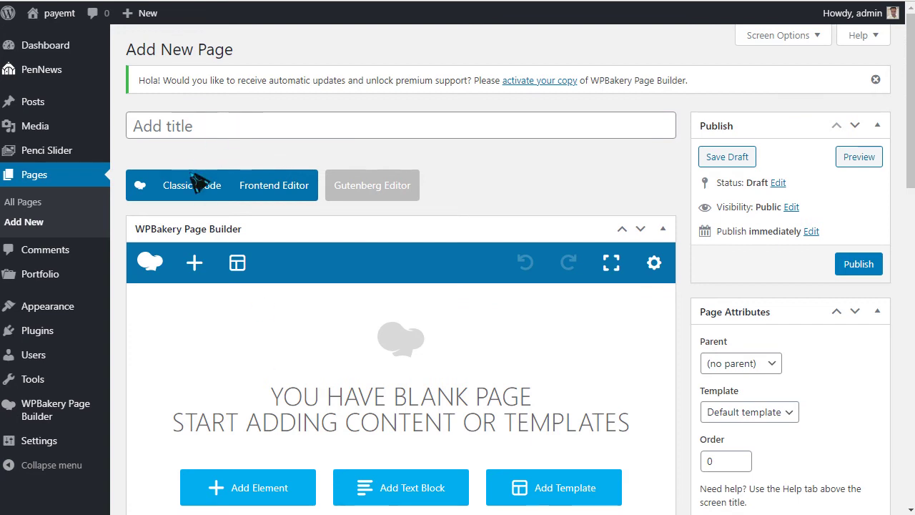
{"action": "left_click", "coordinate": [193, 181]}
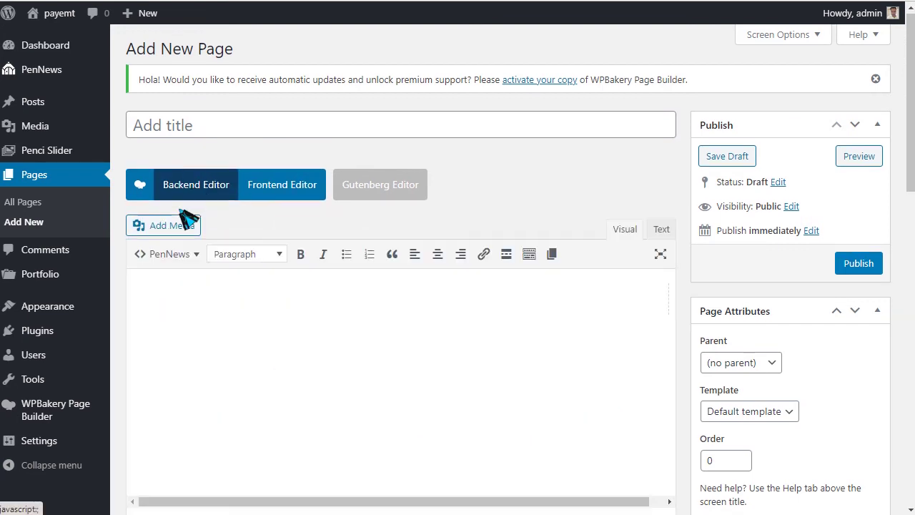
{"action": "left_click", "coordinate": [192, 127]}
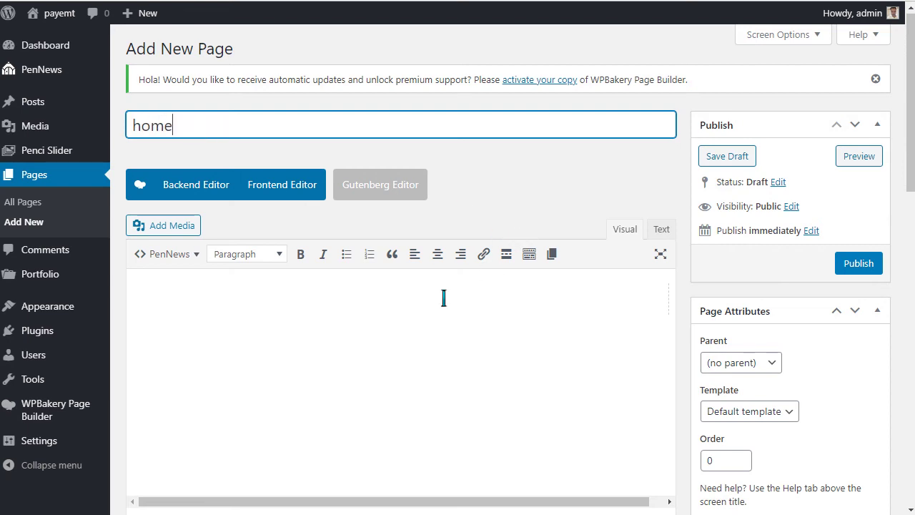
Step: Paste the copied shortcode text into the home page's body in Text view
{"action": "left_click", "coordinate": [659, 230]}
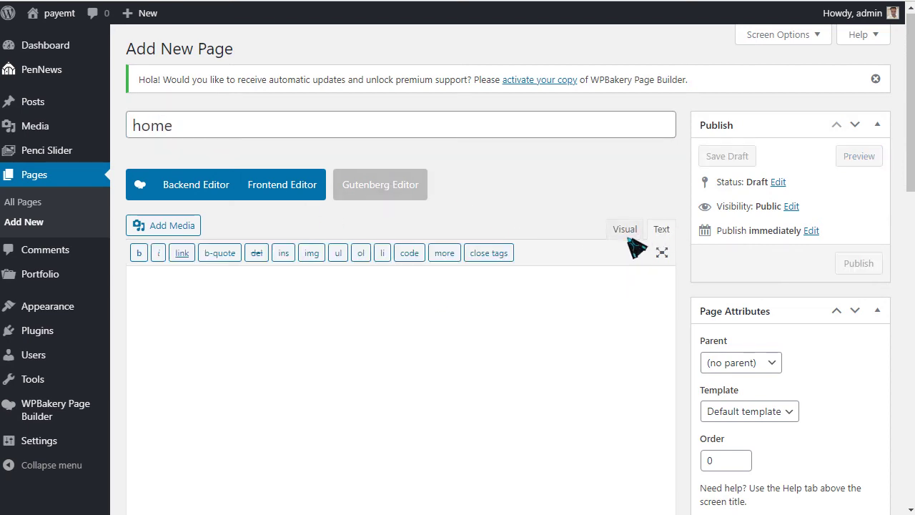
{"action": "left_click", "coordinate": [335, 346]}
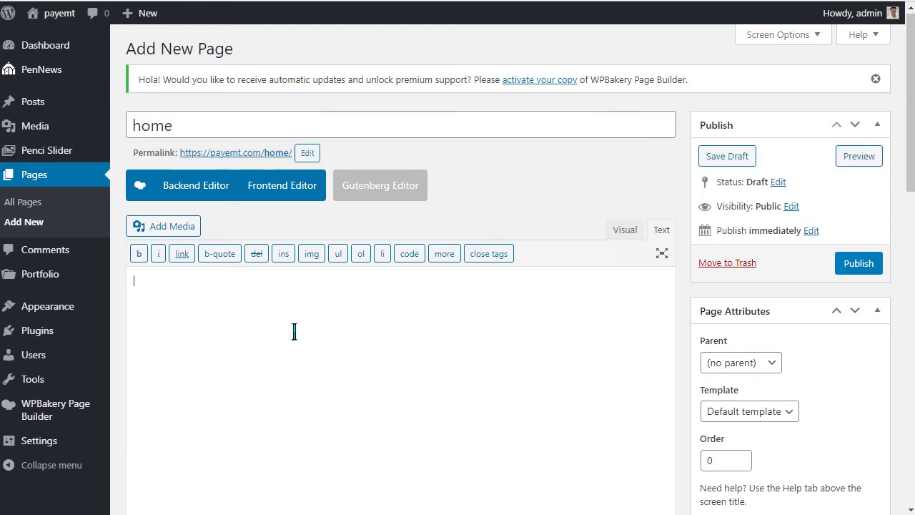
{"action": "right_click", "coordinate": [165, 292]}
{"action": "left_click", "coordinate": [208, 402]}
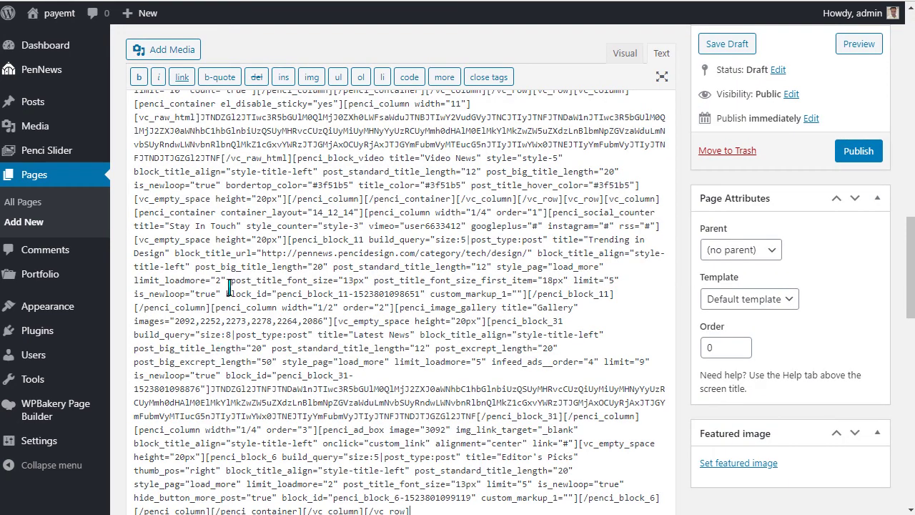
Step: Set the home page's template to Full Width
{"action": "left_click", "coordinate": [778, 299]}
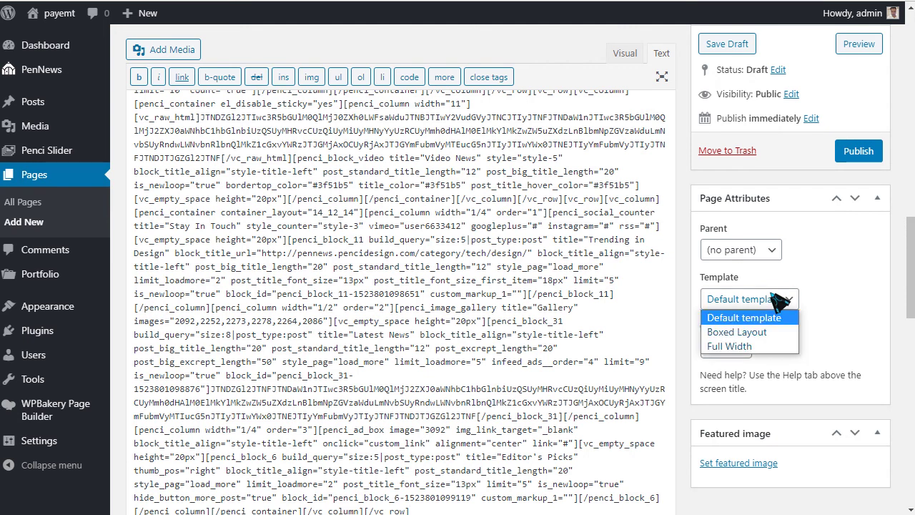
{"action": "left_click", "coordinate": [758, 262]}
{"action": "scroll", "coordinate": [705, 347], "scroll_direction": "down", "scroll_amount": 5}
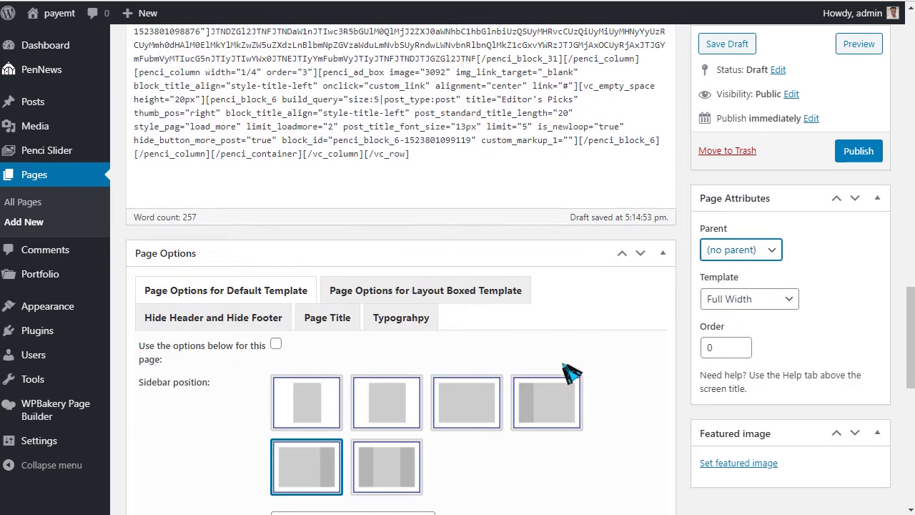
Step: Set the sidebar position in the default template's page options to the wide layout without sidebars
{"action": "scroll", "coordinate": [443, 344], "scroll_direction": "down", "scroll_amount": 2}
{"action": "left_click", "coordinate": [481, 309]}
{"action": "scroll", "coordinate": [150, 306], "scroll_direction": "down", "scroll_amount": 1}
{"action": "scroll", "coordinate": [150, 306], "scroll_direction": "down", "scroll_amount": 3}
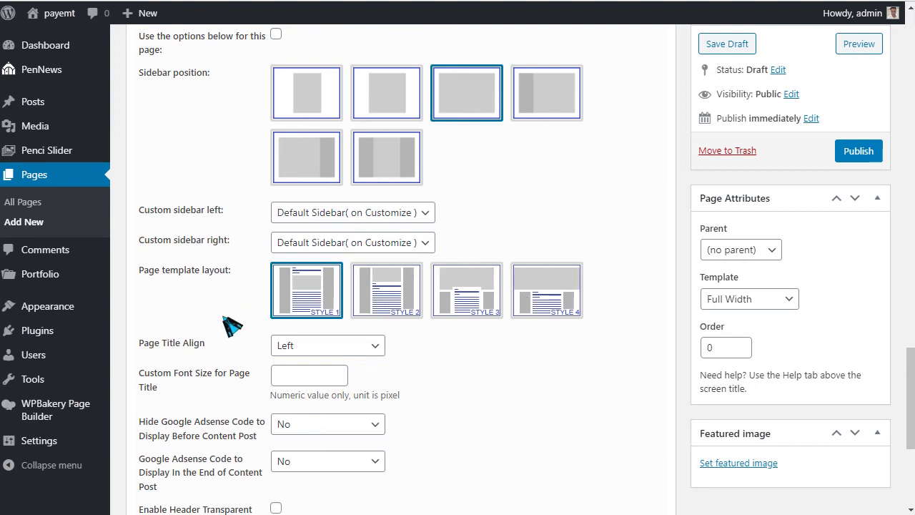
{"action": "left_click", "coordinate": [381, 215]}
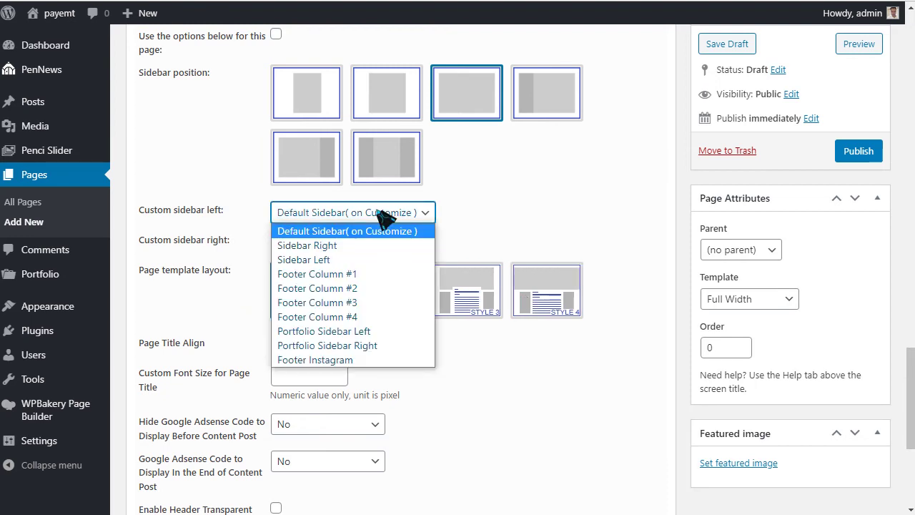
{"action": "scroll", "coordinate": [282, 286], "scroll_direction": "up", "scroll_amount": 3}
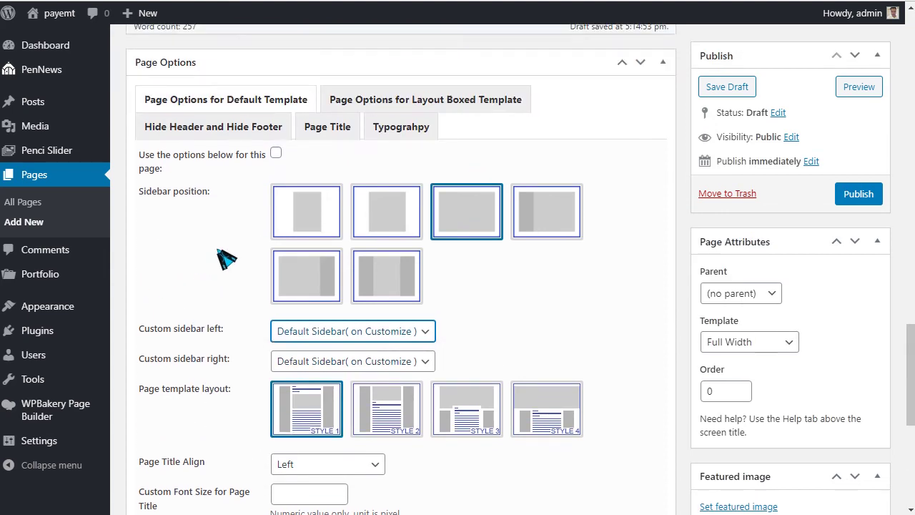
Step: In the home page's Page Title options, disable the page title and hide both the line below it and the breadcrumbs
{"action": "left_click", "coordinate": [259, 157]}
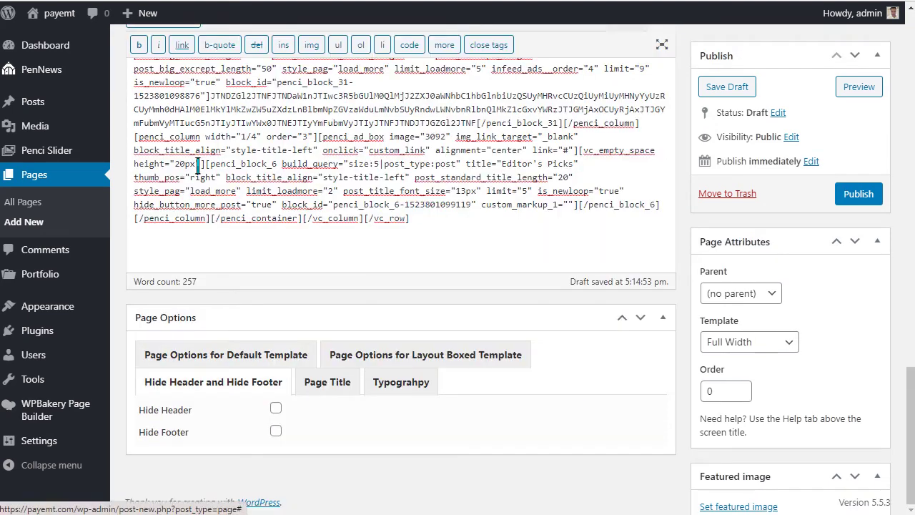
{"action": "left_click", "coordinate": [317, 384]}
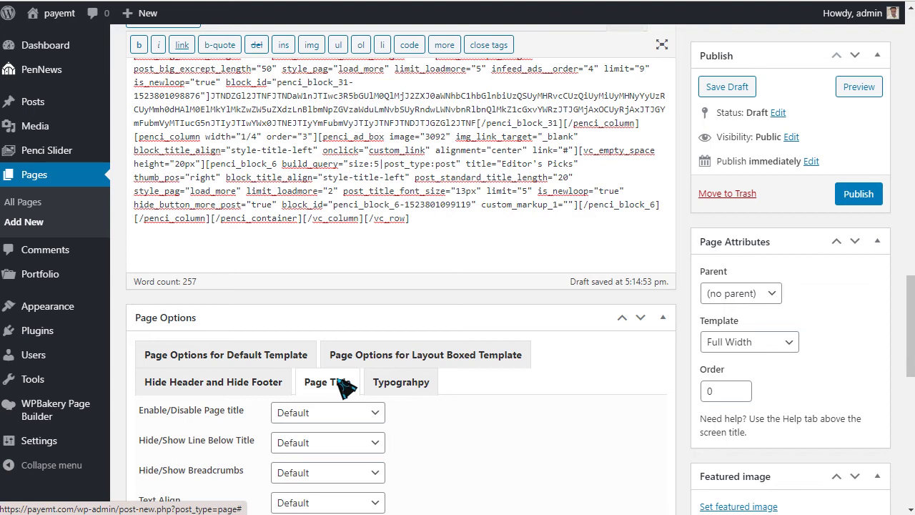
{"action": "scroll", "coordinate": [327, 388], "scroll_direction": "down", "scroll_amount": 2}
{"action": "left_click", "coordinate": [330, 301]}
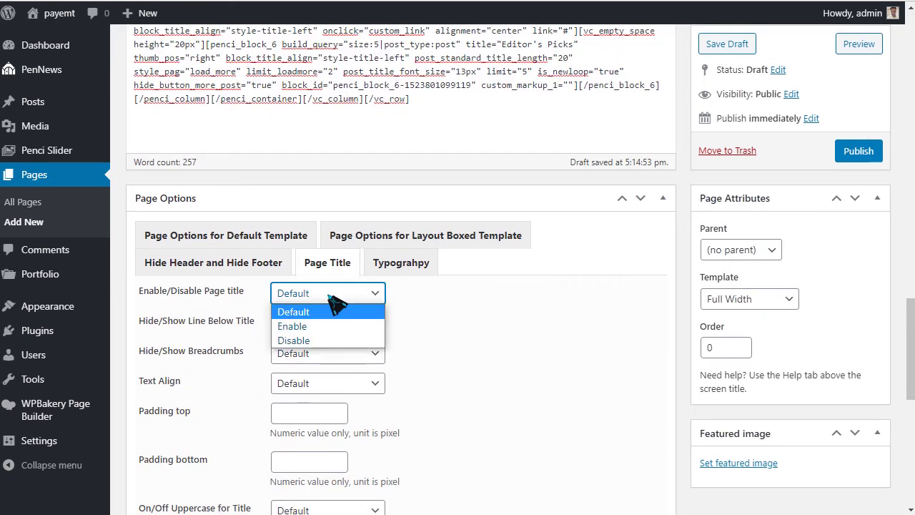
{"action": "left_click", "coordinate": [295, 340]}
{"action": "left_click", "coordinate": [346, 326]}
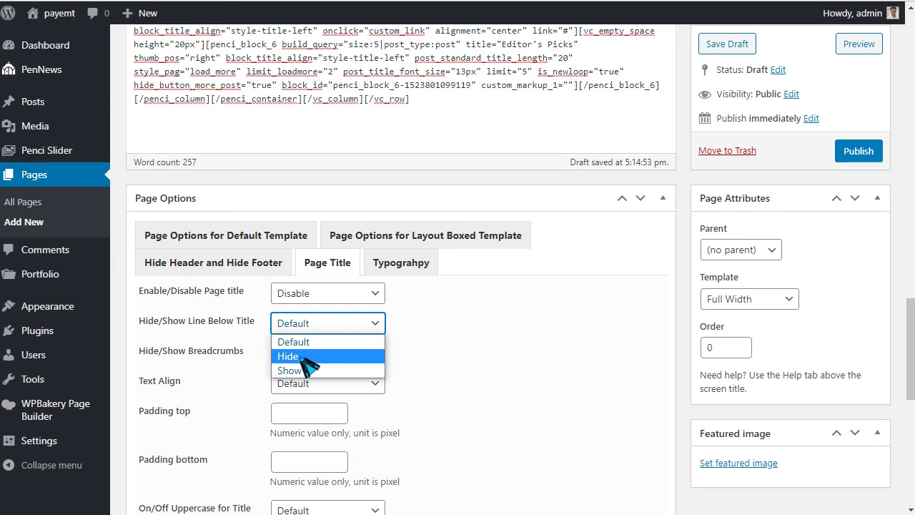
{"action": "left_click", "coordinate": [303, 357]}
{"action": "left_click", "coordinate": [325, 353]}
{"action": "left_click", "coordinate": [319, 385]}
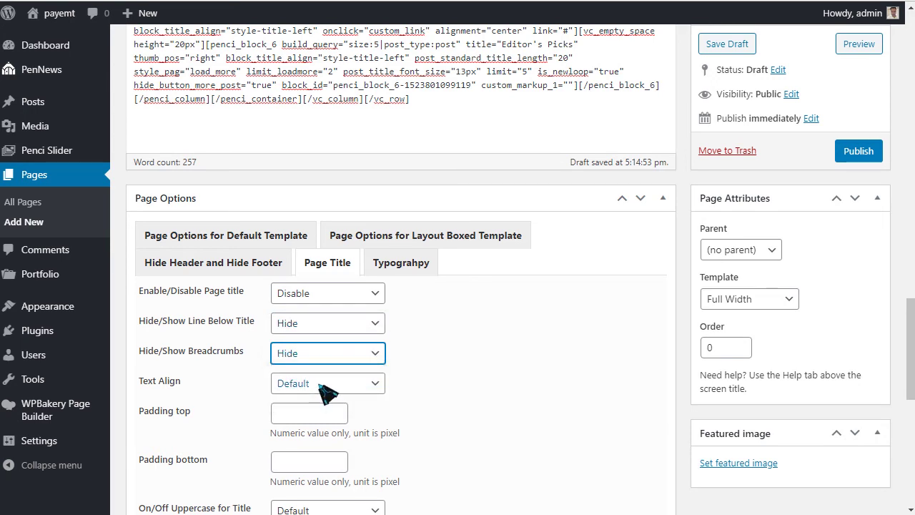
Step: Look through the remaining page title options and the typography, header and footer, and boxed layout options
{"action": "left_click", "coordinate": [319, 385]}
{"action": "left_click", "coordinate": [245, 419]}
{"action": "scroll", "coordinate": [241, 419], "scroll_direction": "down", "scroll_amount": 2}
{"action": "scroll", "coordinate": [244, 415], "scroll_direction": "up", "scroll_amount": 2}
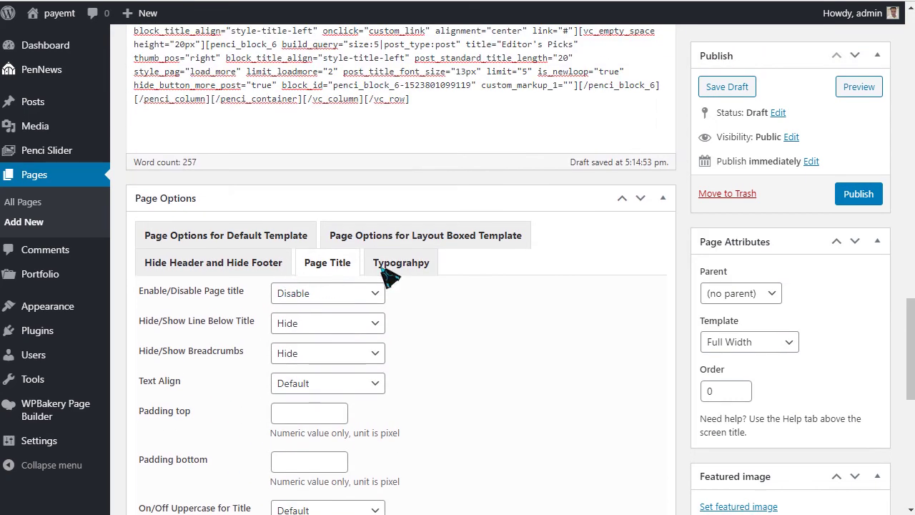
{"action": "left_click", "coordinate": [392, 273]}
{"action": "left_click", "coordinate": [229, 272]}
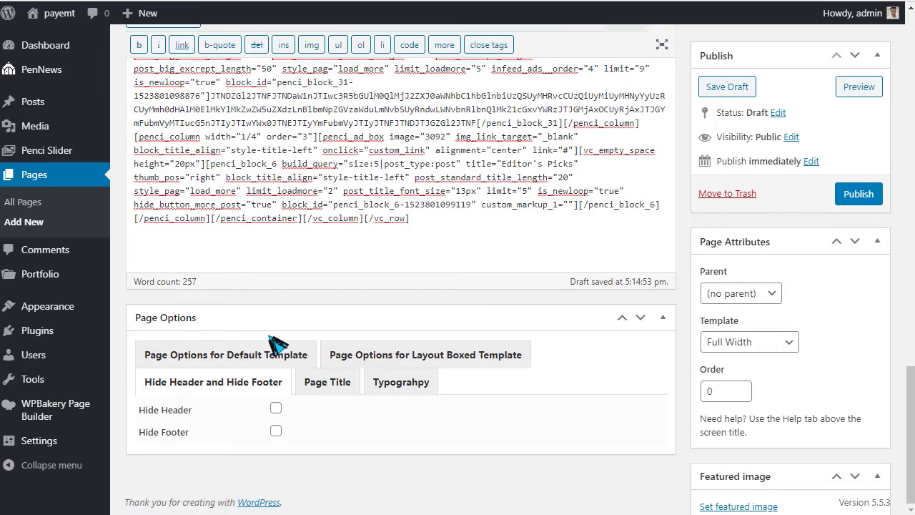
{"action": "left_click", "coordinate": [392, 358]}
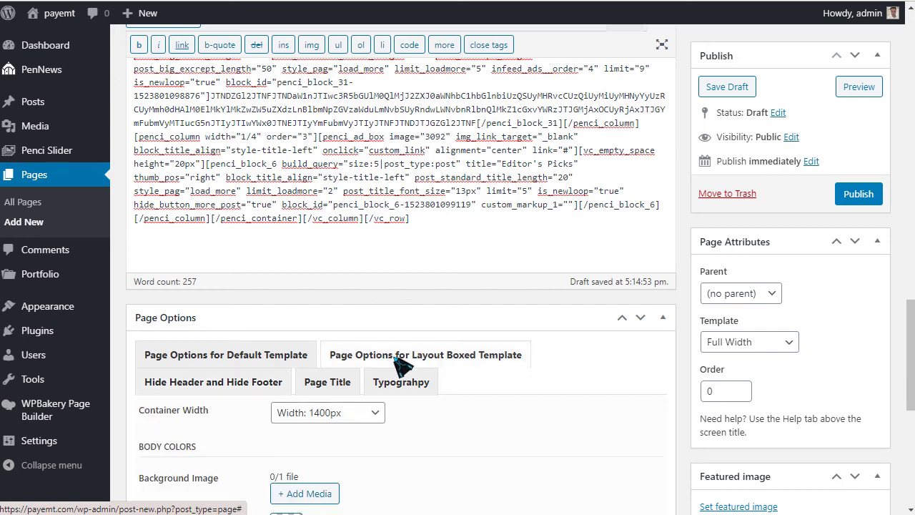
Step: Set the container width in the home page's Layout Boxed Template options to 1170px and publish the page
{"action": "scroll", "coordinate": [389, 343], "scroll_direction": "down", "scroll_amount": 2}
{"action": "left_click", "coordinate": [343, 322]}
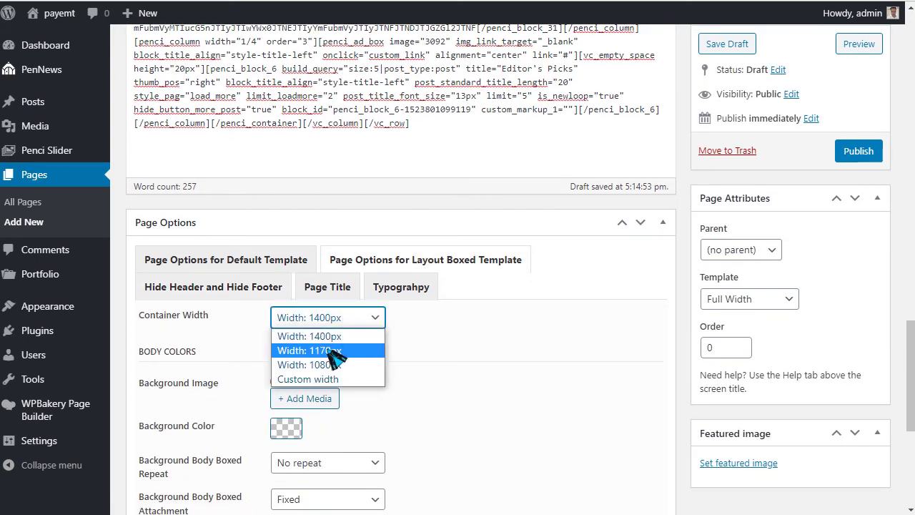
{"action": "left_click", "coordinate": [308, 350]}
{"action": "scroll", "coordinate": [390, 350], "scroll_direction": "up", "scroll_amount": 1}
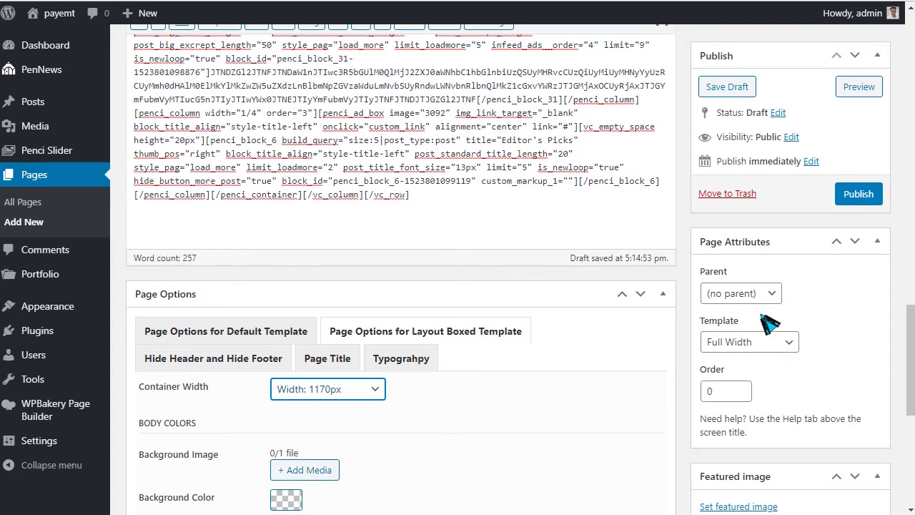
{"action": "left_click", "coordinate": [858, 194]}
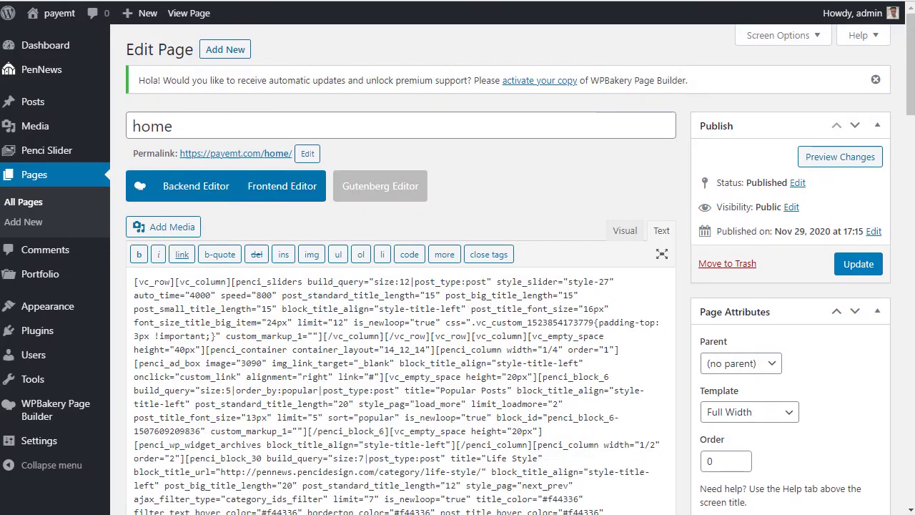
Step: Switch the home page to the WPBakery backend editor and update the page
{"action": "left_click", "coordinate": [199, 189]}
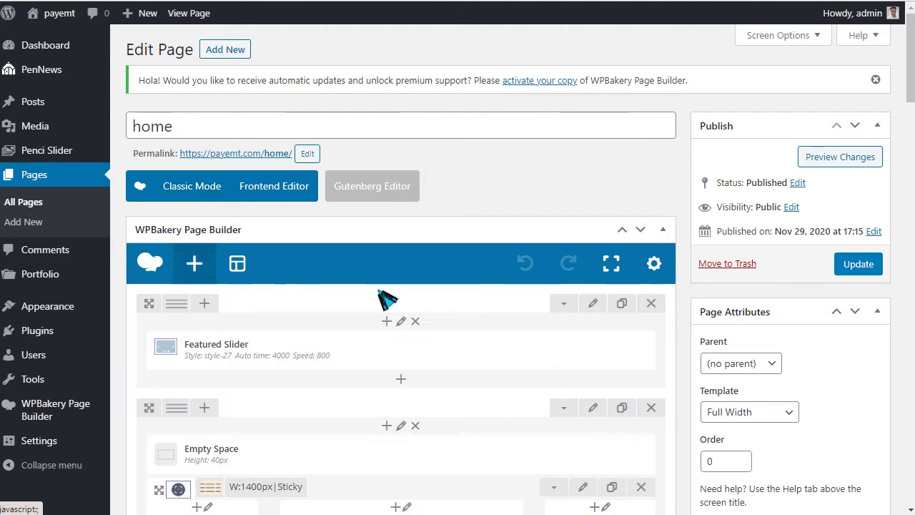
{"action": "scroll", "coordinate": [327, 327], "scroll_direction": "down", "scroll_amount": 3}
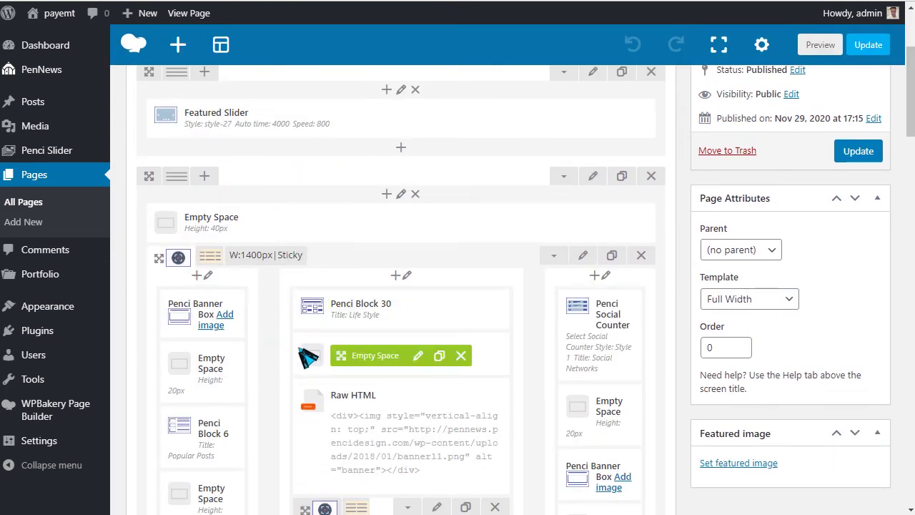
{"action": "left_click", "coordinate": [858, 152]}
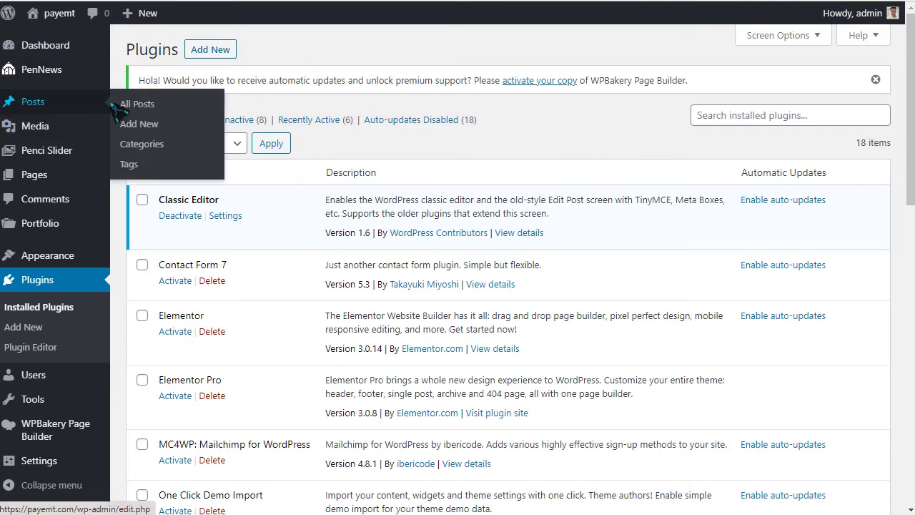
Step: Add a post category named news, leaving its slug, parent category and PenNews category options at their defaults
{"action": "left_click", "coordinate": [146, 152]}
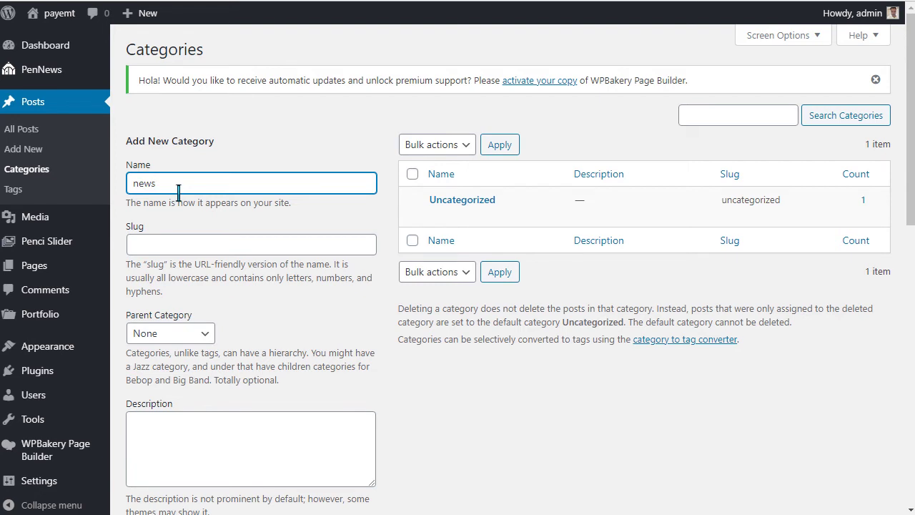
{"action": "key", "text": "Return"}
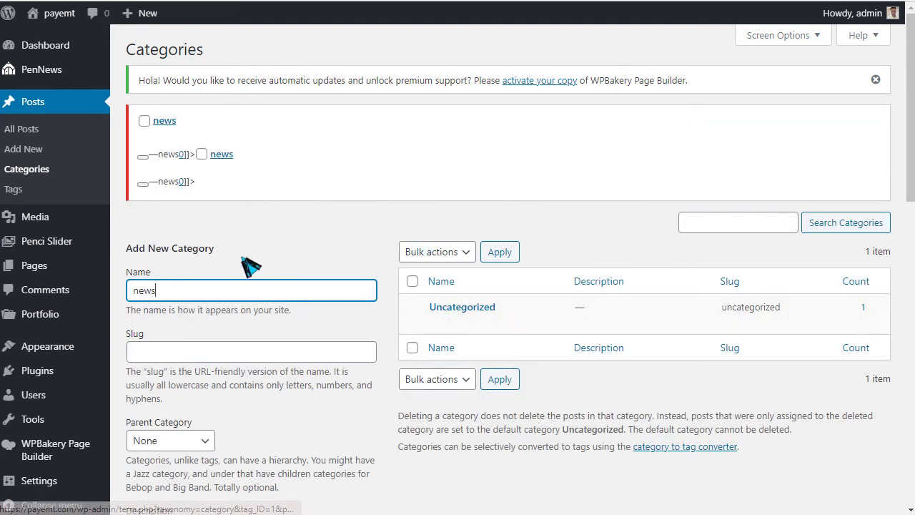
{"action": "scroll", "coordinate": [252, 268], "scroll_direction": "down", "scroll_amount": 4}
{"action": "left_click", "coordinate": [198, 136]}
{"action": "left_click", "coordinate": [200, 146]}
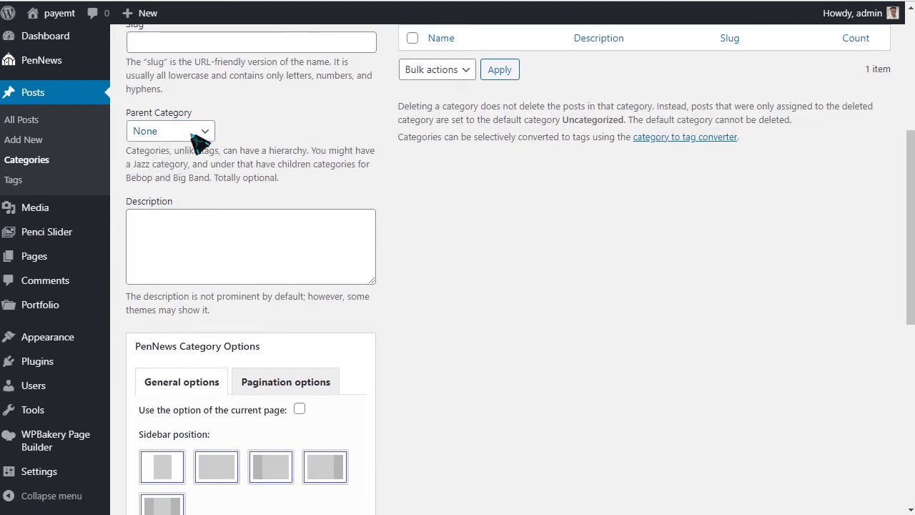
{"action": "scroll", "coordinate": [241, 296], "scroll_direction": "down", "scroll_amount": 4}
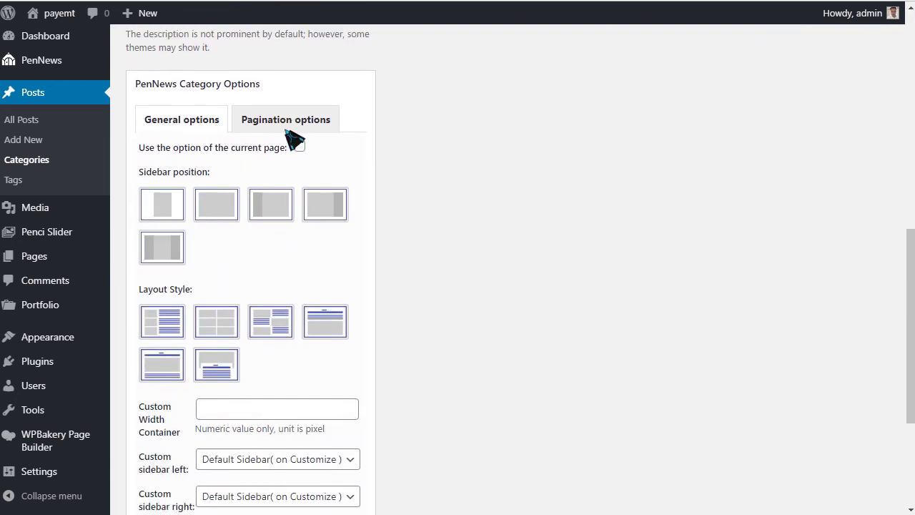
{"action": "scroll", "coordinate": [228, 219], "scroll_direction": "up", "scroll_amount": 2}
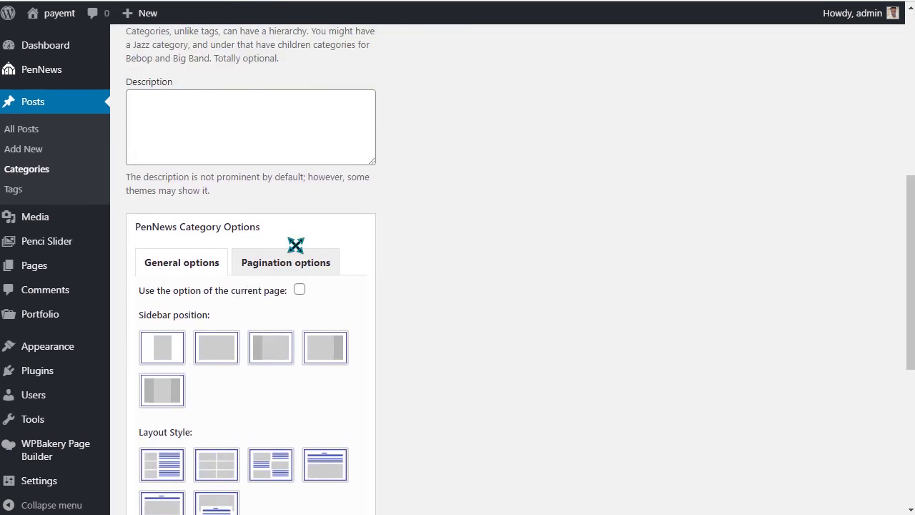
{"action": "scroll", "coordinate": [265, 327], "scroll_direction": "down", "scroll_amount": 5}
{"action": "left_click", "coordinate": [172, 444]}
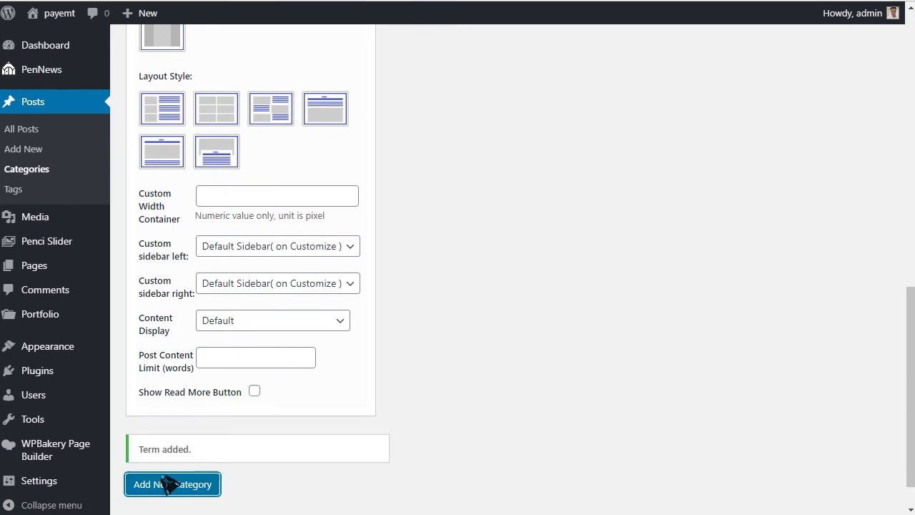
{"action": "scroll", "coordinate": [453, 415], "scroll_direction": "up", "scroll_amount": 10}
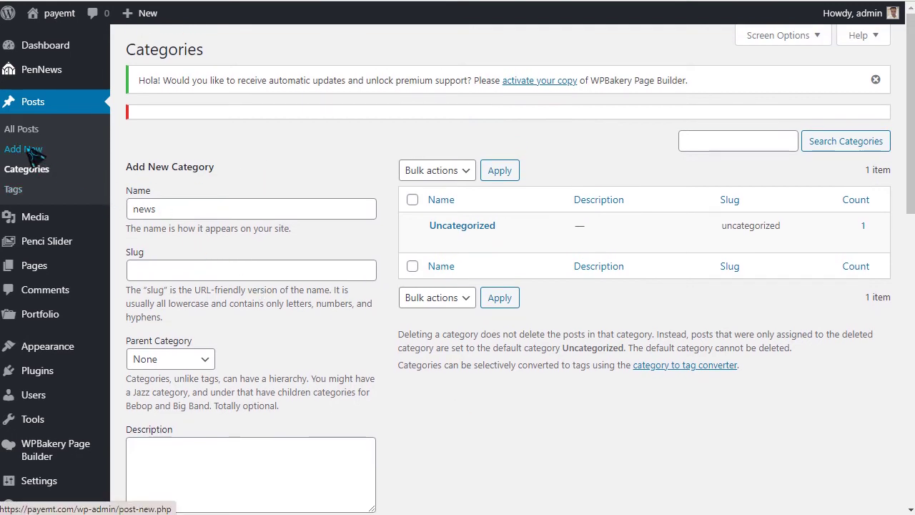
Step: Start a new post and switch its editor to classic mode with the Visual view
{"action": "left_click", "coordinate": [32, 151]}
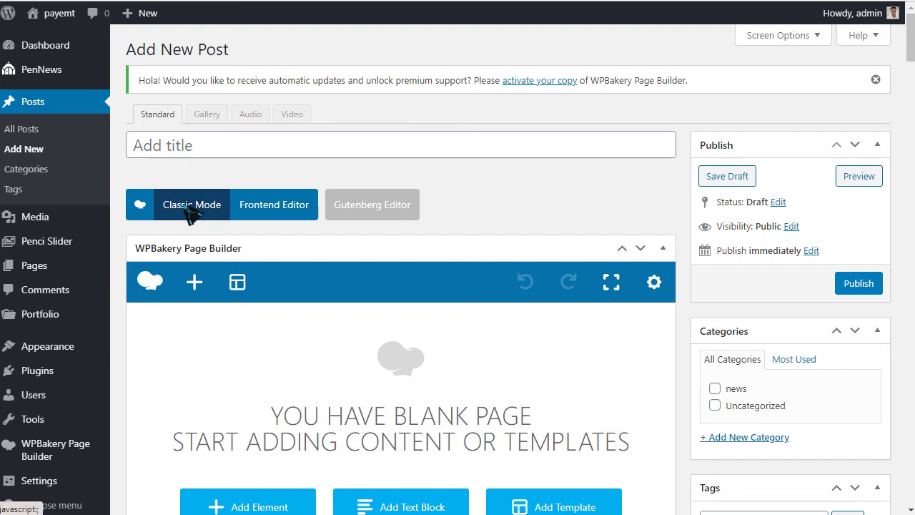
{"action": "left_click", "coordinate": [192, 207]}
{"action": "left_click", "coordinate": [628, 249]}
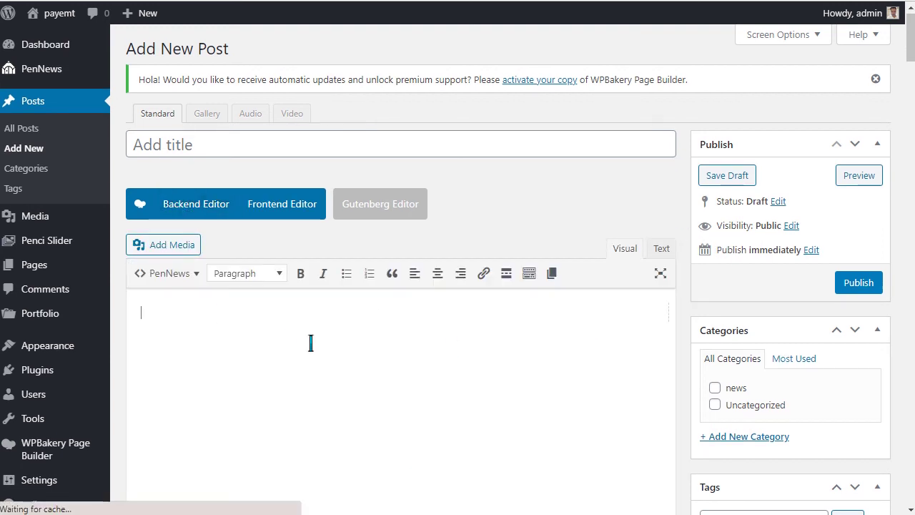
Step: Look through the Gallery, Audio and Video post formats and return to the Standard format
{"action": "left_click", "coordinate": [169, 152]}
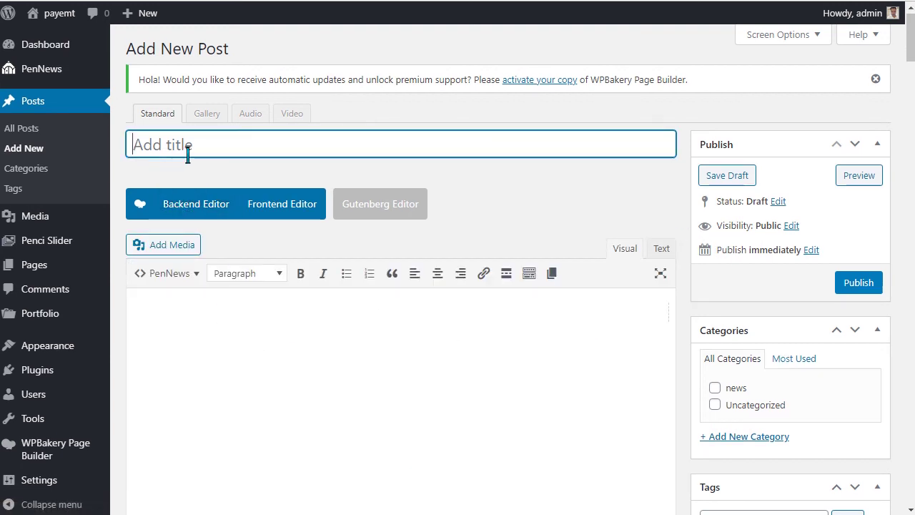
{"action": "left_click", "coordinate": [213, 115]}
{"action": "left_click", "coordinate": [250, 116]}
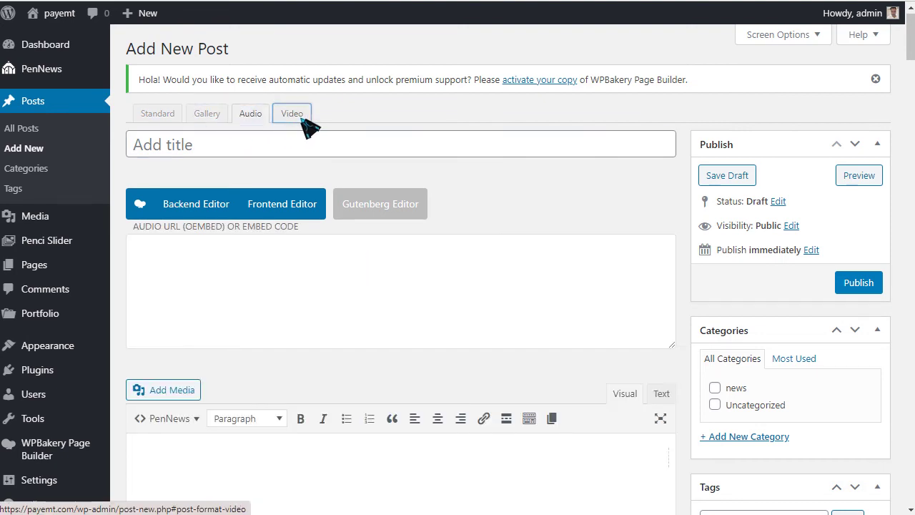
{"action": "left_click", "coordinate": [302, 119]}
{"action": "left_click", "coordinate": [162, 116]}
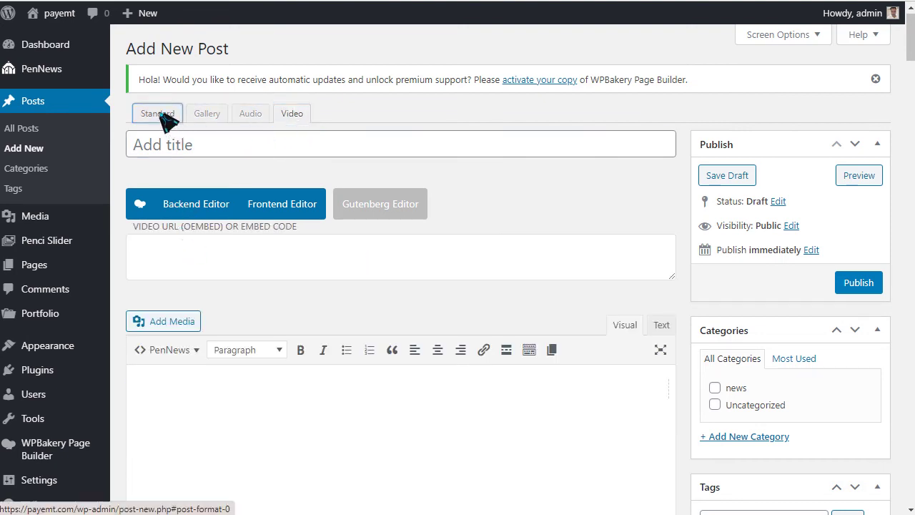
Step: Assign the new post to the news category
{"action": "left_click", "coordinate": [197, 157]}
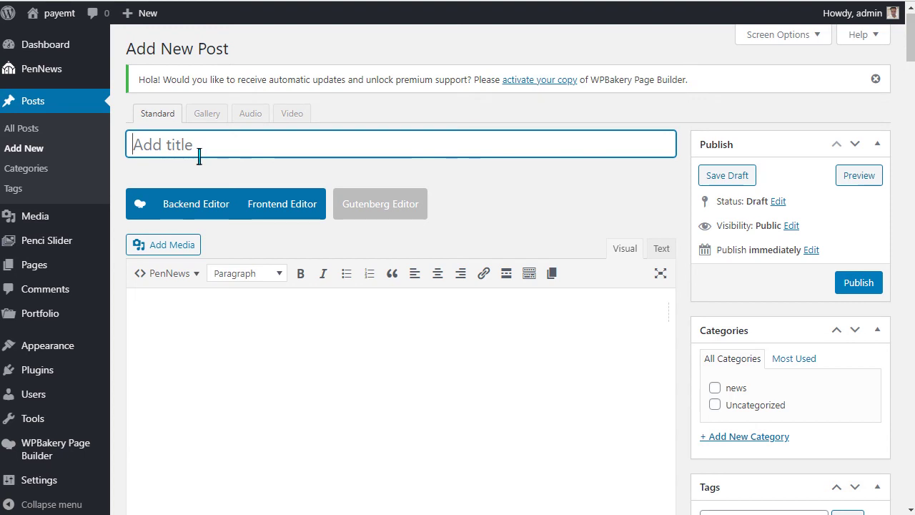
{"action": "scroll", "coordinate": [379, 333], "scroll_direction": "down", "scroll_amount": 3}
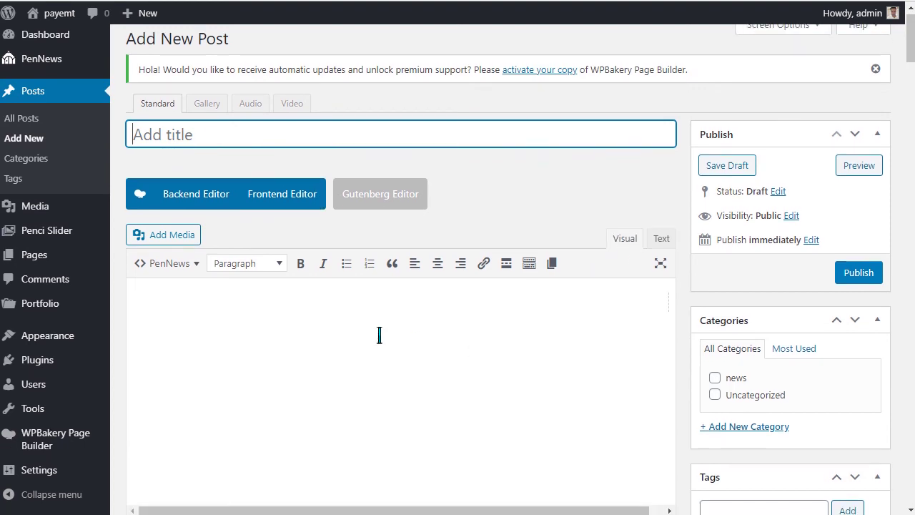
{"action": "left_click", "coordinate": [378, 334]}
{"action": "scroll", "coordinate": [683, 256], "scroll_direction": "down", "scroll_amount": 1}
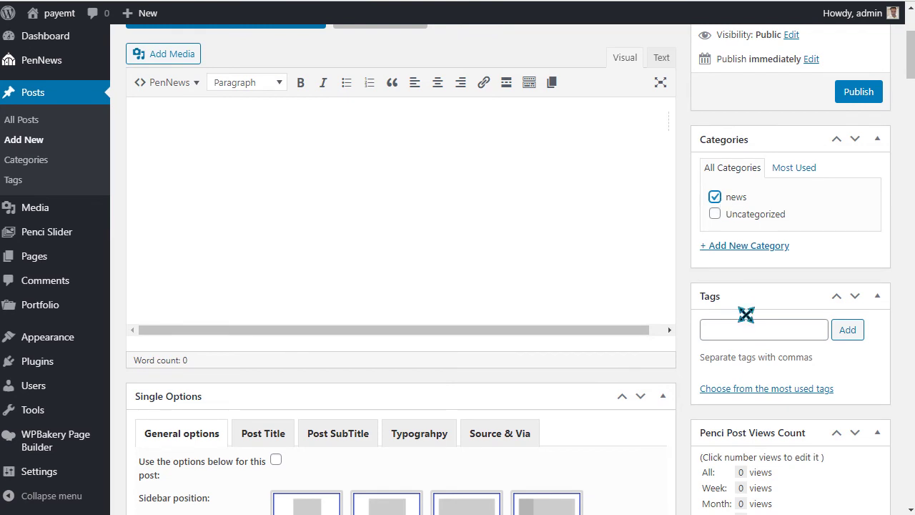
{"action": "scroll", "coordinate": [766, 331], "scroll_direction": "down", "scroll_amount": 3}
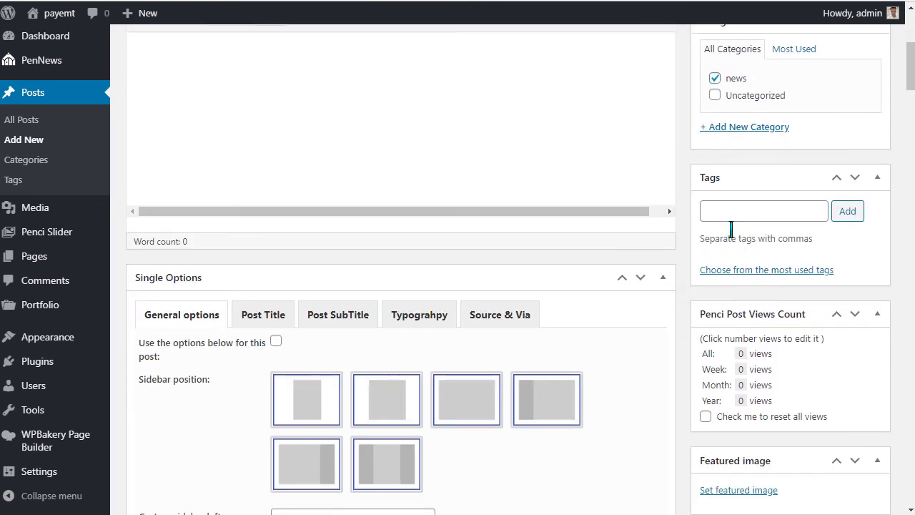
{"action": "scroll", "coordinate": [752, 411], "scroll_direction": "down", "scroll_amount": 3}
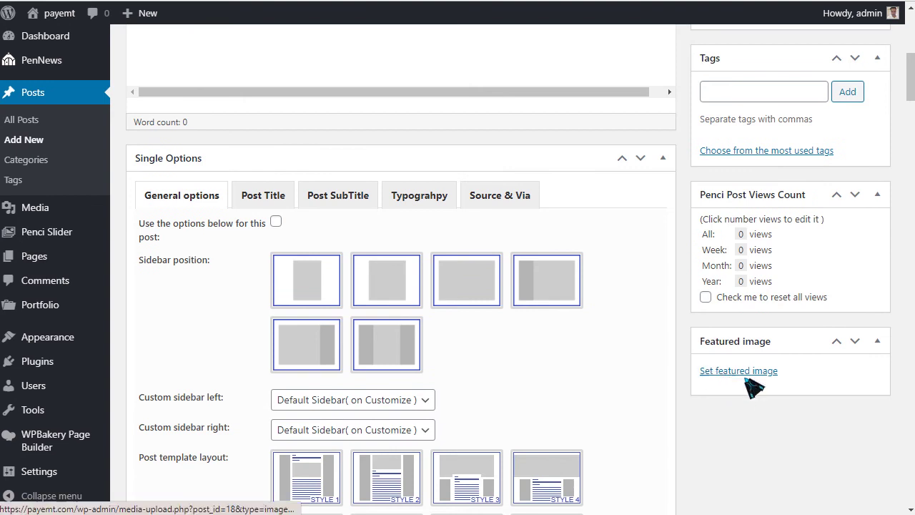
Step: Hide the Post Format Data, Format, Tags, Penci Post Views Count, WPBakery Page Builder, Single Options, Recipe and Review boxes on the post editing screen
{"action": "scroll", "coordinate": [413, 368], "scroll_direction": "up", "scroll_amount": 10}
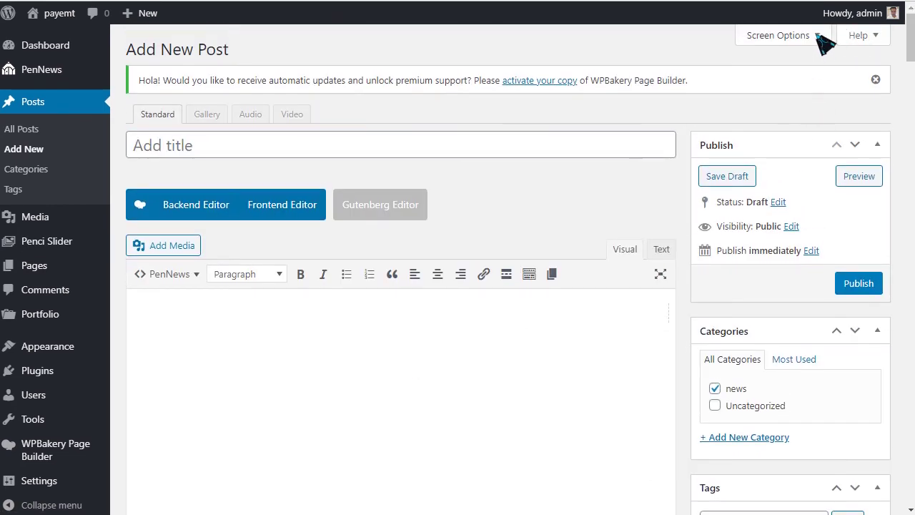
{"action": "left_click", "coordinate": [794, 36]}
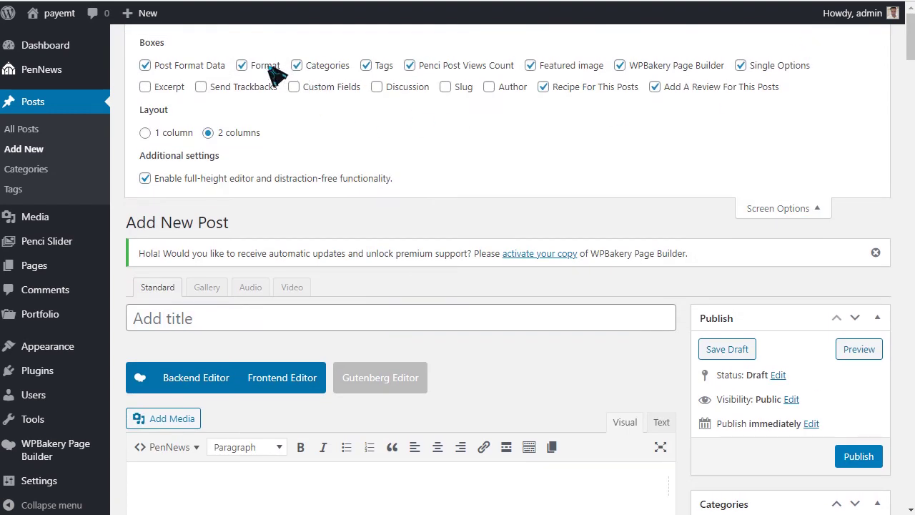
{"action": "left_click", "coordinate": [266, 66]}
{"action": "left_click", "coordinate": [366, 66]}
{"action": "left_click", "coordinate": [411, 65]}
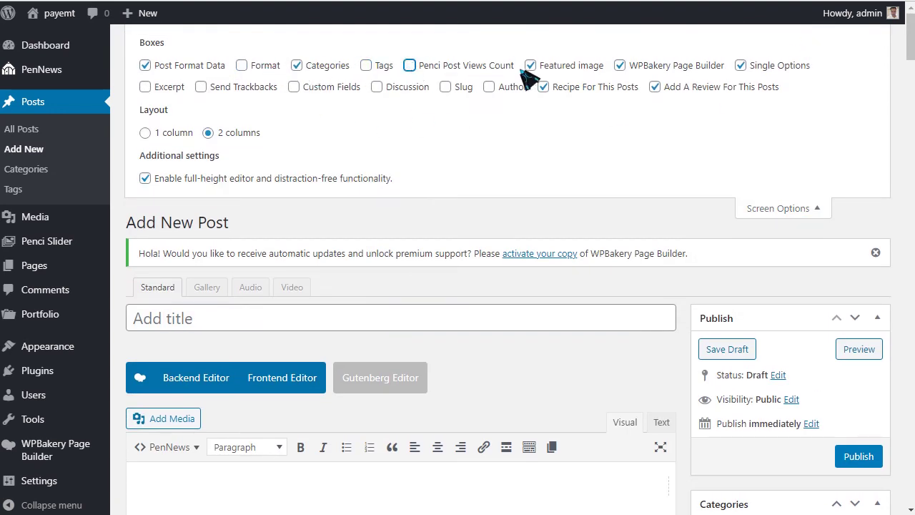
{"action": "left_click", "coordinate": [620, 65]}
{"action": "left_click", "coordinate": [742, 66]}
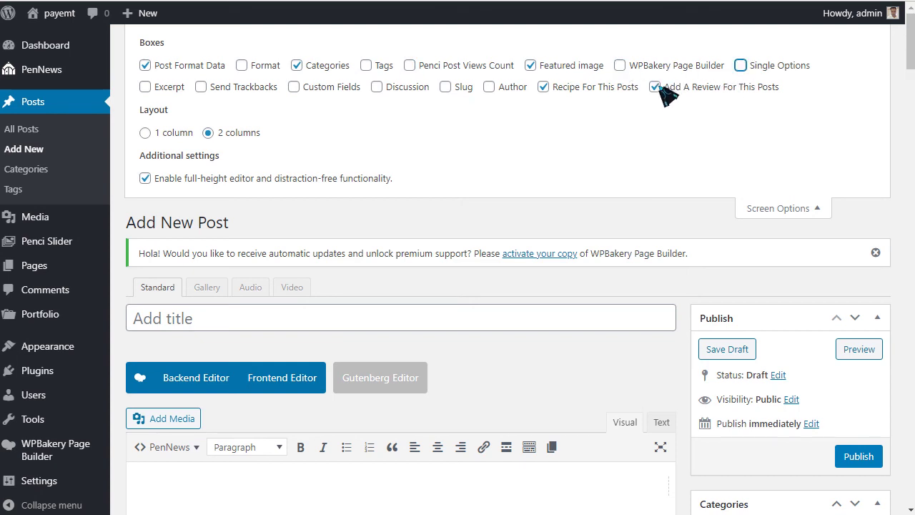
{"action": "left_click", "coordinate": [656, 87]}
{"action": "left_click", "coordinate": [545, 87]}
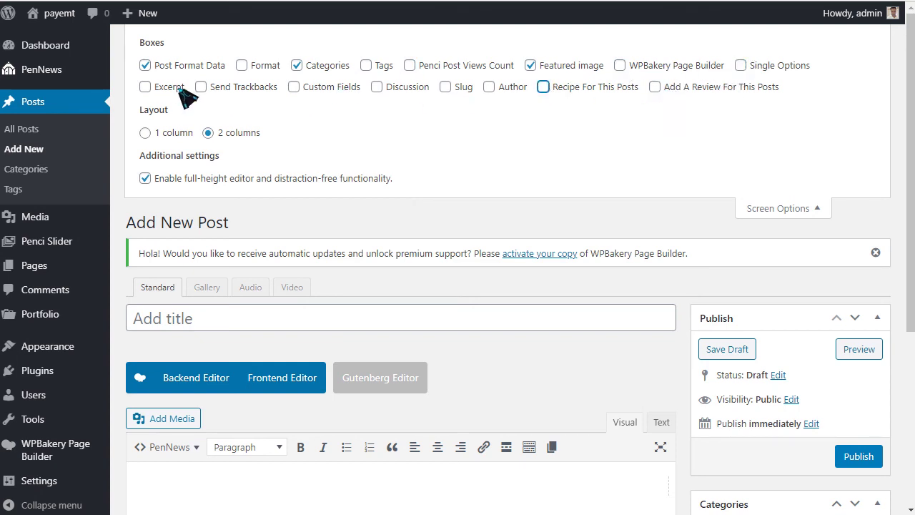
{"action": "left_click", "coordinate": [145, 66]}
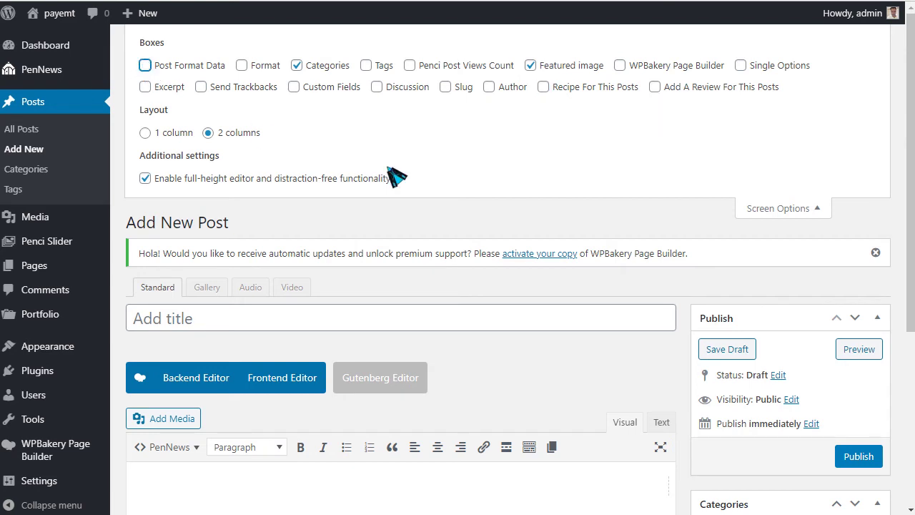
{"action": "left_click", "coordinate": [774, 208]}
{"action": "scroll", "coordinate": [288, 291], "scroll_direction": "down", "scroll_amount": 1}
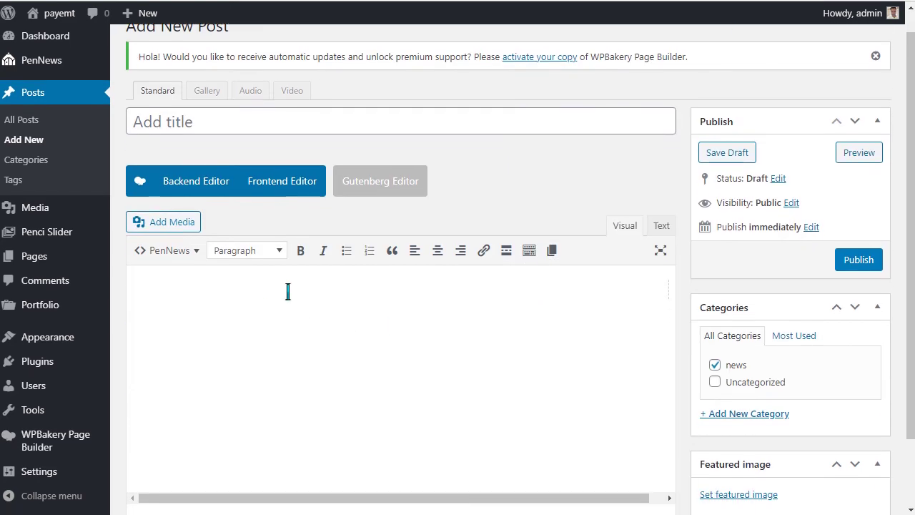
{"action": "scroll", "coordinate": [594, 340], "scroll_direction": "down", "scroll_amount": 3}
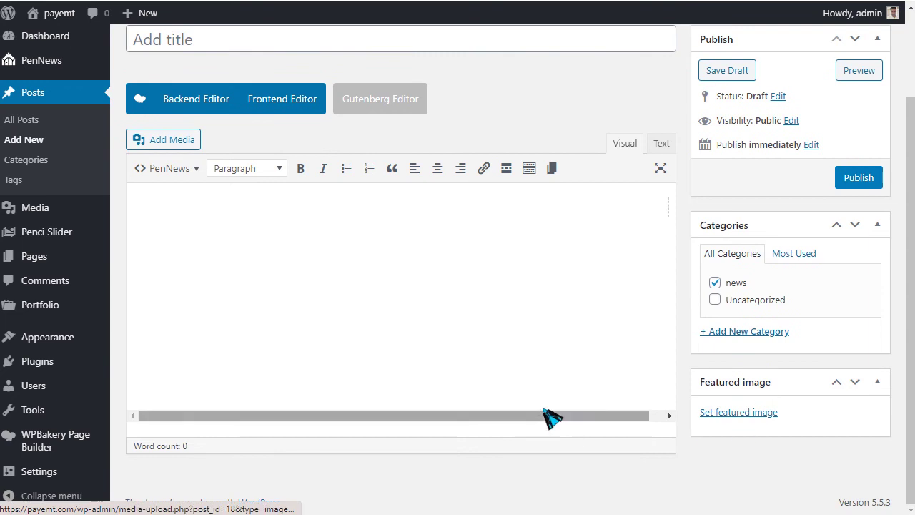
{"action": "left_click", "coordinate": [321, 313]}
{"action": "scroll", "coordinate": [453, 303], "scroll_direction": "up", "scroll_amount": 1}
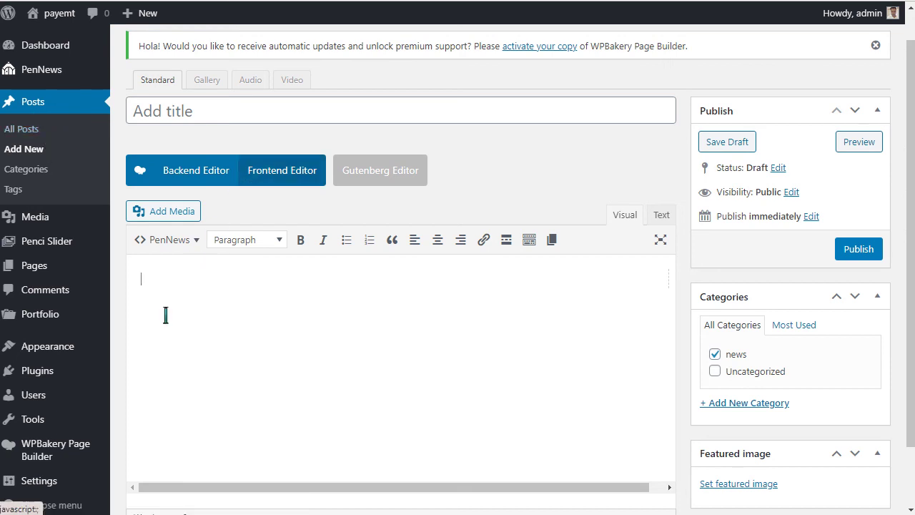
Step: Turn off WPBakery Page Builder for the post type under the Administrator role and save the role settings
{"action": "mouse_move", "coordinate": [56, 464]}
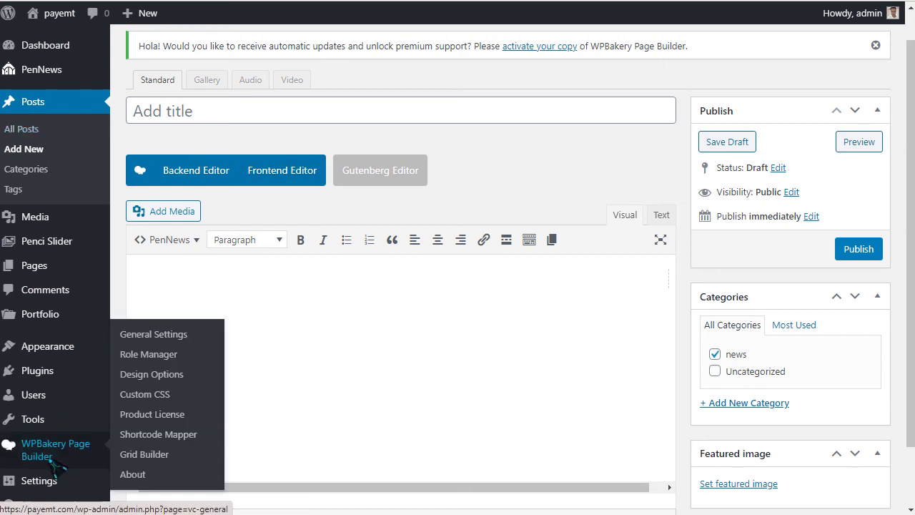
{"action": "left_click", "coordinate": [154, 357]}
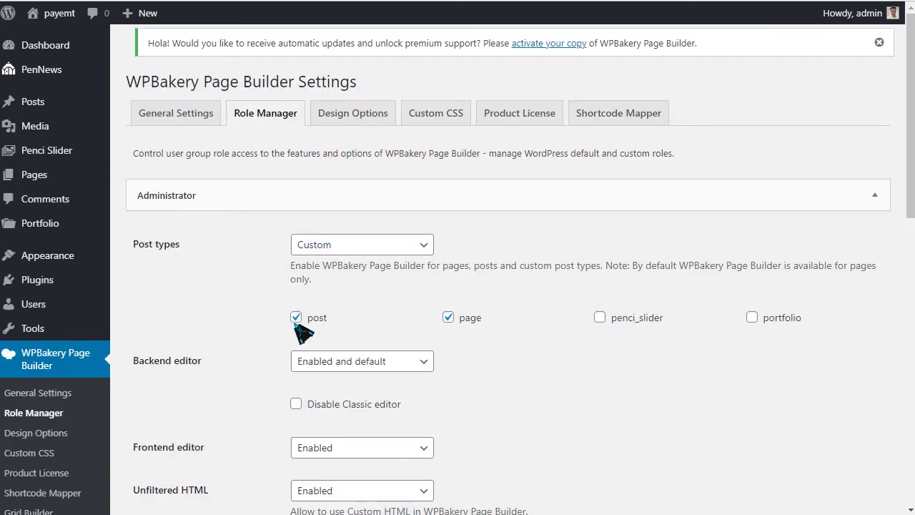
{"action": "scroll", "coordinate": [265, 368], "scroll_direction": "down", "scroll_amount": 9}
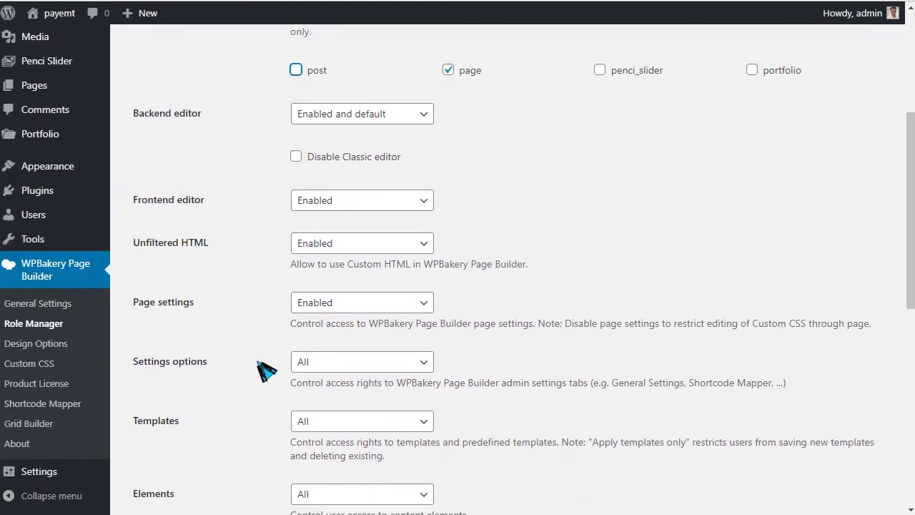
{"action": "scroll", "coordinate": [214, 440], "scroll_direction": "down", "scroll_amount": 3}
{"action": "left_click", "coordinate": [187, 470]}
{"action": "scroll", "coordinate": [207, 312], "scroll_direction": "up", "scroll_amount": 3}
{"action": "scroll", "coordinate": [50, 256], "scroll_direction": "up", "scroll_amount": 2}
Step: Create a navigation menu named Menu and assign it to the Primary display location
{"action": "mouse_move", "coordinate": [72, 72]}
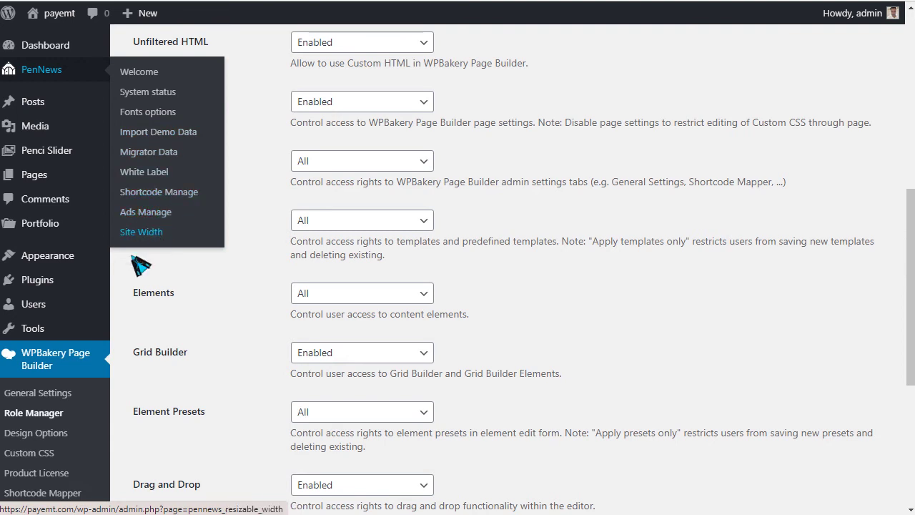
{"action": "mouse_move", "coordinate": [72, 270]}
{"action": "left_click", "coordinate": [143, 322]}
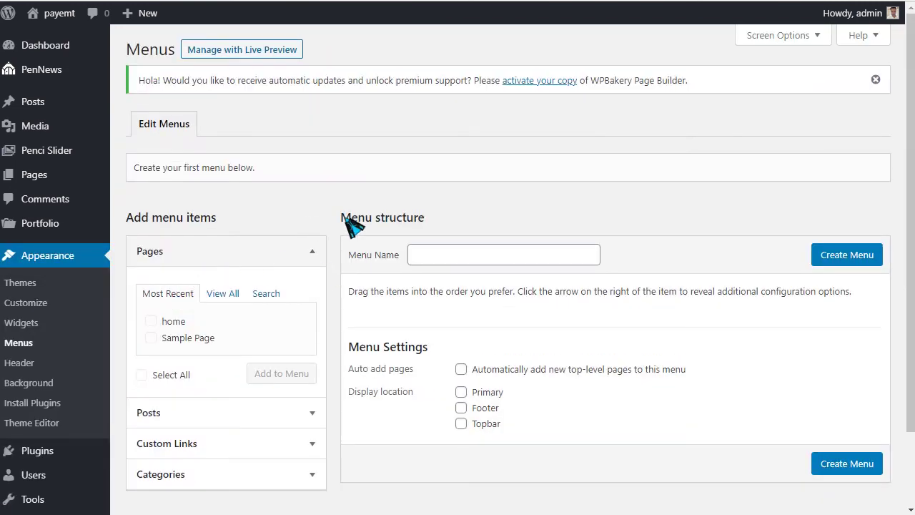
{"action": "left_click_drag", "start_coordinate": [349, 255], "coordinate": [439, 257]}
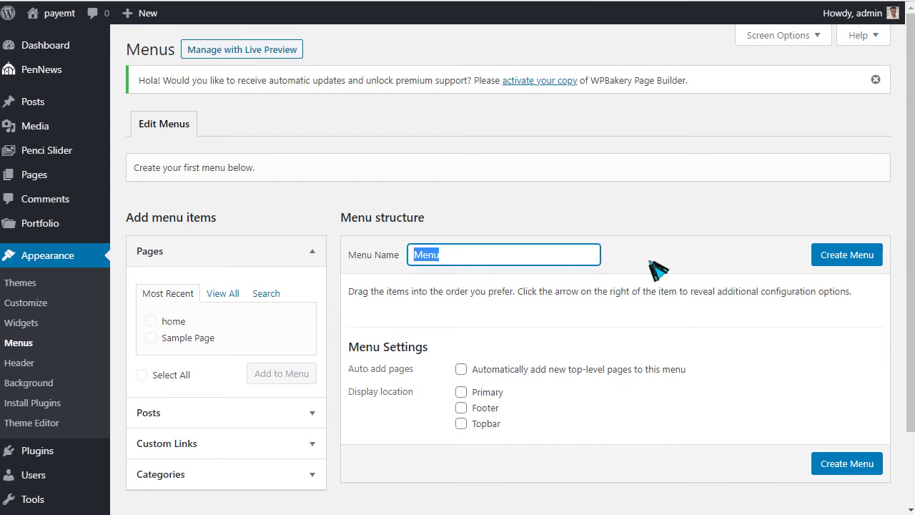
{"action": "left_click", "coordinate": [462, 392]}
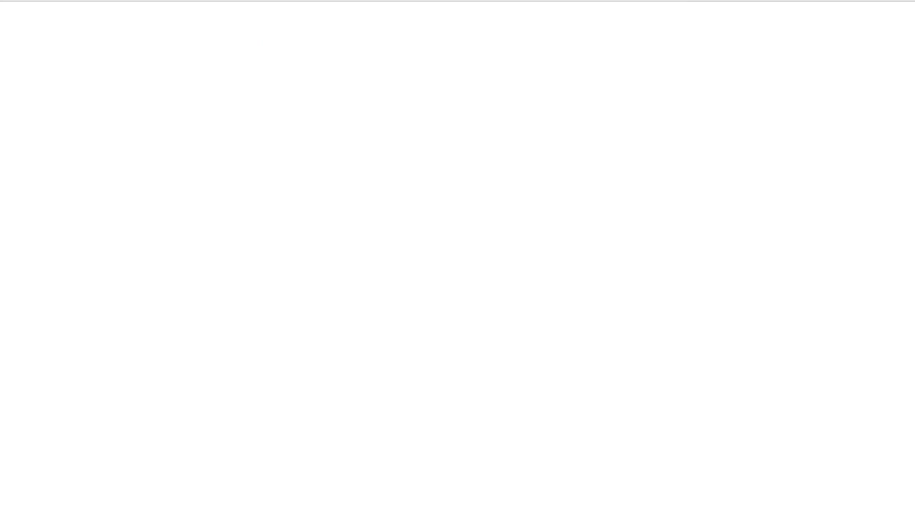
Step: Add the home page to the menu structure
{"action": "scroll", "coordinate": [429, 308], "scroll_direction": "down", "scroll_amount": 2}
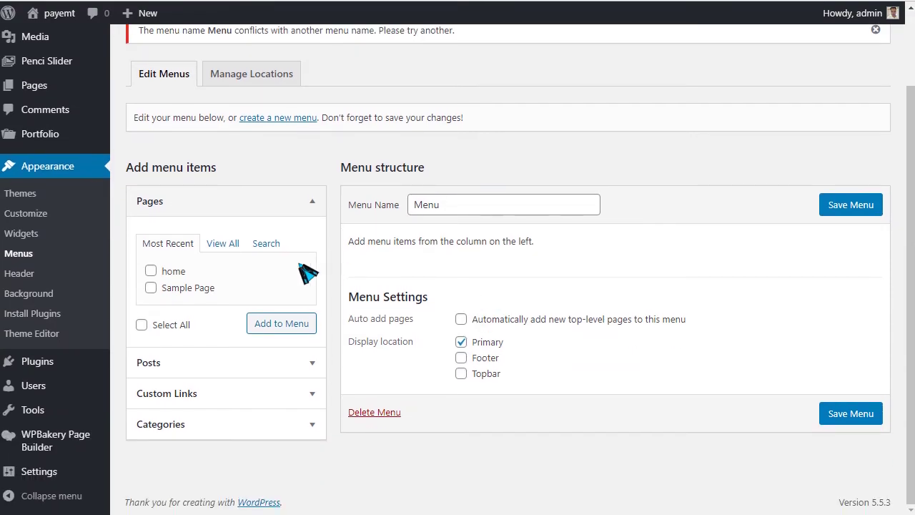
{"action": "left_click", "coordinate": [151, 272]}
{"action": "left_click", "coordinate": [290, 323]}
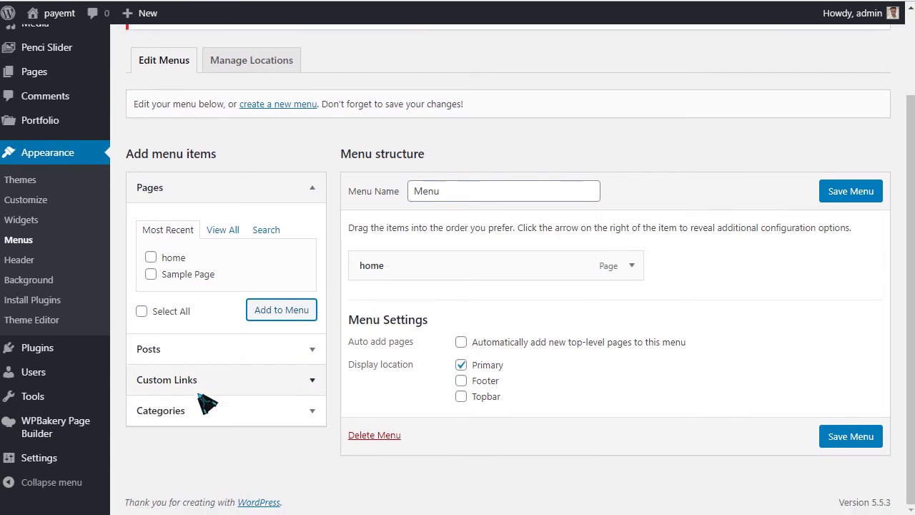
Step: Add the news and Uncategorized categories to the menu and save it
{"action": "left_click", "coordinate": [205, 409]}
{"action": "left_click", "coordinate": [223, 323]}
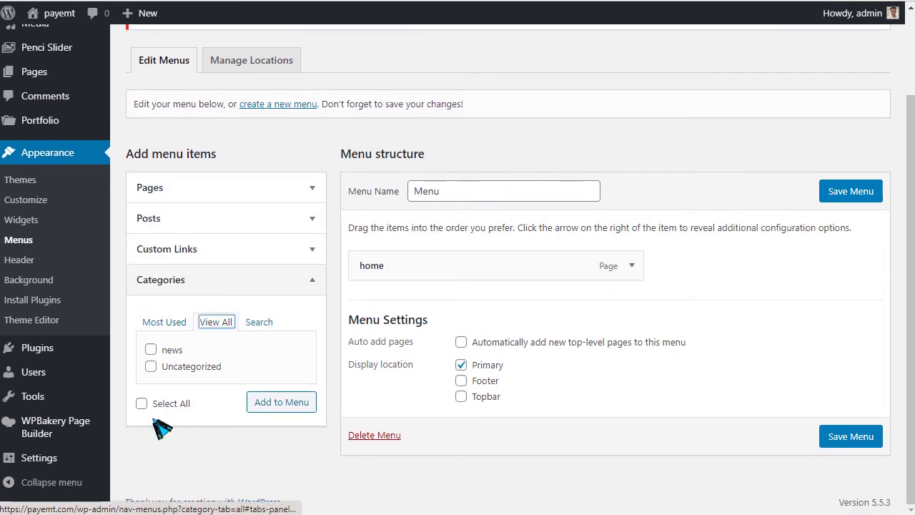
{"action": "left_click", "coordinate": [142, 403]}
{"action": "left_click", "coordinate": [283, 403]}
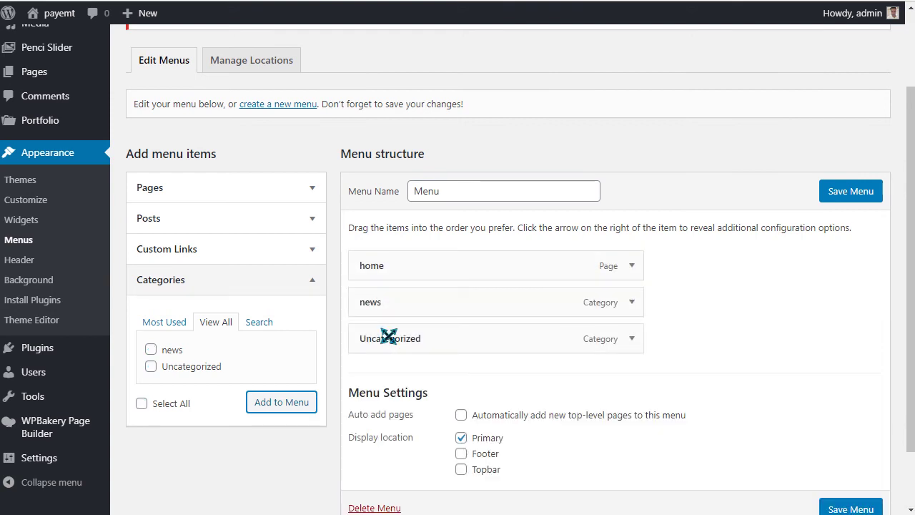
{"action": "scroll", "coordinate": [648, 383], "scroll_direction": "down", "scroll_amount": 1}
{"action": "left_click", "coordinate": [862, 436]}
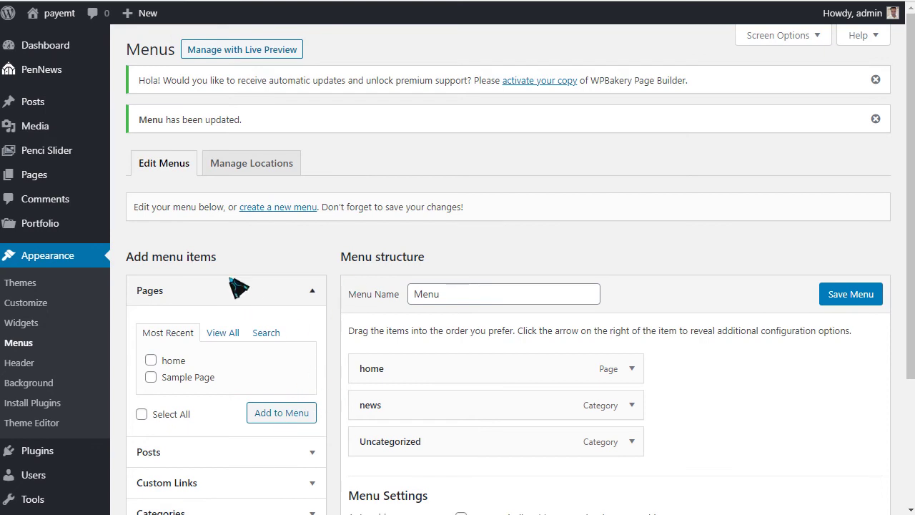
Step: Open the home page from the list of all pages for editing
{"action": "mouse_move", "coordinate": [63, 159]}
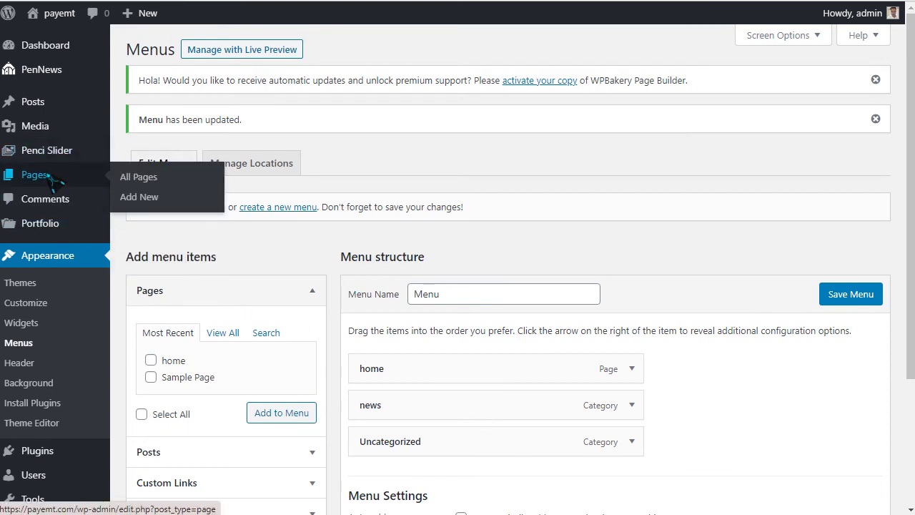
{"action": "mouse_move", "coordinate": [57, 106]}
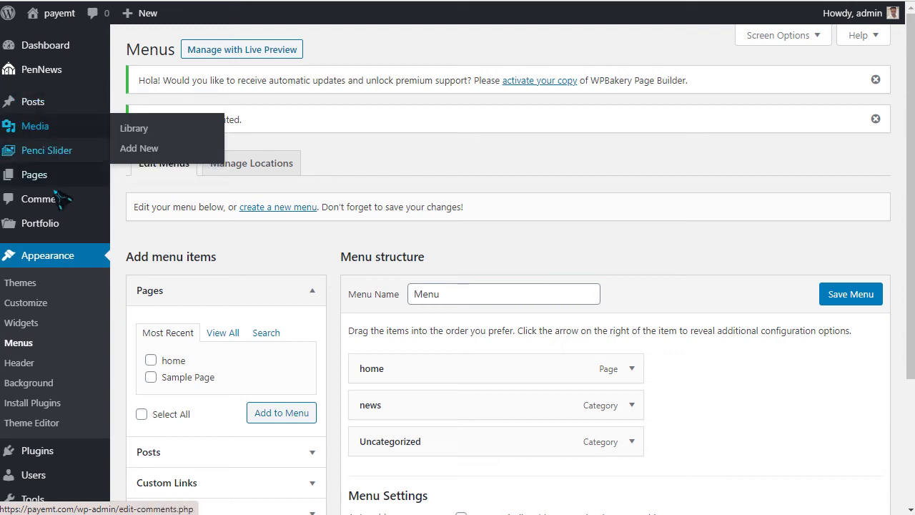
{"action": "mouse_move", "coordinate": [43, 176]}
{"action": "left_click", "coordinate": [153, 184]}
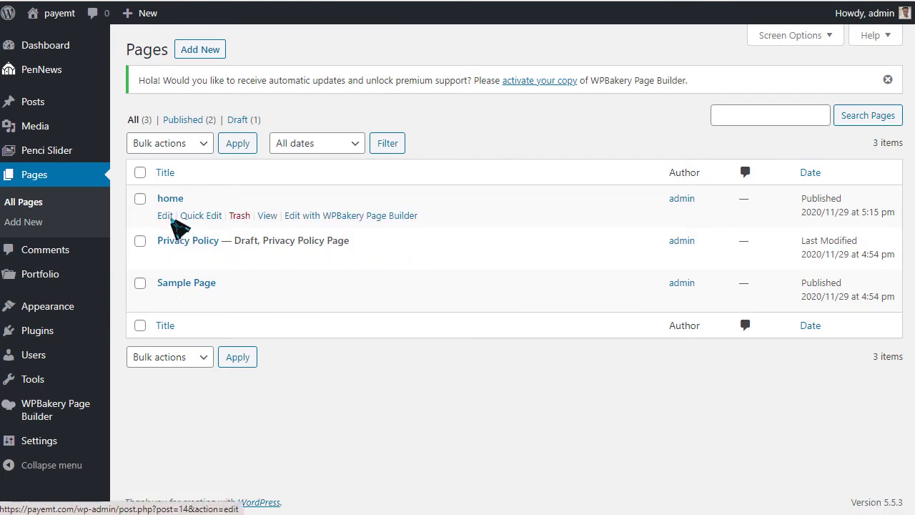
{"action": "left_click", "coordinate": [166, 217]}
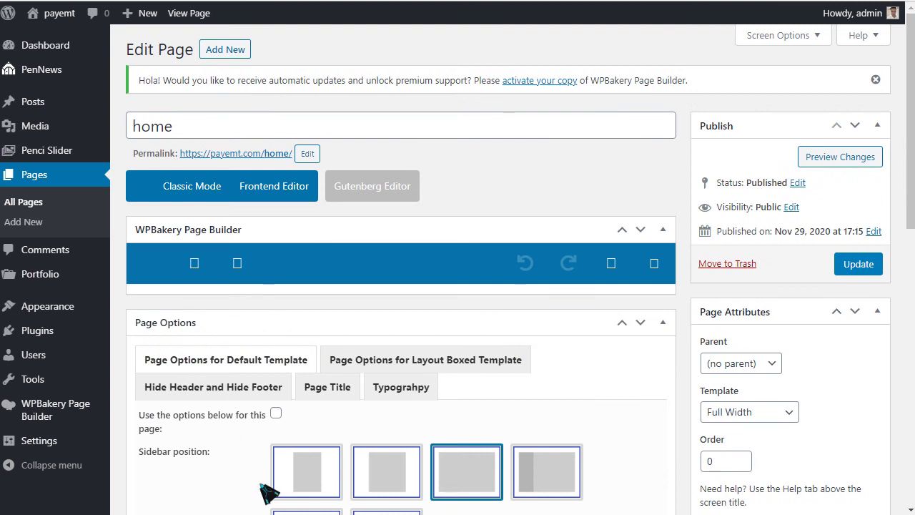
Step: Open the Featured Slider's settings, look through the available slider styles and close them without changes
{"action": "scroll", "coordinate": [256, 367], "scroll_direction": "down", "scroll_amount": 2}
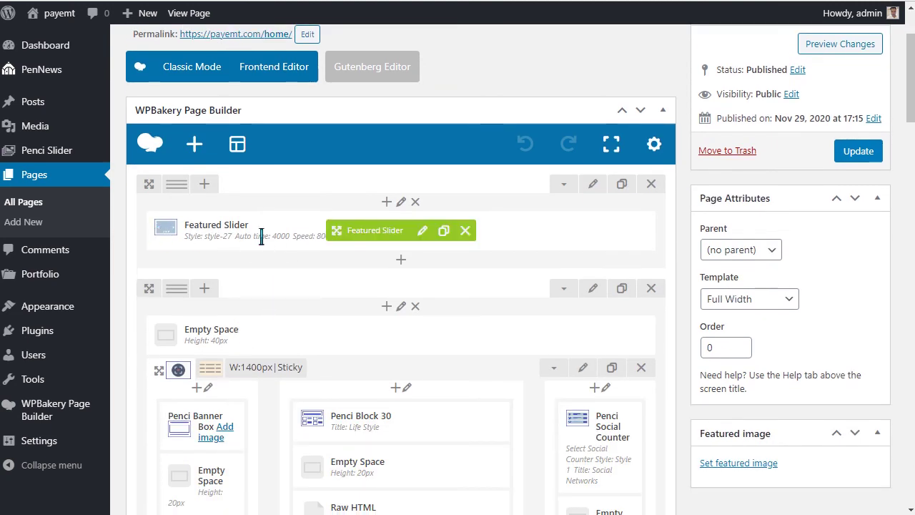
{"action": "left_click", "coordinate": [423, 231]}
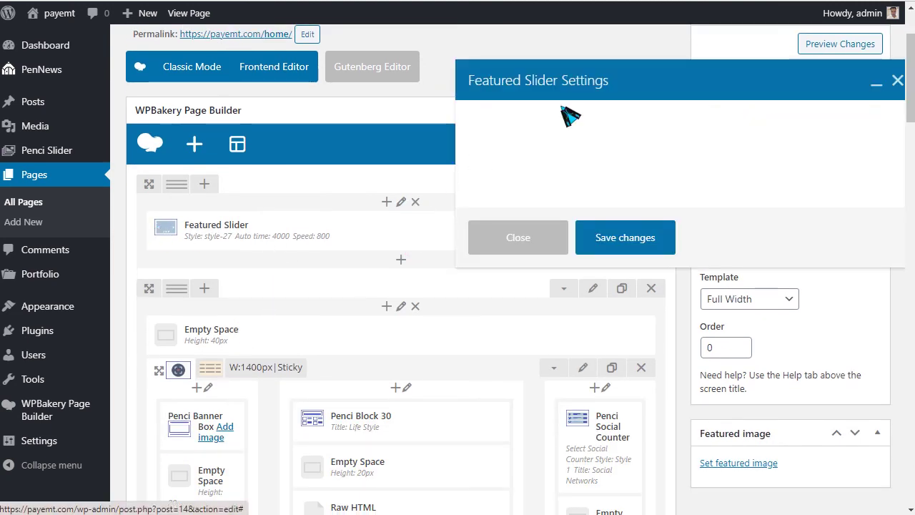
{"action": "left_click_drag", "start_coordinate": [665, 84], "coordinate": [356, 105]}
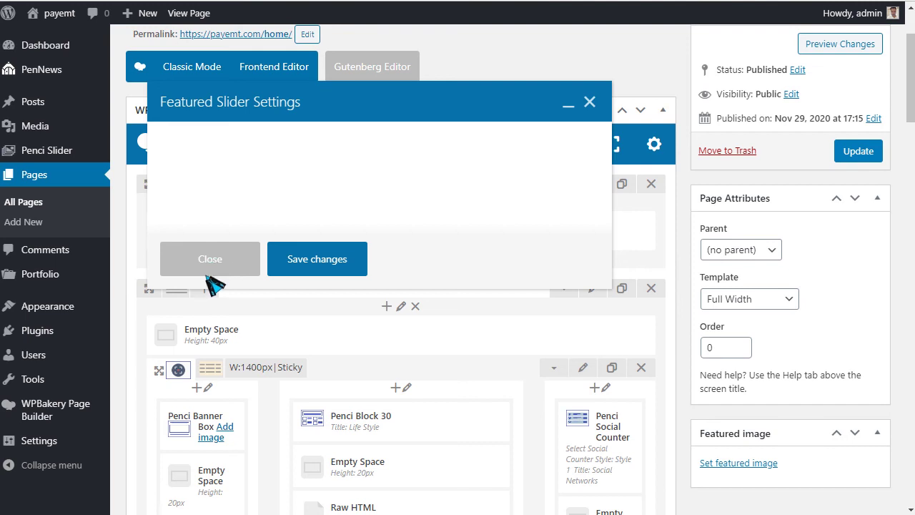
{"action": "scroll", "coordinate": [297, 193], "scroll_direction": "down", "scroll_amount": 2}
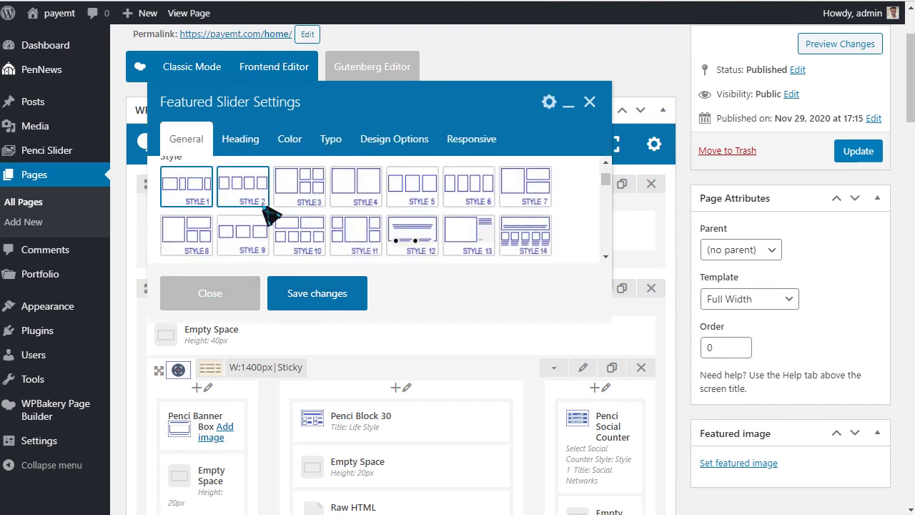
{"action": "scroll", "coordinate": [470, 188], "scroll_direction": "down", "scroll_amount": 2}
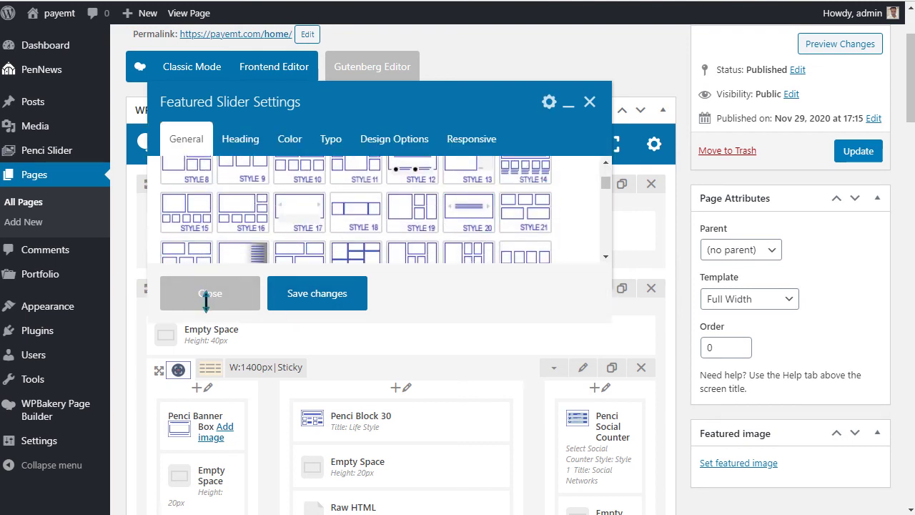
{"action": "left_click", "coordinate": [590, 102]}
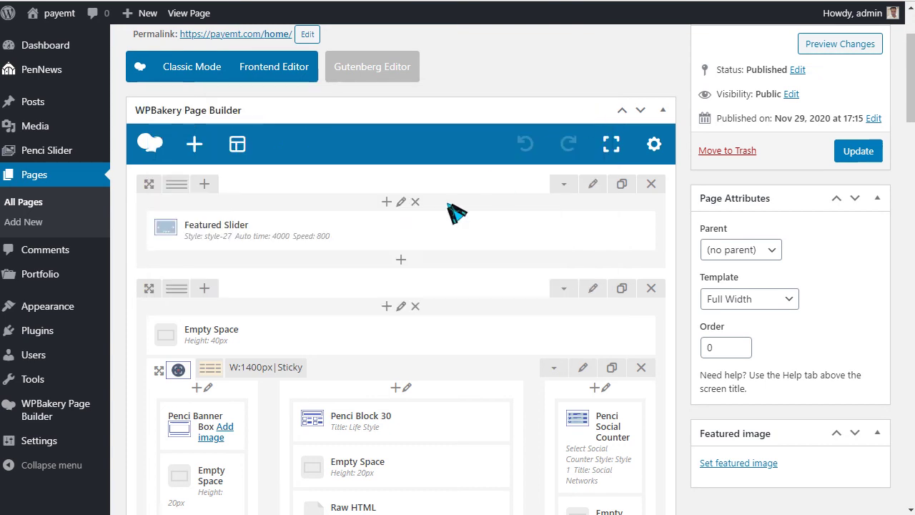
Step: Open the settings of the Fashion Penci Block 11 and check its block title style options
{"action": "scroll", "coordinate": [453, 211], "scroll_direction": "down", "scroll_amount": 4}
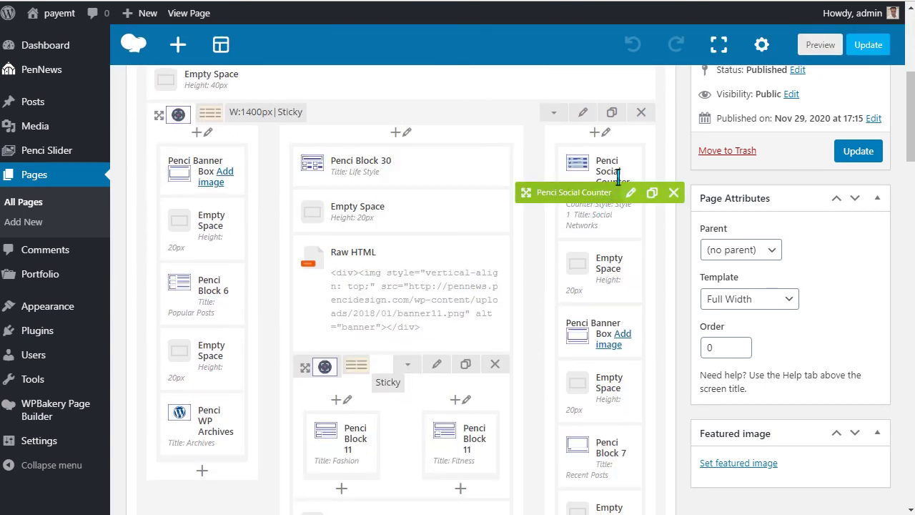
{"action": "scroll", "coordinate": [308, 342], "scroll_direction": "down", "scroll_amount": 2}
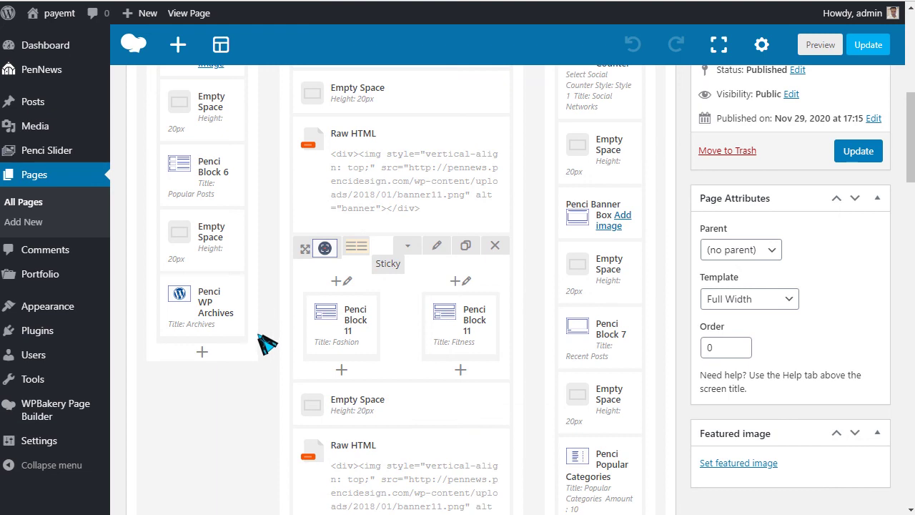
{"action": "left_click", "coordinate": [362, 326]}
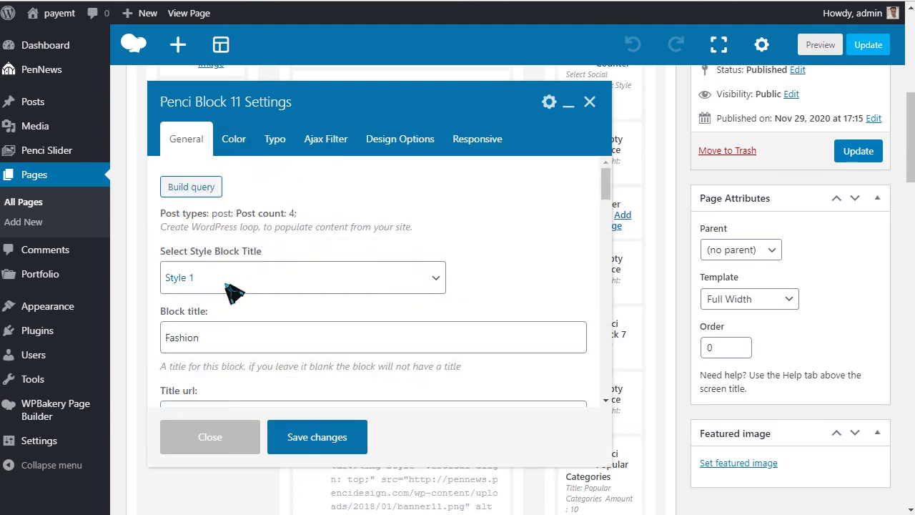
{"action": "left_click", "coordinate": [249, 280]}
{"action": "left_click", "coordinate": [236, 285]}
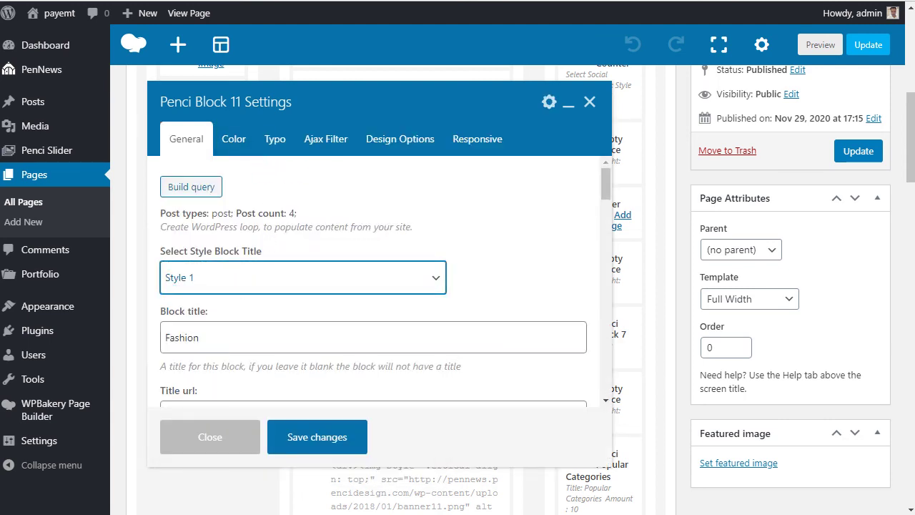
{"action": "left_click", "coordinate": [212, 281]}
{"action": "left_click", "coordinate": [212, 281]}
Step: Check the block title and title URL fields of the Fashion block
{"action": "scroll", "coordinate": [254, 310], "scroll_direction": "down", "scroll_amount": 1}
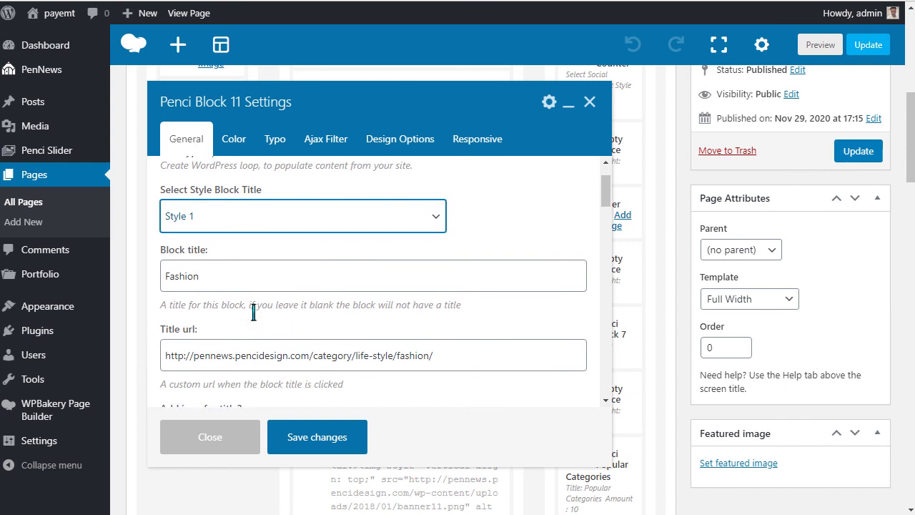
{"action": "left_click", "coordinate": [231, 271]}
{"action": "scroll", "coordinate": [243, 275], "scroll_direction": "down", "scroll_amount": 2}
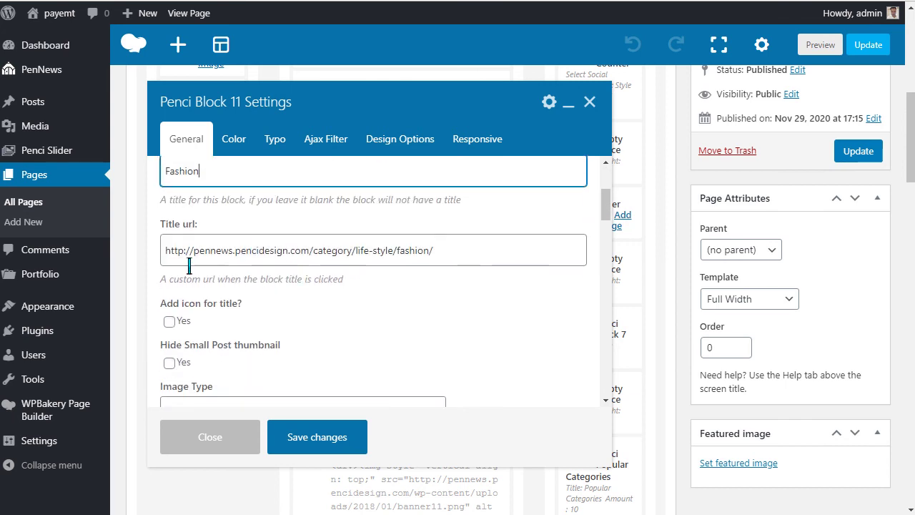
{"action": "left_click_drag", "start_coordinate": [184, 255], "coordinate": [442, 262]}
{"action": "scroll", "coordinate": [281, 261], "scroll_direction": "up", "scroll_amount": 1}
{"action": "left_click", "coordinate": [220, 227]}
{"action": "double_click", "coordinate": [220, 228]}
{"action": "left_click", "coordinate": [356, 308]}
Step: Examine the Fashion block's remaining general settings, from image type and sizes through pagination to CSS animation
{"action": "scroll", "coordinate": [361, 315], "scroll_direction": "down", "scroll_amount": 4}
{"action": "scroll", "coordinate": [315, 292], "scroll_direction": "up", "scroll_amount": 1}
{"action": "scroll", "coordinate": [251, 289], "scroll_direction": "down", "scroll_amount": 2}
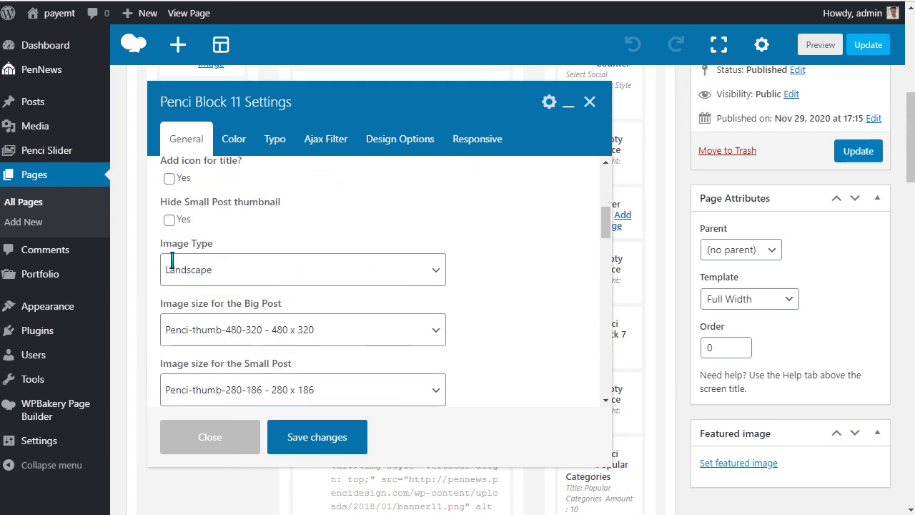
{"action": "scroll", "coordinate": [314, 275], "scroll_direction": "down", "scroll_amount": 3}
{"action": "scroll", "coordinate": [266, 345], "scroll_direction": "down", "scroll_amount": 15}
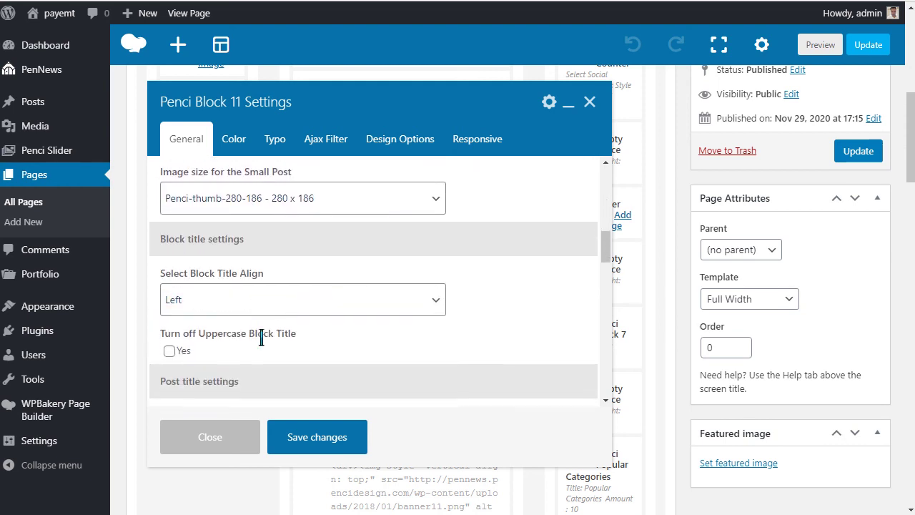
{"action": "scroll", "coordinate": [278, 281], "scroll_direction": "down", "scroll_amount": 15}
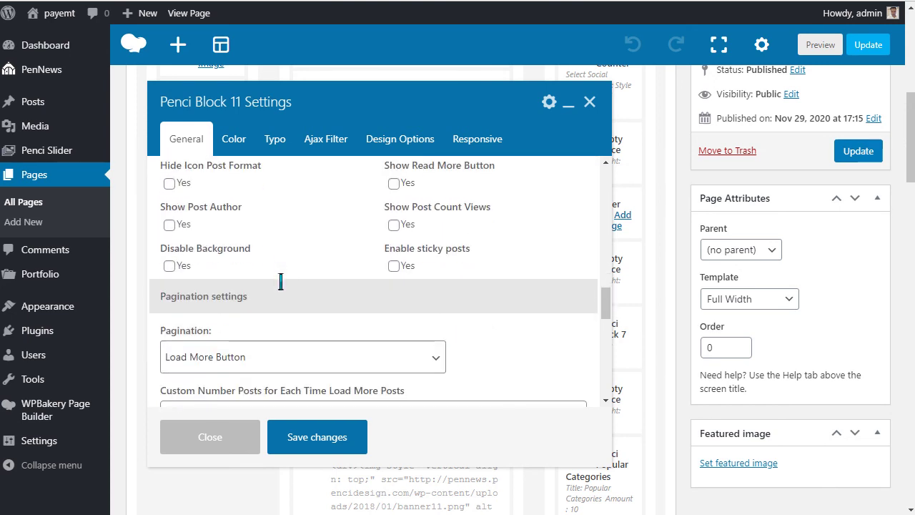
{"action": "scroll", "coordinate": [287, 284], "scroll_direction": "down", "scroll_amount": 5}
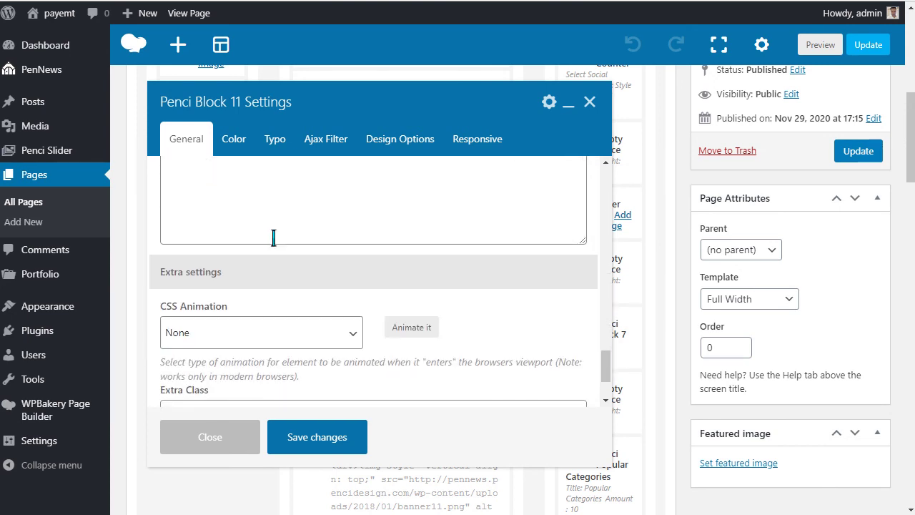
{"action": "scroll", "coordinate": [252, 286], "scroll_direction": "down", "scroll_amount": 3}
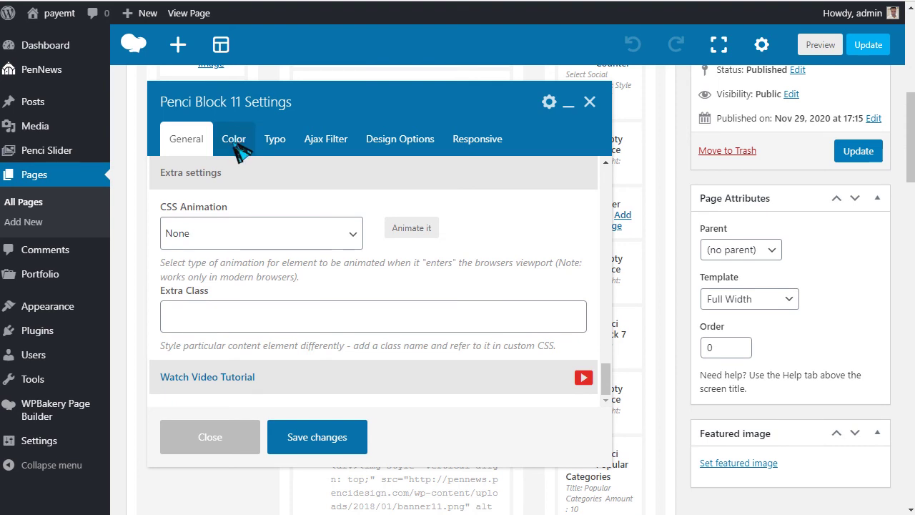
Step: Look over the Fashion block's color settings and its block title font family and other typography options
{"action": "left_click", "coordinate": [238, 145]}
{"action": "scroll", "coordinate": [354, 315], "scroll_direction": "down", "scroll_amount": 3}
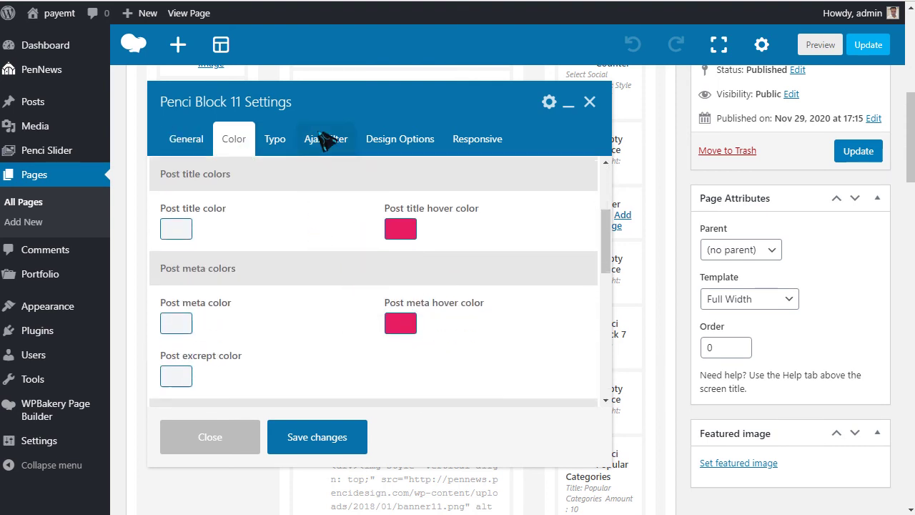
{"action": "left_click", "coordinate": [276, 147]}
{"action": "left_click", "coordinate": [259, 292]}
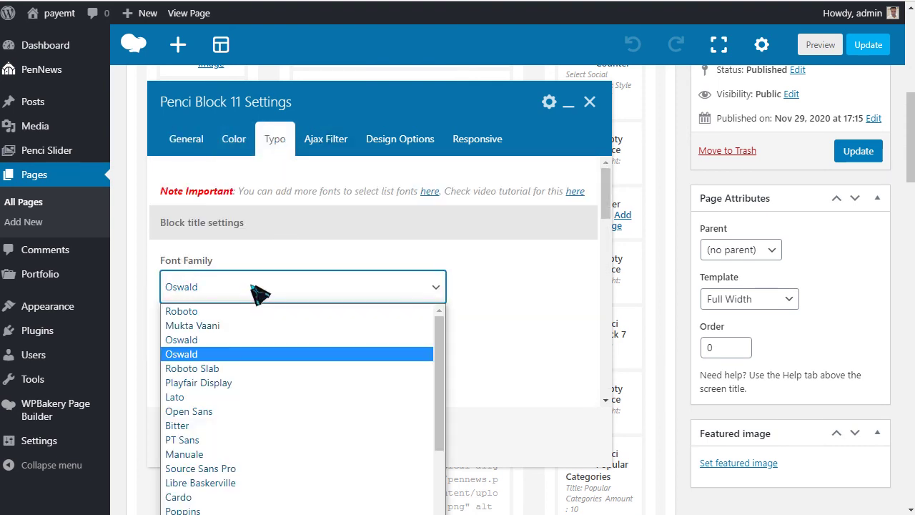
{"action": "left_click", "coordinate": [259, 292]}
{"action": "scroll", "coordinate": [293, 272], "scroll_direction": "down", "scroll_amount": 4}
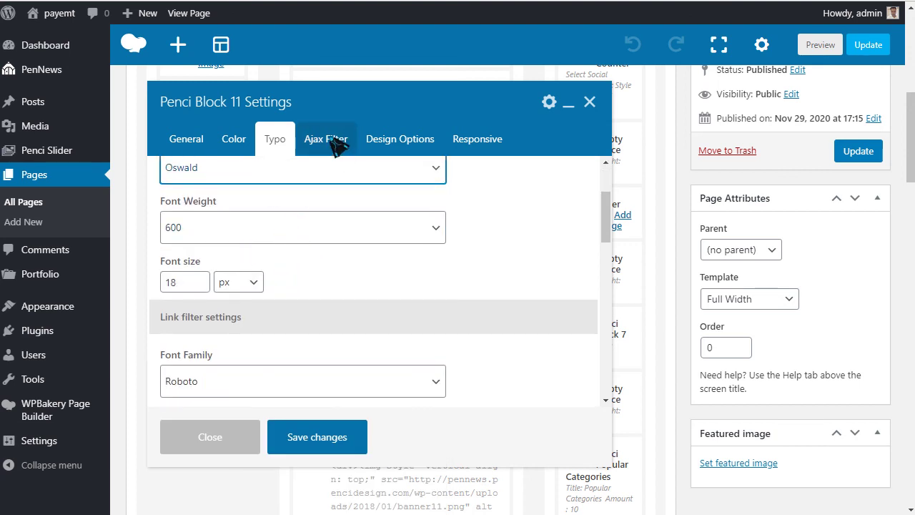
Step: Set the Fashion block's ajax dropdown filter type to Filter by categories and go through the remaining ajax filter fields
{"action": "left_click", "coordinate": [328, 142]}
{"action": "left_click", "coordinate": [254, 208]}
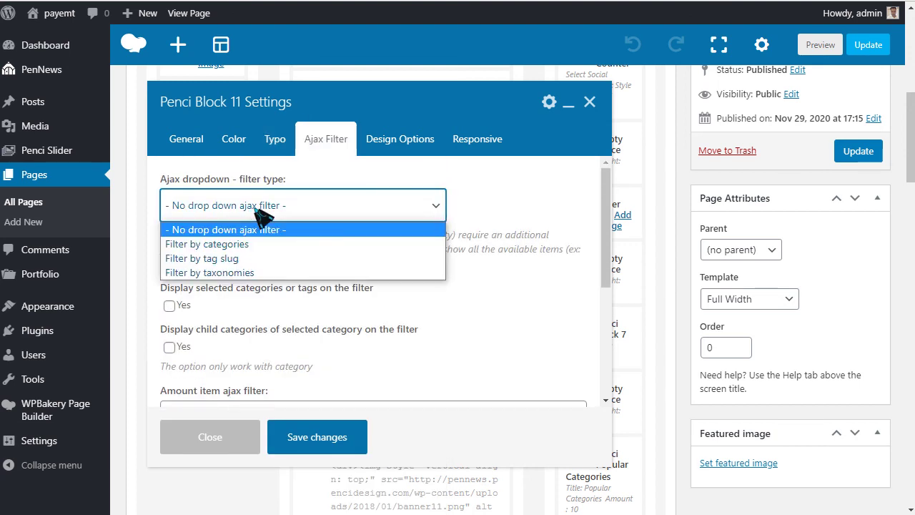
{"action": "left_click", "coordinate": [240, 245]}
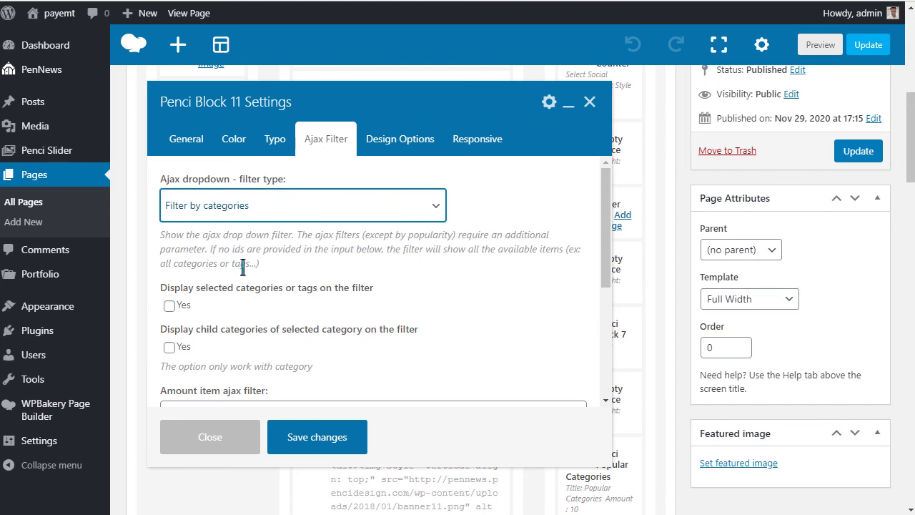
{"action": "scroll", "coordinate": [243, 267], "scroll_direction": "down", "scroll_amount": 2}
{"action": "scroll", "coordinate": [242, 300], "scroll_direction": "up", "scroll_amount": 1}
{"action": "scroll", "coordinate": [245, 290], "scroll_direction": "down", "scroll_amount": 3}
{"action": "left_click", "coordinate": [251, 272]}
{"action": "scroll", "coordinate": [258, 275], "scroll_direction": "down", "scroll_amount": 2}
{"action": "left_click", "coordinate": [264, 264]}
{"action": "left_click", "coordinate": [270, 346]}
{"action": "scroll", "coordinate": [278, 296], "scroll_direction": "up", "scroll_amount": 3}
{"action": "scroll", "coordinate": [277, 300], "scroll_direction": "up", "scroll_amount": 1}
Step: Keep Filter by categories as the filter type and enable displaying selected categories or tags and child categories on the filter
{"action": "left_click", "coordinate": [240, 206]}
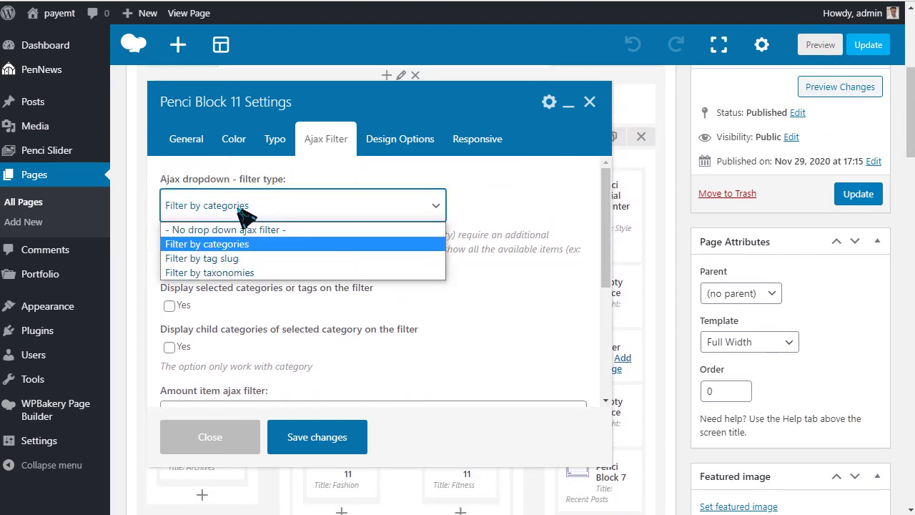
{"action": "left_click", "coordinate": [236, 244]}
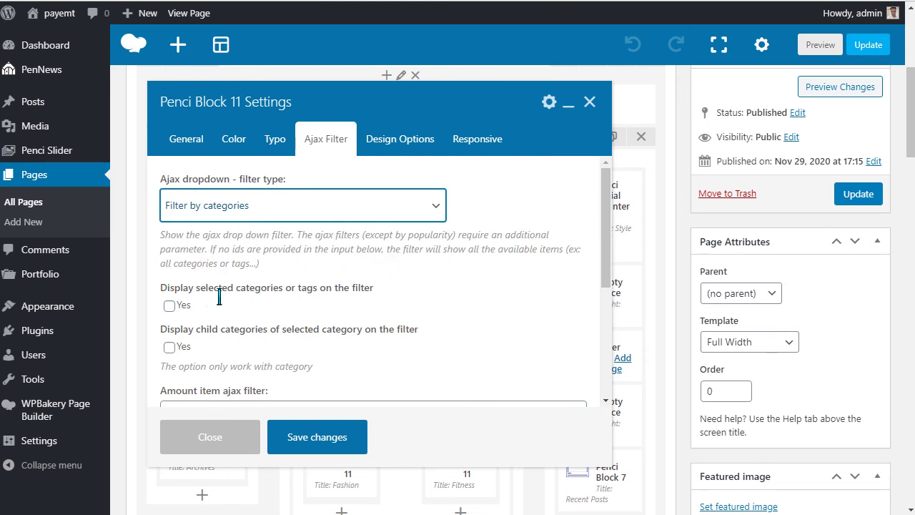
{"action": "left_click", "coordinate": [169, 306]}
{"action": "scroll", "coordinate": [266, 307], "scroll_direction": "down", "scroll_amount": 1}
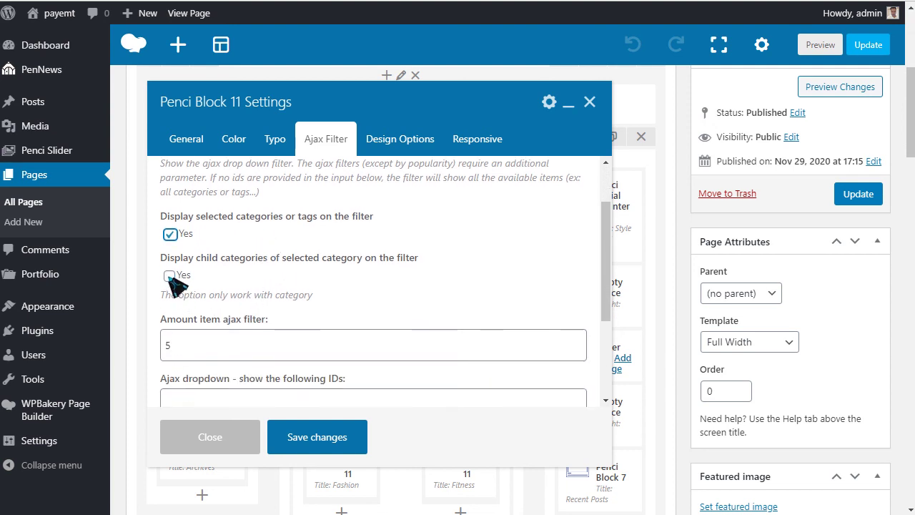
{"action": "left_click", "coordinate": [234, 359]}
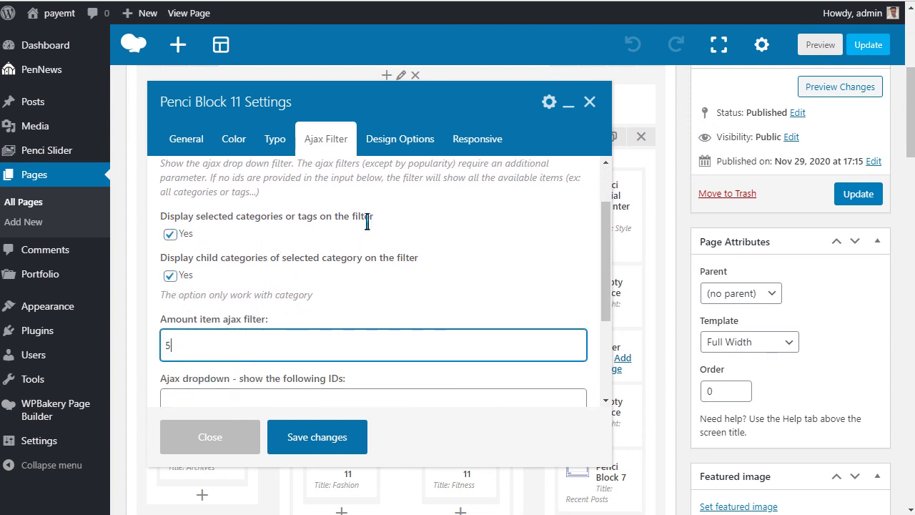
Step: Check the Fashion block's design, responsive and heading color options, and return to its general settings
{"action": "left_click", "coordinate": [400, 141]}
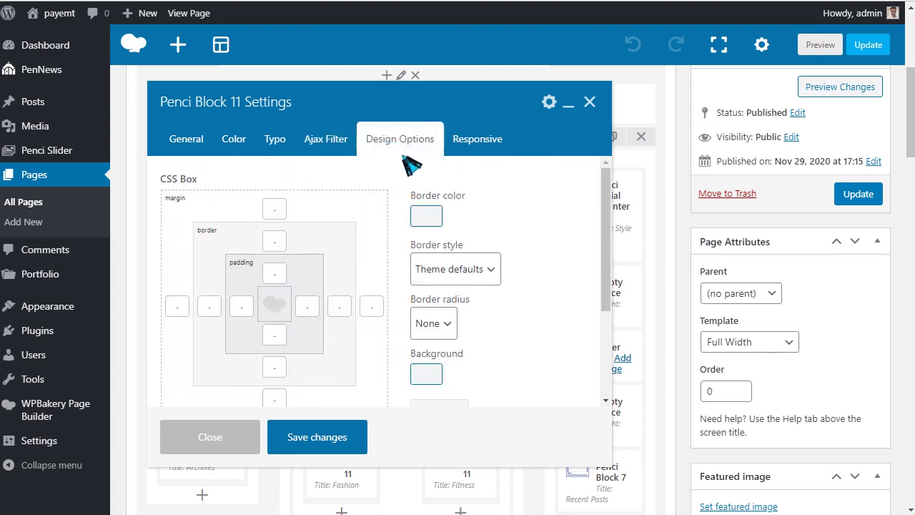
{"action": "left_click", "coordinate": [488, 143]}
{"action": "left_click", "coordinate": [234, 147]}
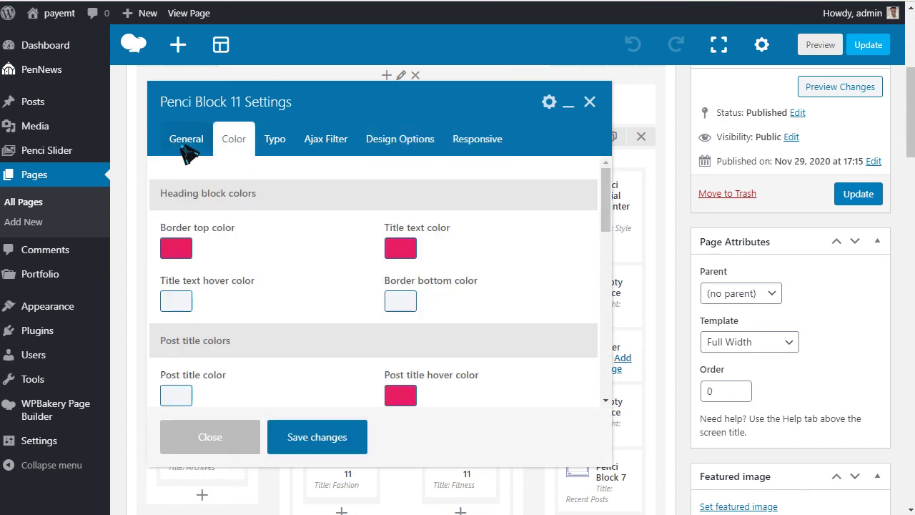
{"action": "left_click", "coordinate": [186, 146]}
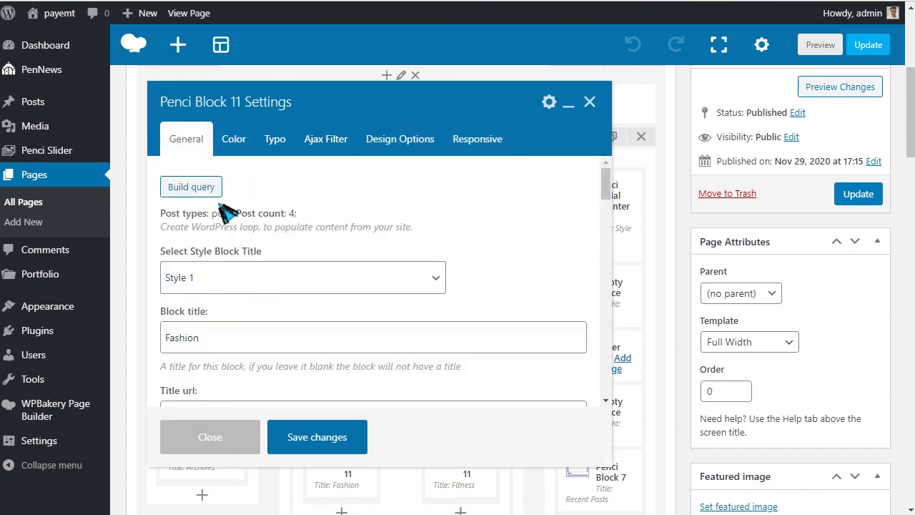
Step: Open the Fashion block's query builder and check the post count and Order by choices, leaving the order blank
{"action": "left_click", "coordinate": [191, 189]}
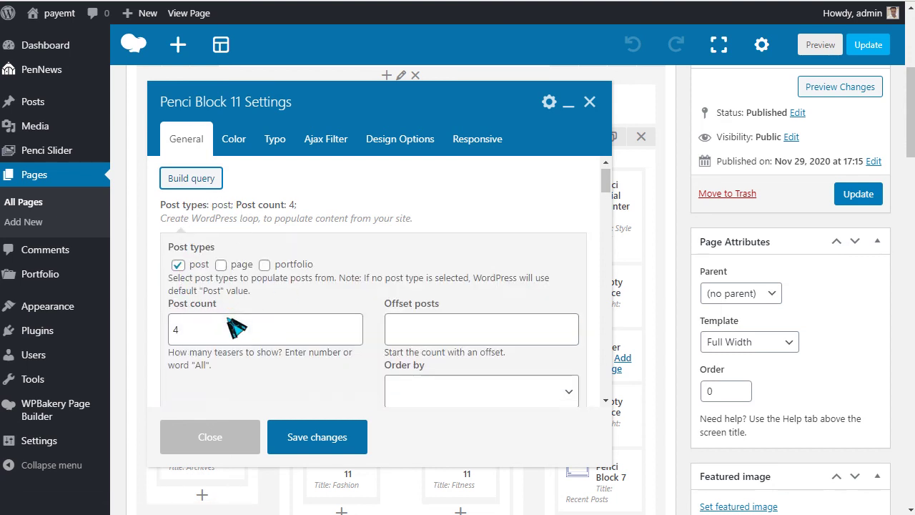
{"action": "scroll", "coordinate": [251, 315], "scroll_direction": "down", "scroll_amount": 2}
{"action": "left_click", "coordinate": [474, 290]}
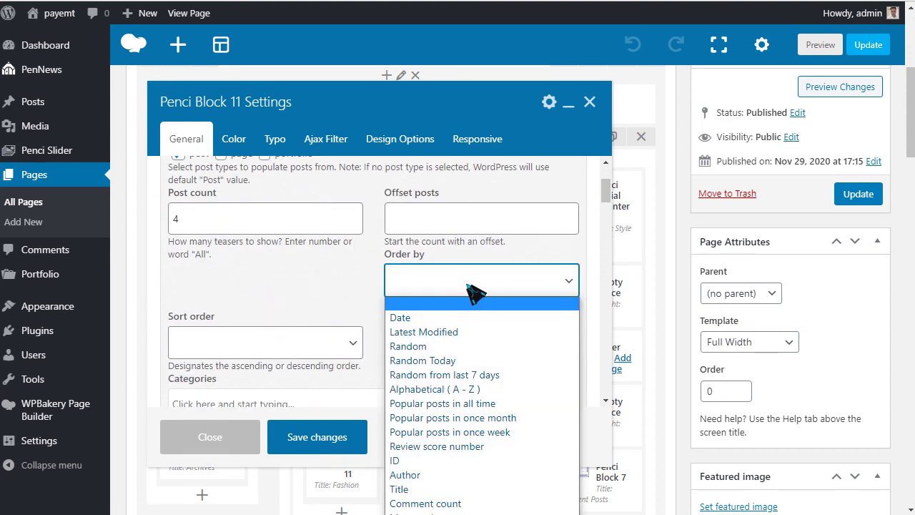
{"action": "left_click", "coordinate": [414, 295]}
Step: Try Ascending as the sort order of the Fashion block's query, and switch it to Descending
{"action": "scroll", "coordinate": [250, 303], "scroll_direction": "down", "scroll_amount": 1}
{"action": "left_click", "coordinate": [265, 279]}
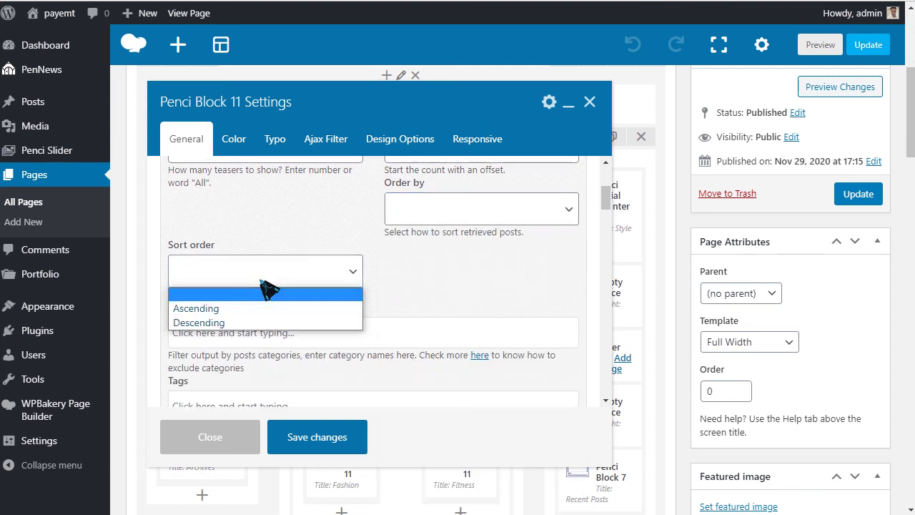
{"action": "left_click", "coordinate": [270, 286]}
{"action": "left_click", "coordinate": [272, 280]}
{"action": "left_click", "coordinate": [229, 309]}
{"action": "left_click", "coordinate": [233, 275]}
{"action": "left_click", "coordinate": [210, 323]}
Step: Enter "news" in the query's Categories filter, review the remaining query filters and close the block settings without saving
{"action": "scroll", "coordinate": [298, 267], "scroll_direction": "down", "scroll_amount": 2}
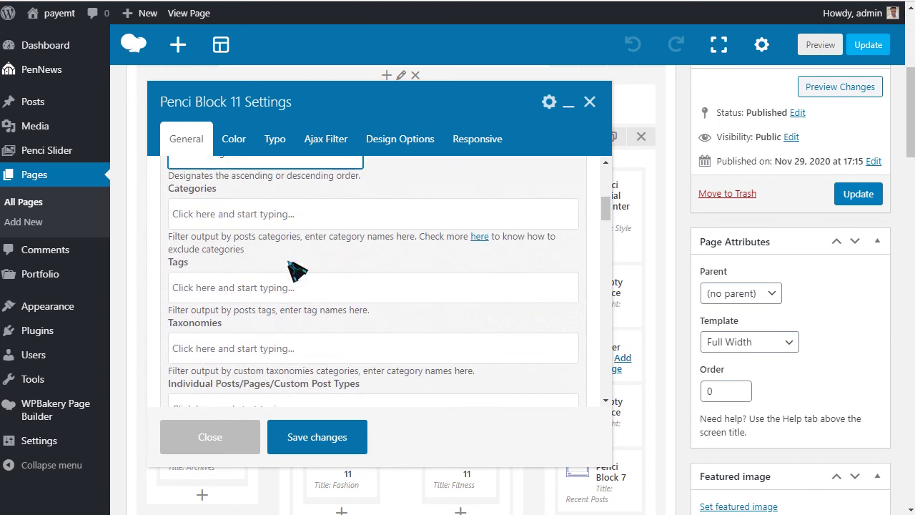
{"action": "left_click", "coordinate": [226, 231]}
{"action": "type", "text": "news"}
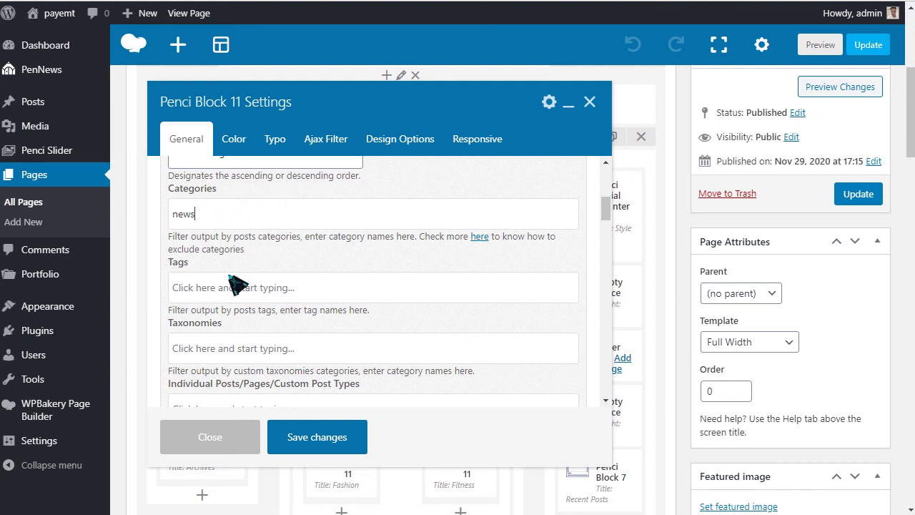
{"action": "scroll", "coordinate": [264, 300], "scroll_direction": "down", "scroll_amount": 3}
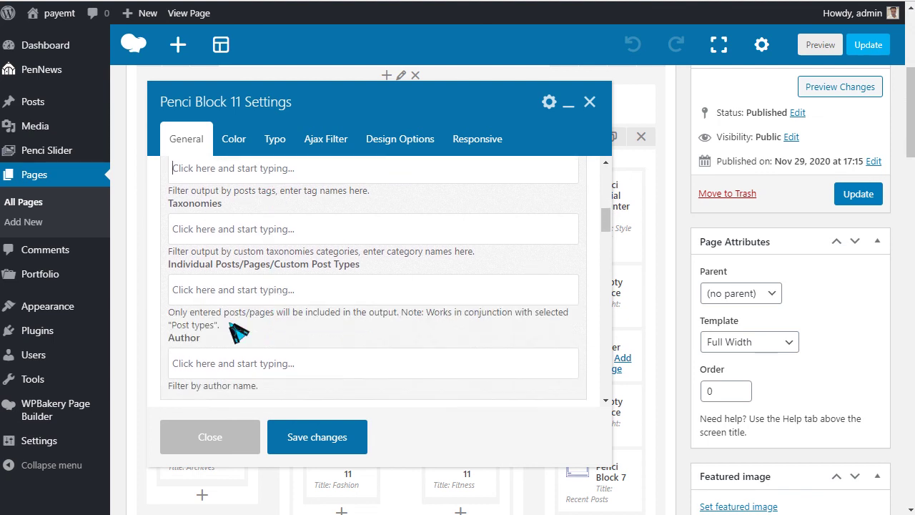
{"action": "scroll", "coordinate": [243, 293], "scroll_direction": "down", "scroll_amount": 3}
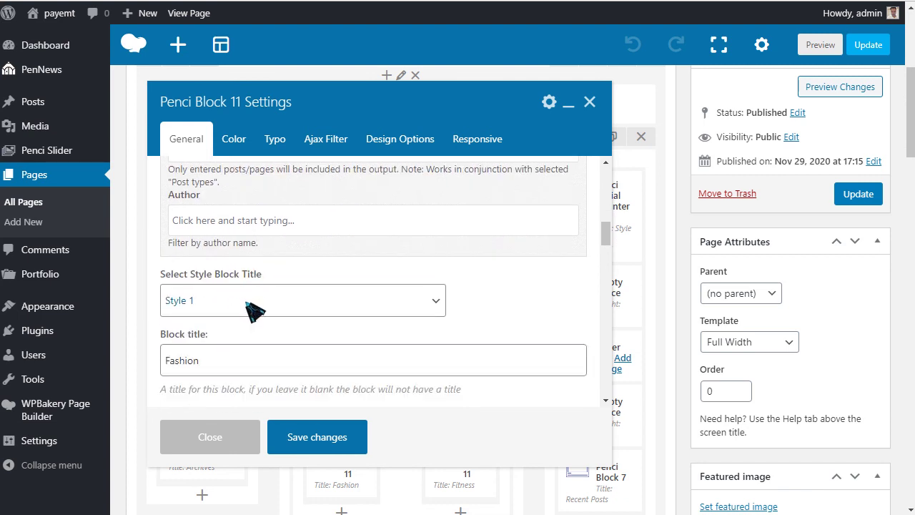
{"action": "left_click", "coordinate": [223, 448]}
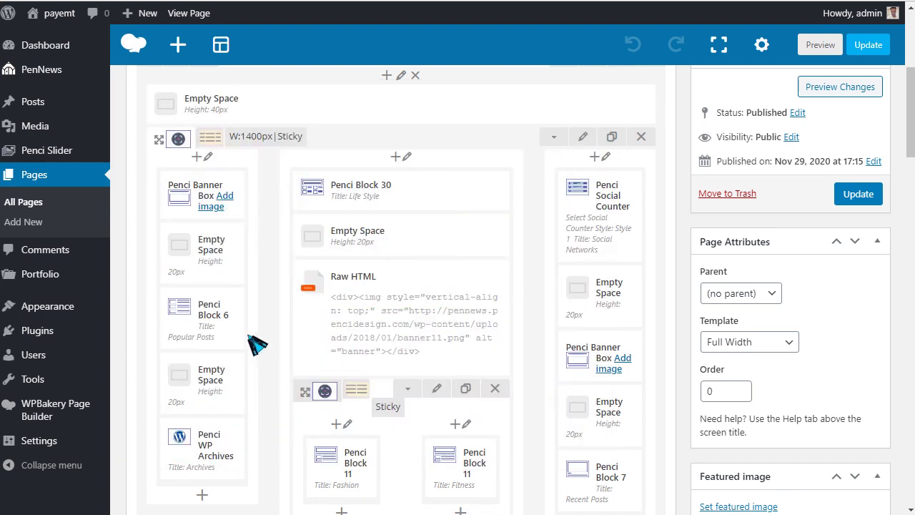
Step: Open PenNews Ads Manage and check the ad code box, the ad title field and the ad's shortcode
{"action": "scroll", "coordinate": [150, 236], "scroll_direction": "up", "scroll_amount": 5}
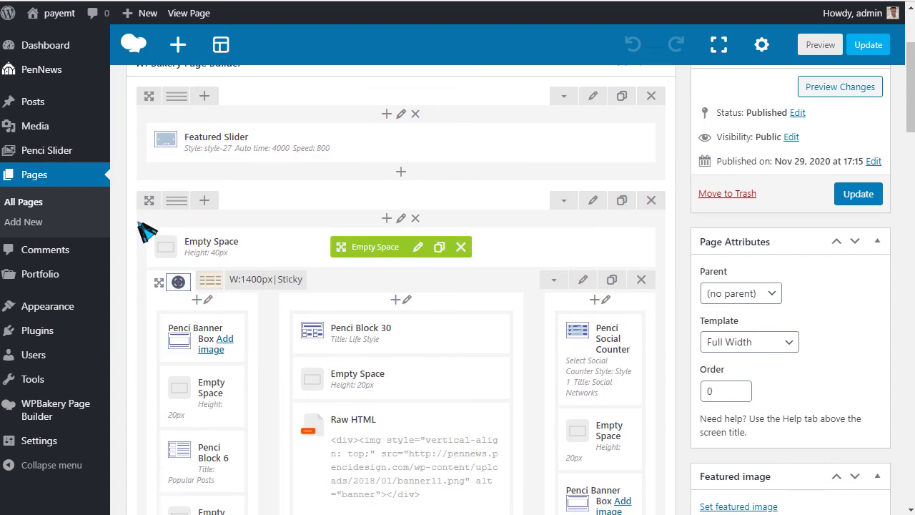
{"action": "mouse_move", "coordinate": [46, 78]}
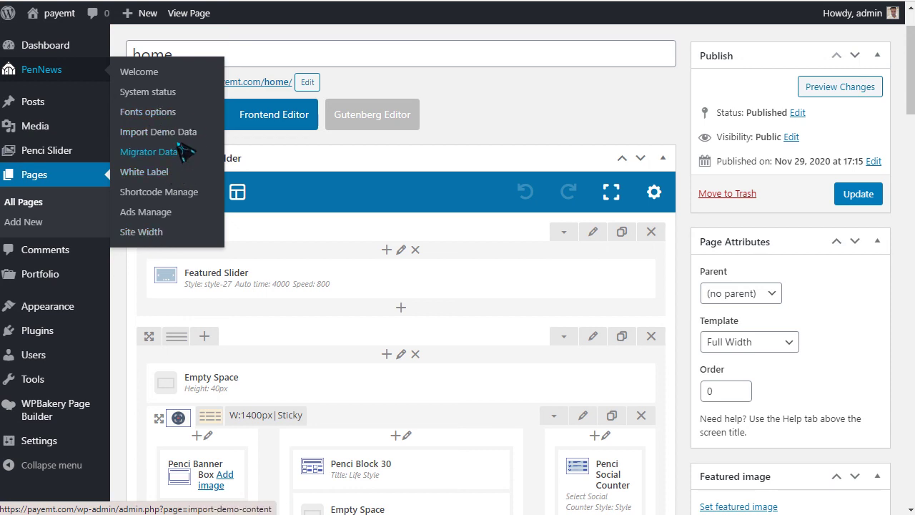
{"action": "left_click", "coordinate": [143, 213]}
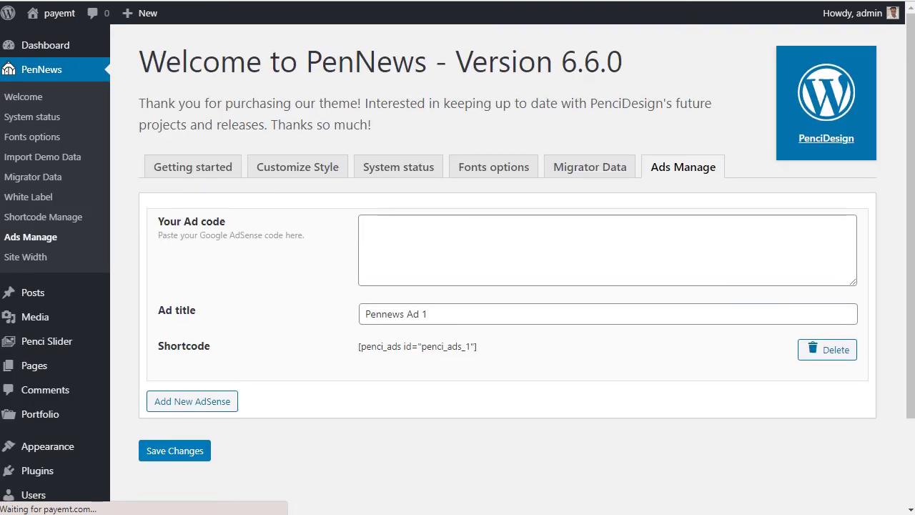
{"action": "left_click", "coordinate": [420, 271]}
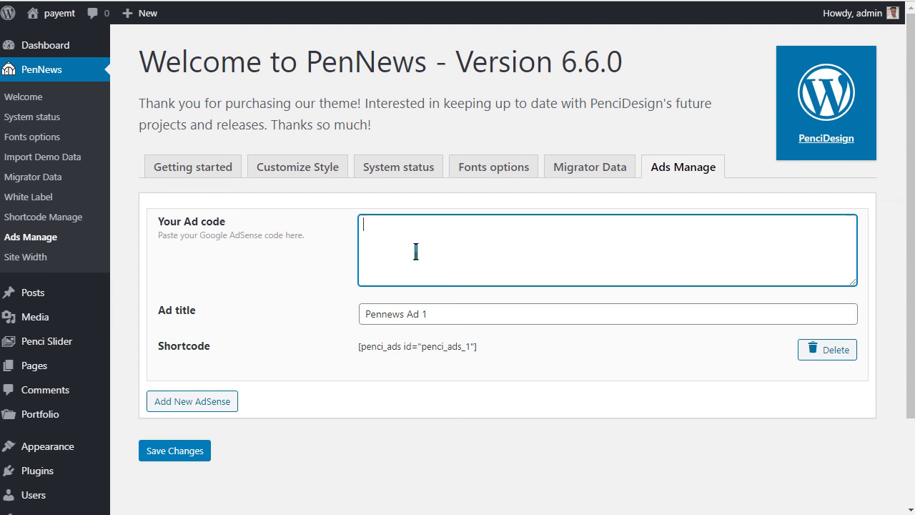
{"action": "left_click", "coordinate": [460, 324]}
{"action": "left_click_drag", "start_coordinate": [360, 348], "coordinate": [491, 353]}
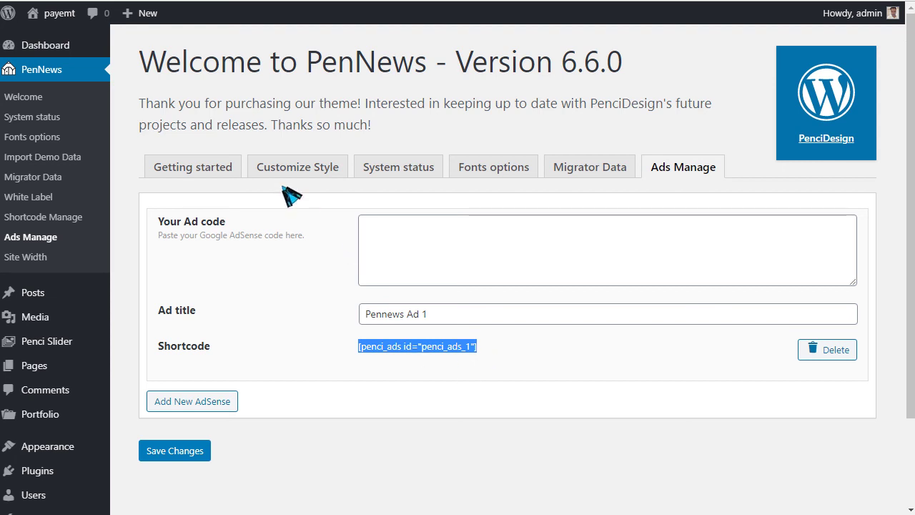
Step: Open the theme customizer through the Customize Style option on the PenNews welcome page
{"action": "left_click", "coordinate": [208, 173]}
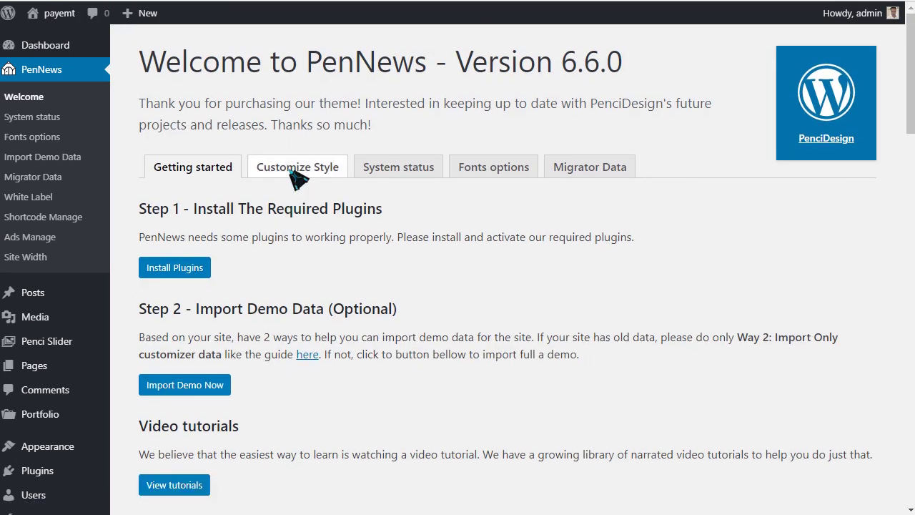
{"action": "left_click", "coordinate": [293, 175]}
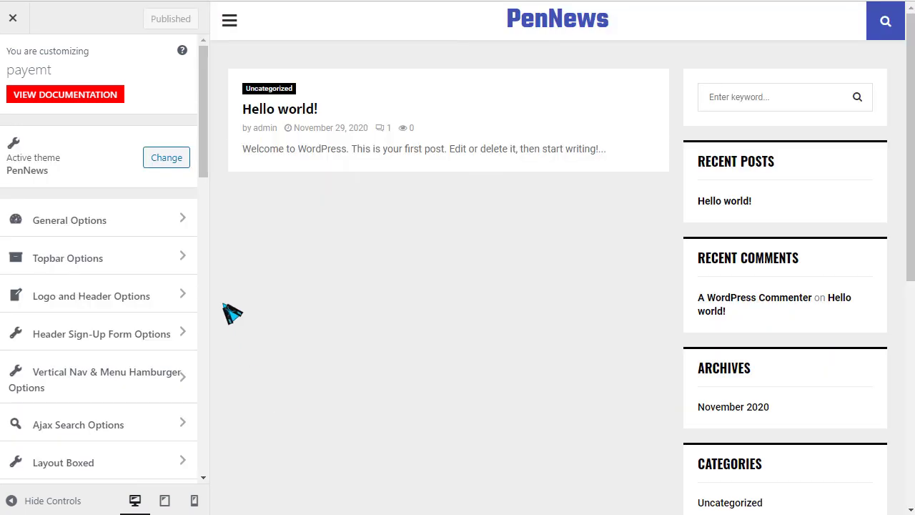
{"action": "scroll", "coordinate": [500, 216], "scroll_direction": "down", "scroll_amount": 2}
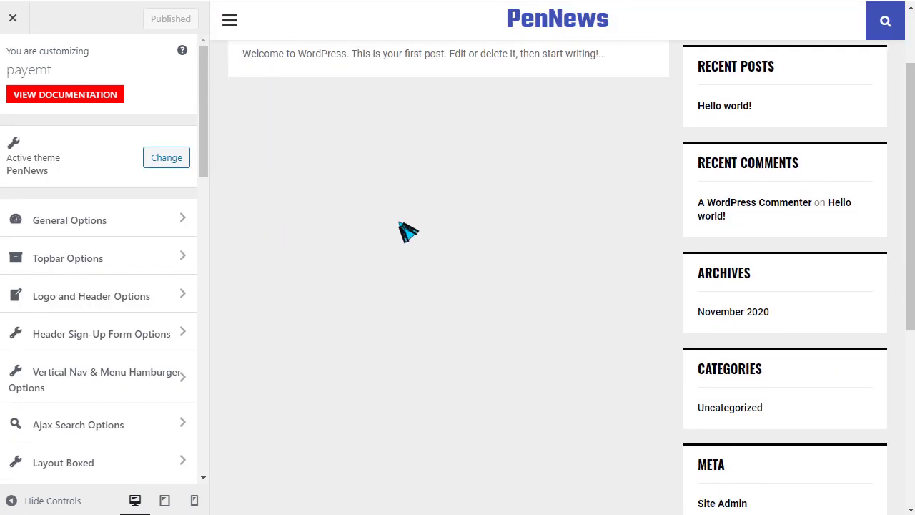
Step: Look through the customizer's General Options, from site icon and logo URL to background and typography, and return to the main list
{"action": "left_click", "coordinate": [100, 229]}
{"action": "scroll", "coordinate": [142, 242], "scroll_direction": "down", "scroll_amount": 2}
{"action": "scroll", "coordinate": [142, 242], "scroll_direction": "down", "scroll_amount": 1}
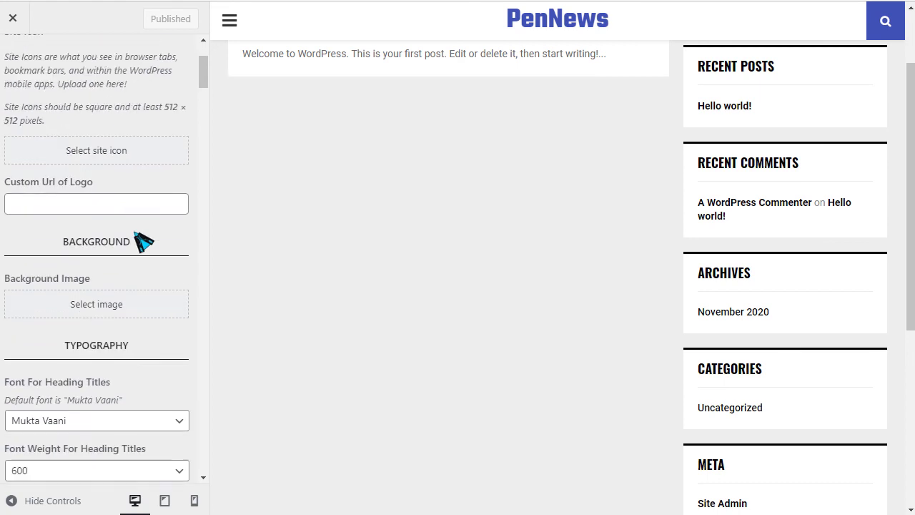
{"action": "left_click", "coordinate": [68, 211]}
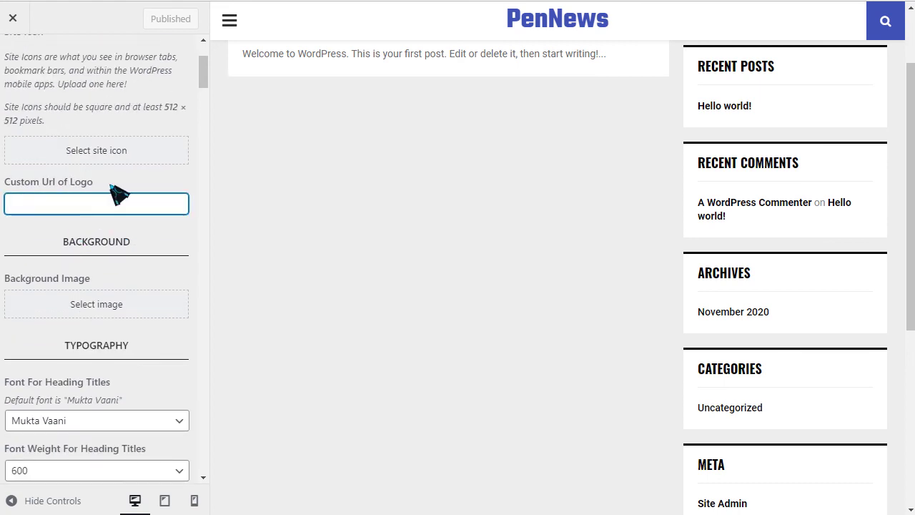
{"action": "scroll", "coordinate": [104, 312], "scroll_direction": "down", "scroll_amount": 5}
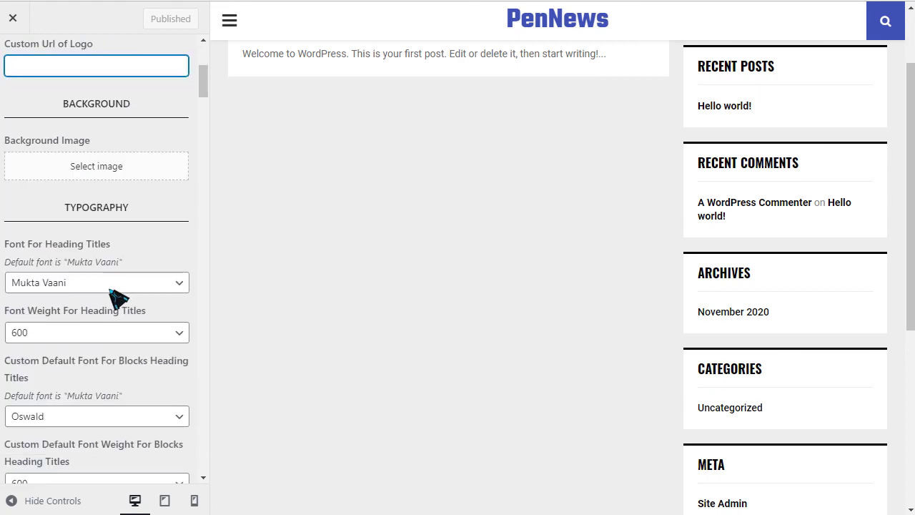
{"action": "scroll", "coordinate": [92, 315], "scroll_direction": "up", "scroll_amount": 7}
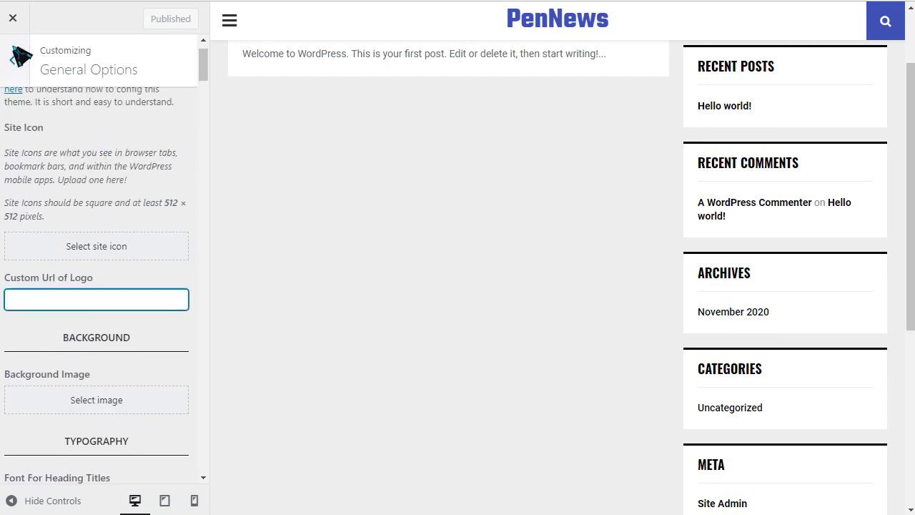
{"action": "left_click", "coordinate": [20, 58]}
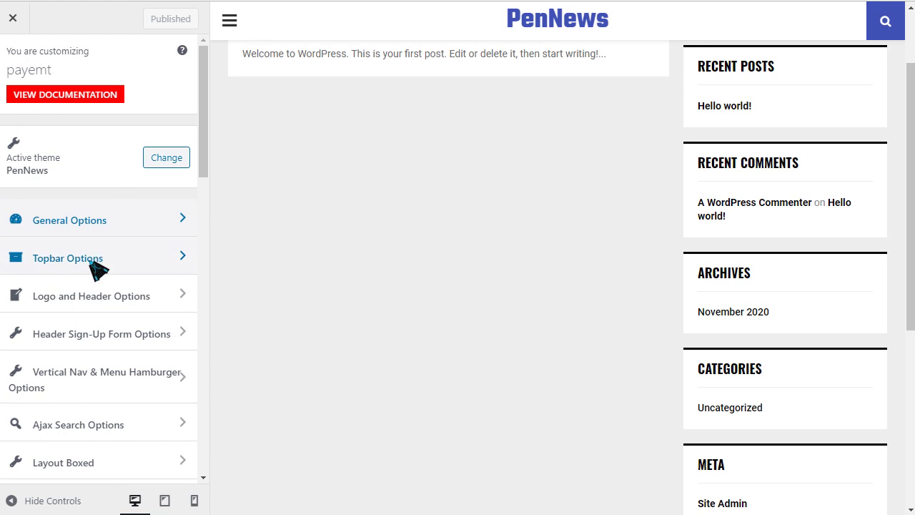
Step: Look through the customizer's Topbar Options, from top bar layout to the trending settings, and return to the main list
{"action": "left_click", "coordinate": [99, 270]}
{"action": "scroll", "coordinate": [119, 321], "scroll_direction": "down", "scroll_amount": 3}
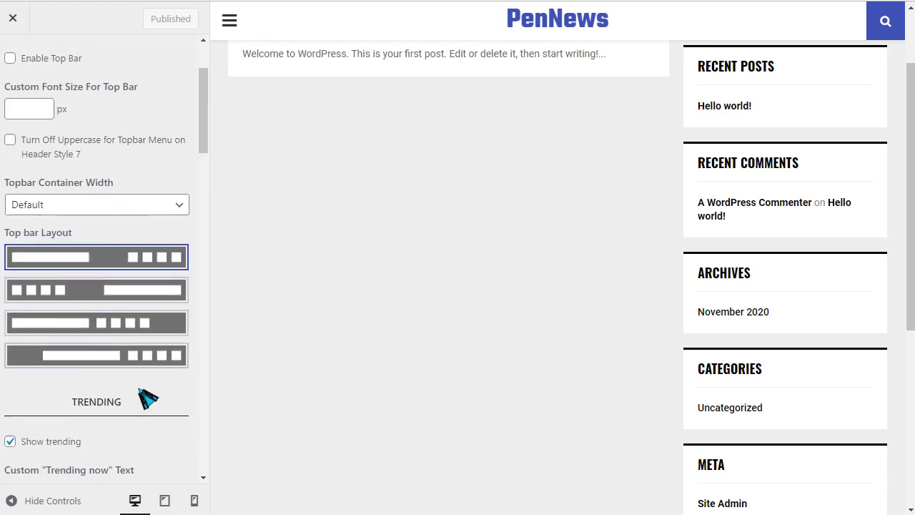
{"action": "scroll", "coordinate": [148, 399], "scroll_direction": "down", "scroll_amount": 3}
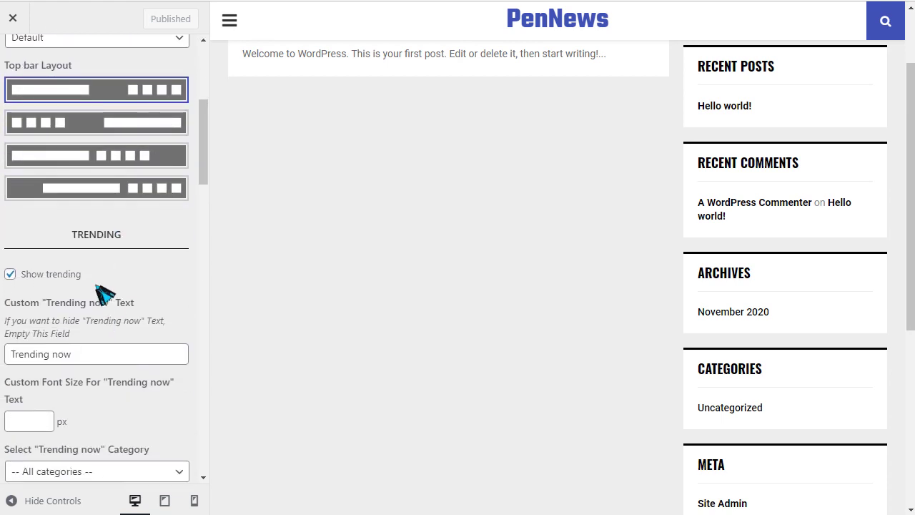
{"action": "scroll", "coordinate": [104, 293], "scroll_direction": "up", "scroll_amount": 5}
{"action": "left_click", "coordinate": [12, 60]}
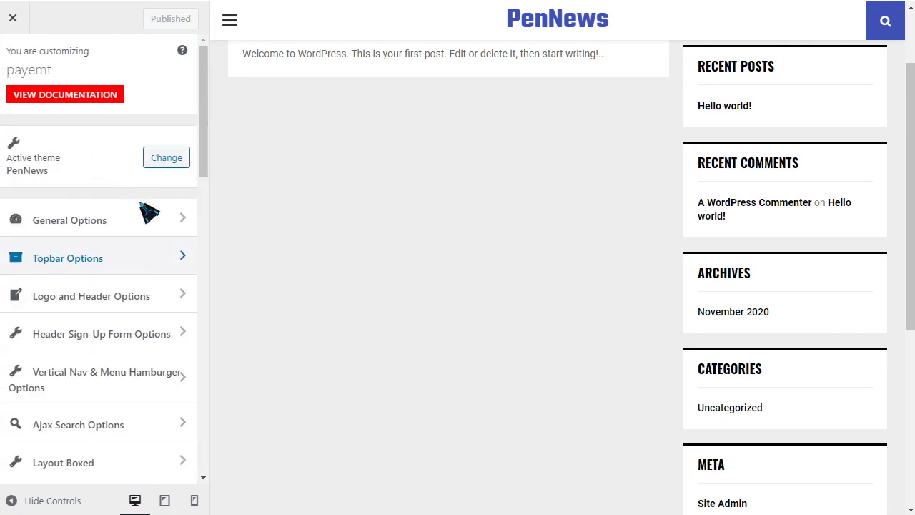
Step: Turn off Use Text Logo in Logo and Header Options, check the logo upload fields and return to the main list
{"action": "scroll", "coordinate": [147, 211], "scroll_direction": "down", "scroll_amount": 1}
{"action": "left_click", "coordinate": [55, 229]}
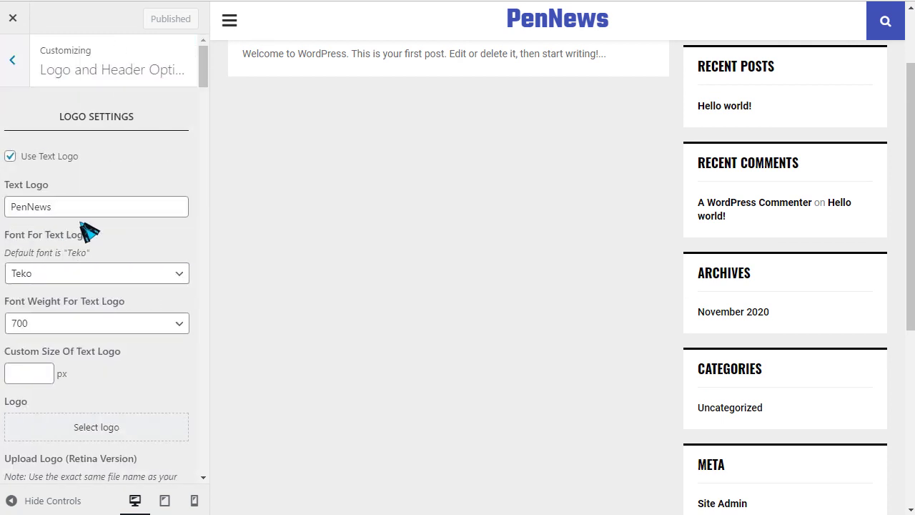
{"action": "left_click_drag", "start_coordinate": [81, 207], "coordinate": [10, 214]}
{"action": "scroll", "coordinate": [10, 220], "scroll_direction": "down", "scroll_amount": 1}
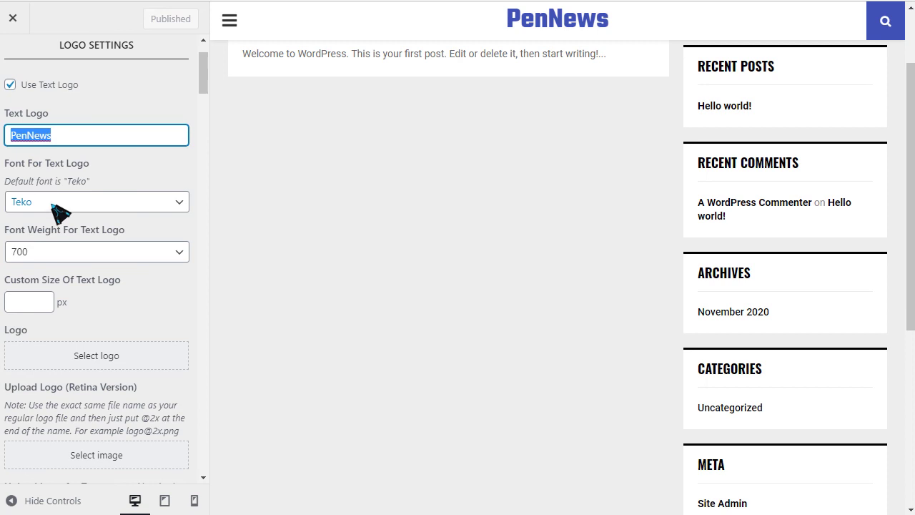
{"action": "left_click", "coordinate": [10, 84]}
{"action": "scroll", "coordinate": [92, 309], "scroll_direction": "down", "scroll_amount": 1}
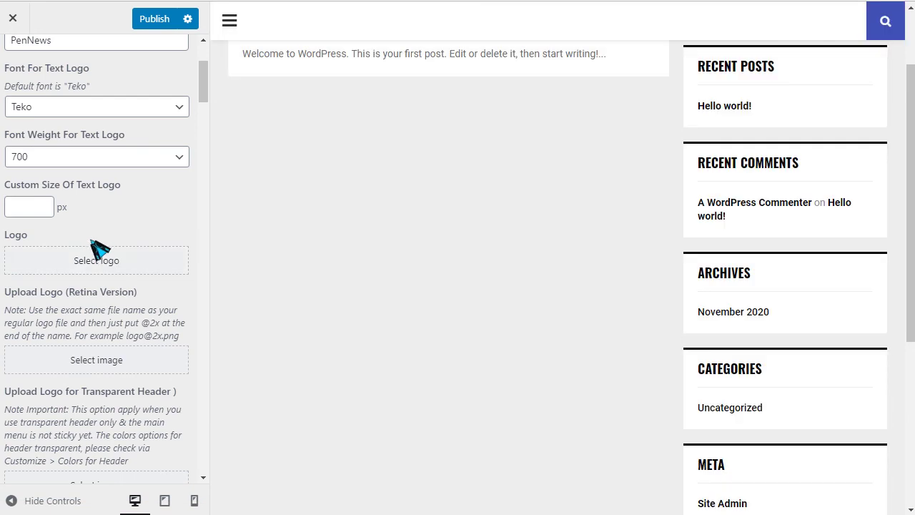
{"action": "scroll", "coordinate": [96, 247], "scroll_direction": "up", "scroll_amount": 3}
{"action": "left_click", "coordinate": [14, 65]}
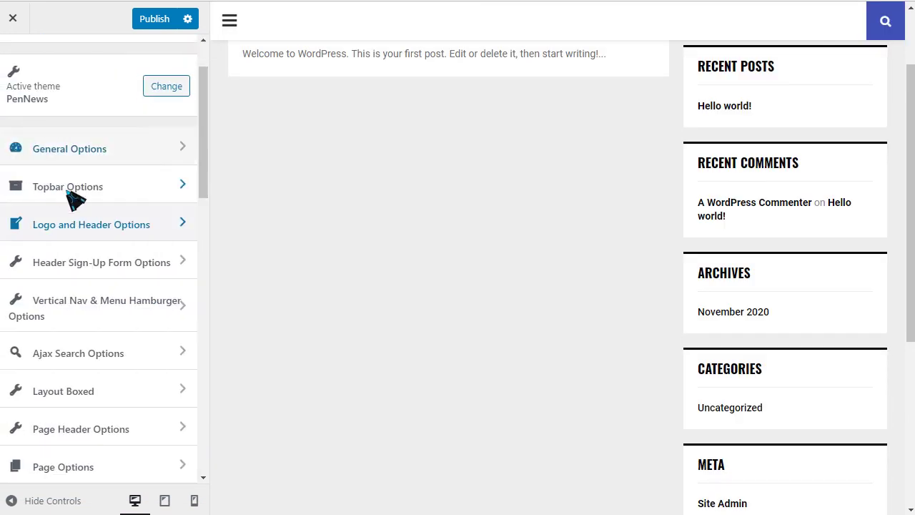
Step: Check the Header Sign-Up Form Options and the remaining customizer sections, and leave the customizer, discarding the unpublished changes
{"action": "left_click", "coordinate": [77, 269]}
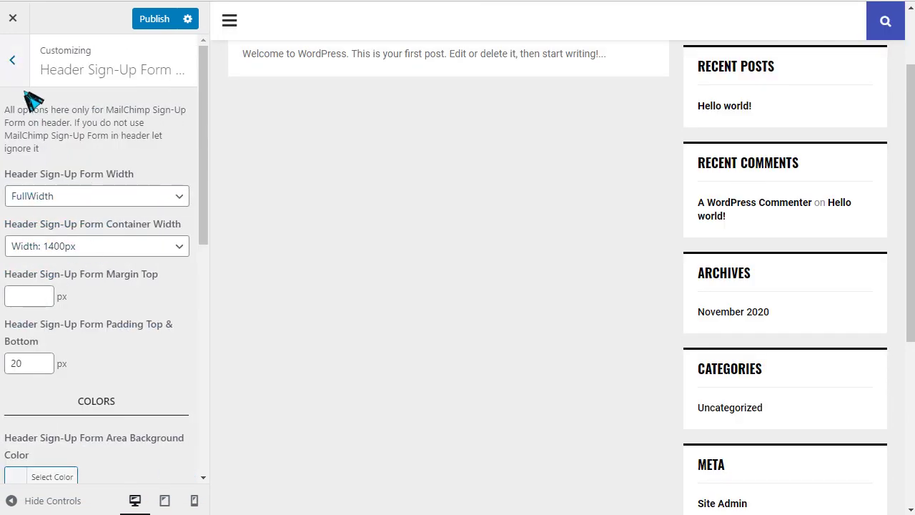
{"action": "left_click", "coordinate": [12, 60]}
{"action": "scroll", "coordinate": [100, 348], "scroll_direction": "down", "scroll_amount": 2}
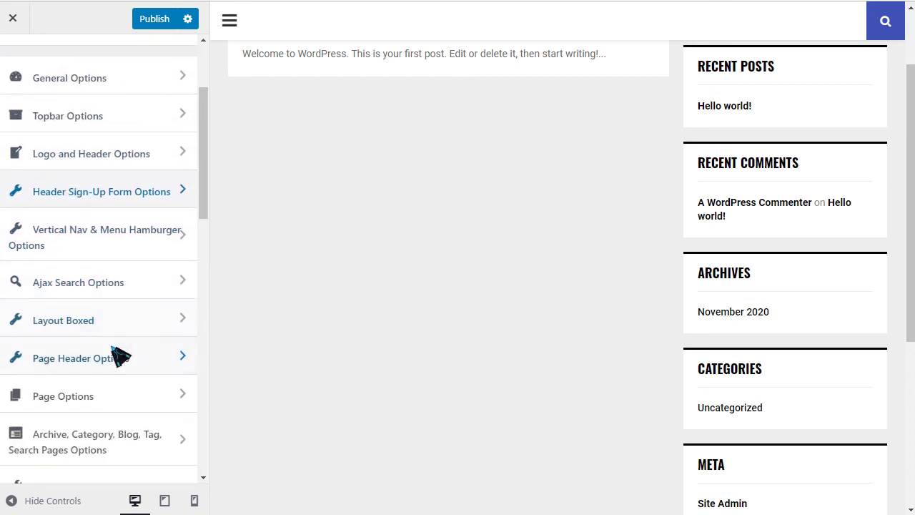
{"action": "scroll", "coordinate": [120, 357], "scroll_direction": "down", "scroll_amount": 2}
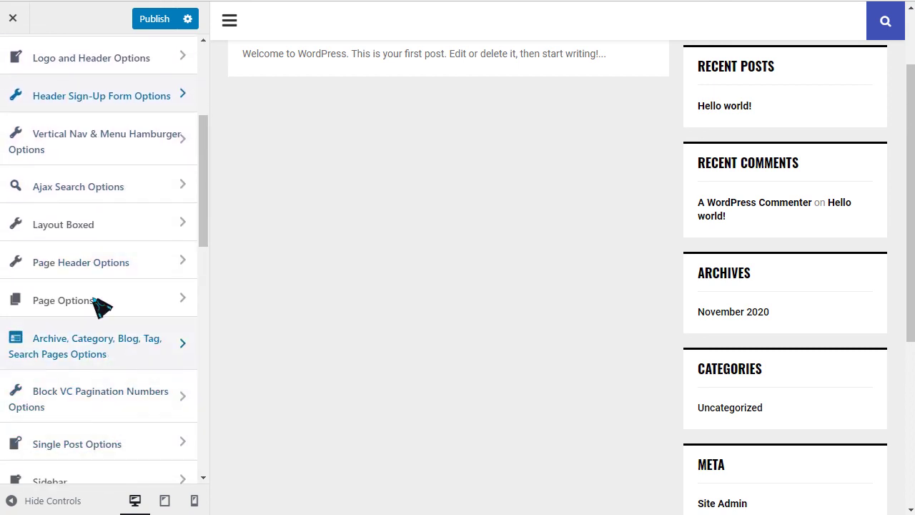
{"action": "left_click", "coordinate": [13, 18]}
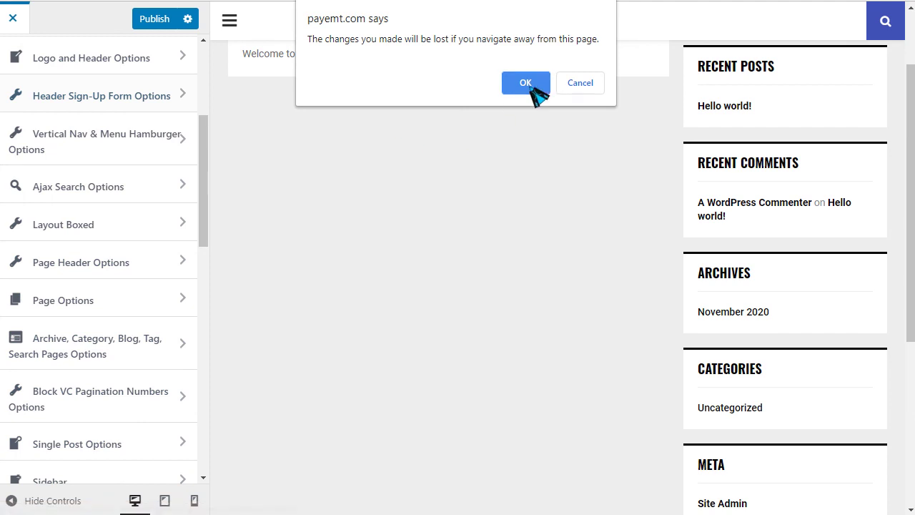
{"action": "left_click", "coordinate": [525, 83]}
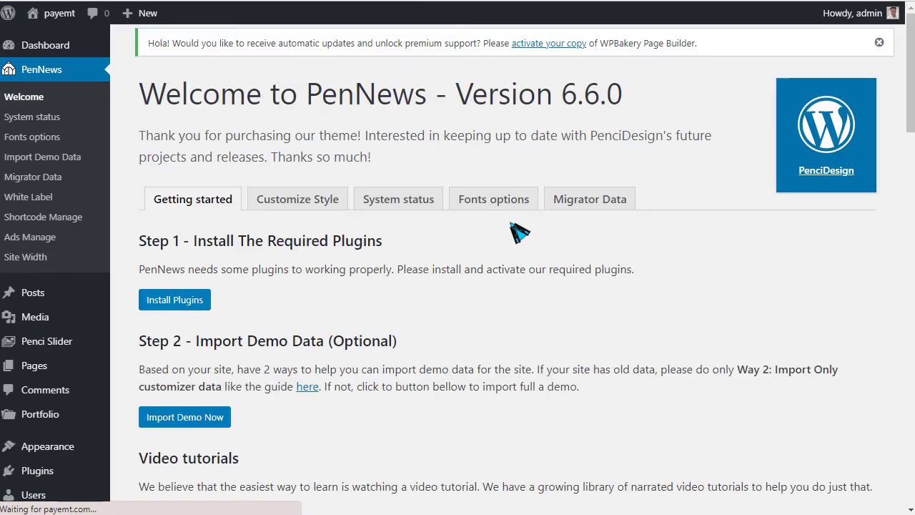
Step: In the Reading settings, make the homepage display a static page, choose "home" as the Homepage and save the changes
{"action": "scroll", "coordinate": [255, 337], "scroll_direction": "down", "scroll_amount": 3}
{"action": "mouse_move", "coordinate": [53, 476]}
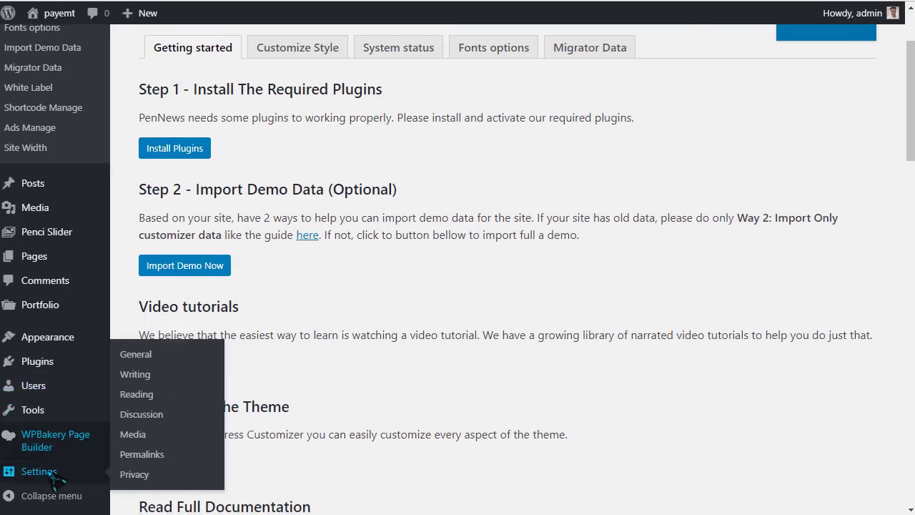
{"action": "left_click", "coordinate": [138, 396]}
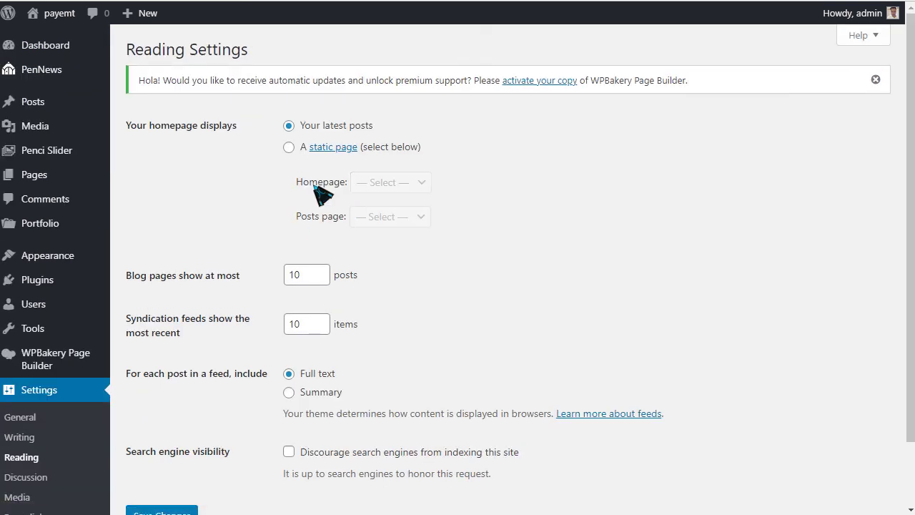
{"action": "left_click", "coordinate": [289, 147]}
{"action": "left_click", "coordinate": [420, 183]}
{"action": "left_click", "coordinate": [389, 213]}
{"action": "scroll", "coordinate": [271, 384], "scroll_direction": "down", "scroll_amount": 2}
{"action": "left_click", "coordinate": [179, 442]}
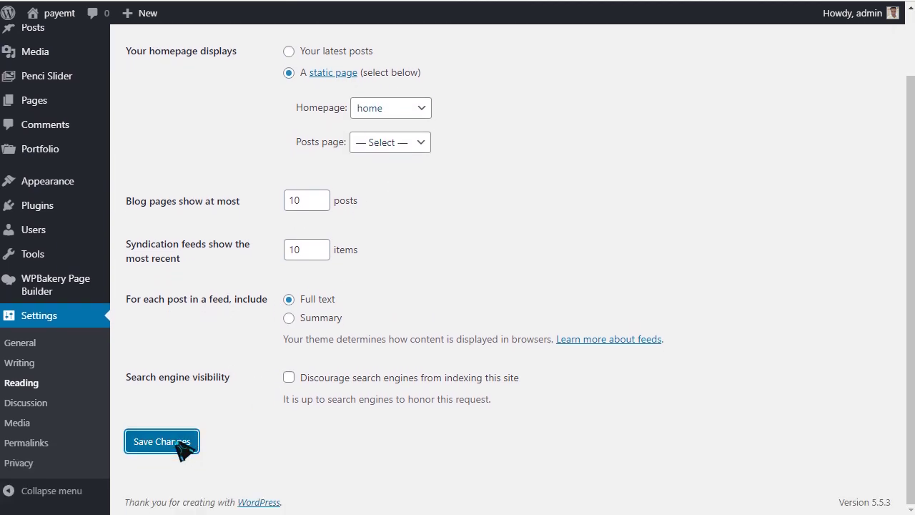
Step: In the Permalinks settings, choose the Post name URL structure and save the changes
{"action": "left_click", "coordinate": [30, 444]}
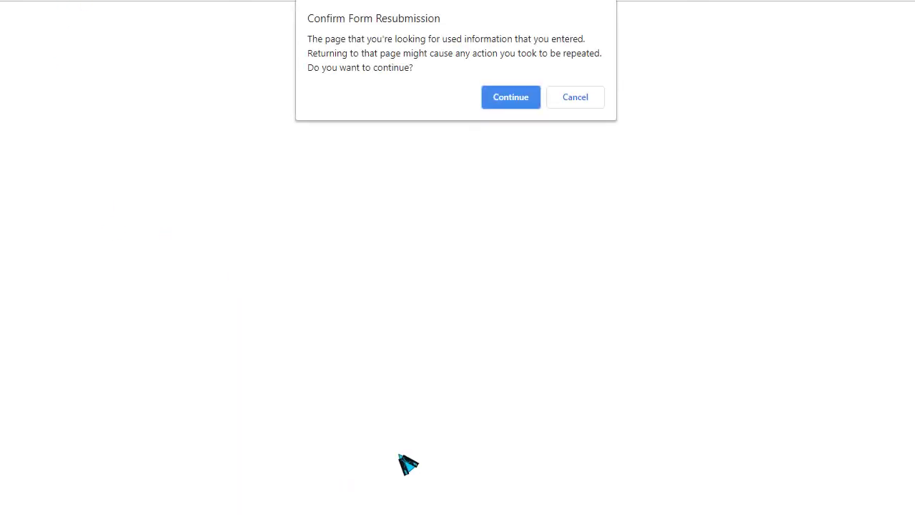
{"action": "left_click", "coordinate": [514, 95]}
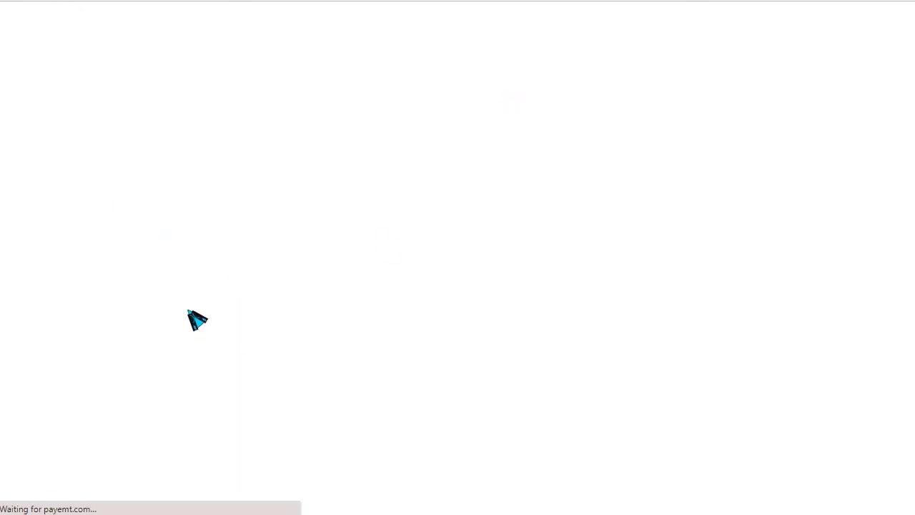
{"action": "scroll", "coordinate": [237, 268], "scroll_direction": "down", "scroll_amount": 1}
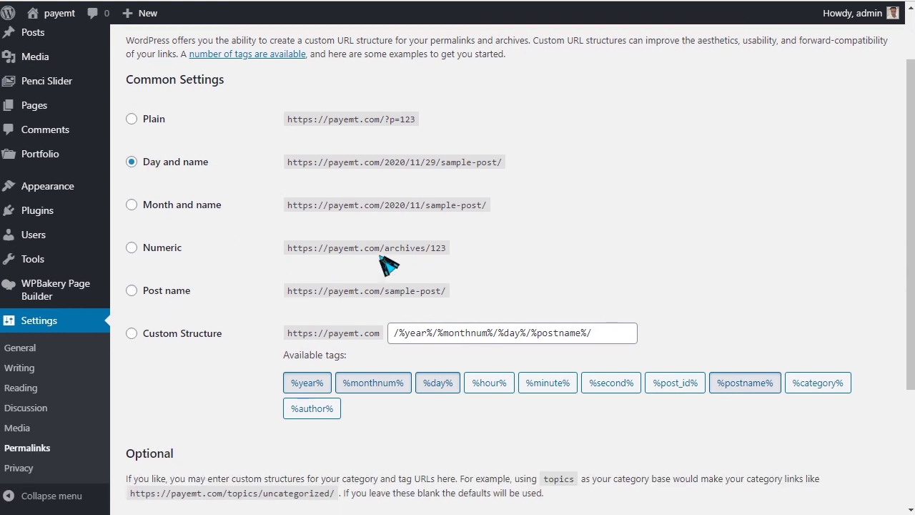
{"action": "left_click", "coordinate": [163, 249]}
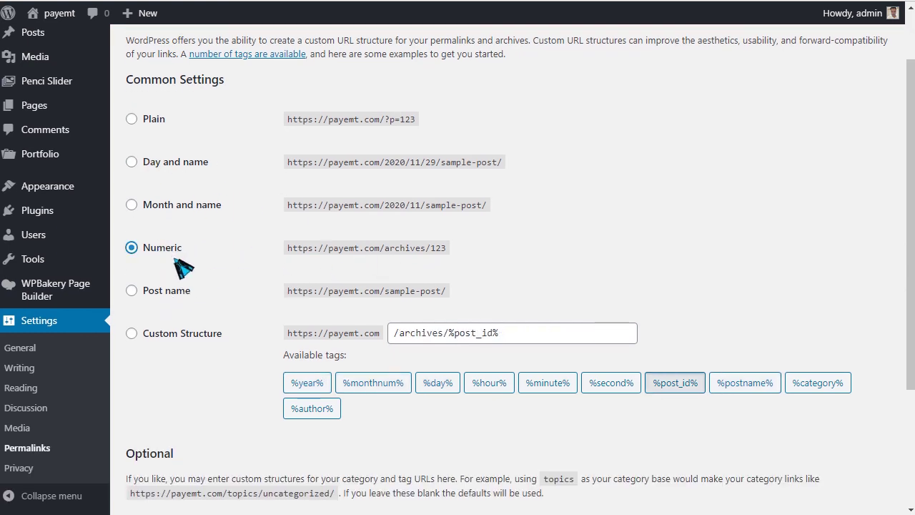
{"action": "double_click", "coordinate": [430, 339]}
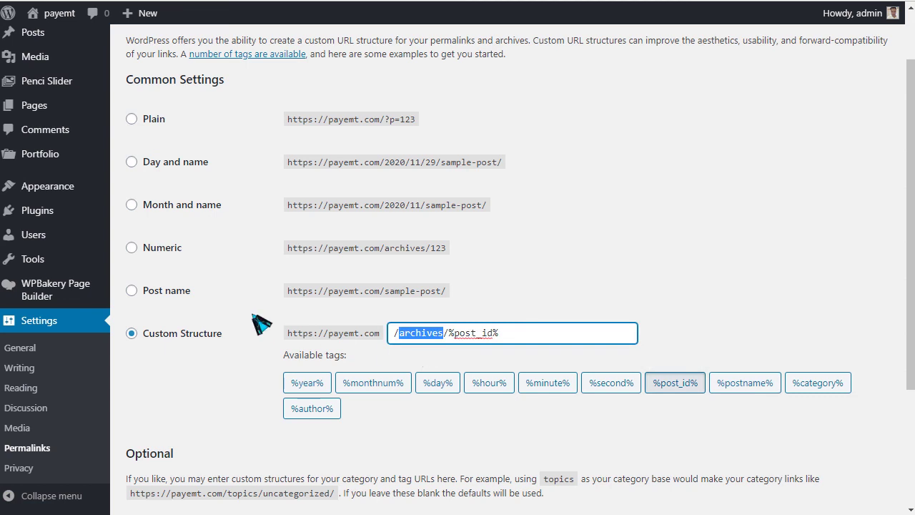
{"action": "left_click", "coordinate": [163, 293]}
{"action": "scroll", "coordinate": [188, 429], "scroll_direction": "down", "scroll_amount": 3}
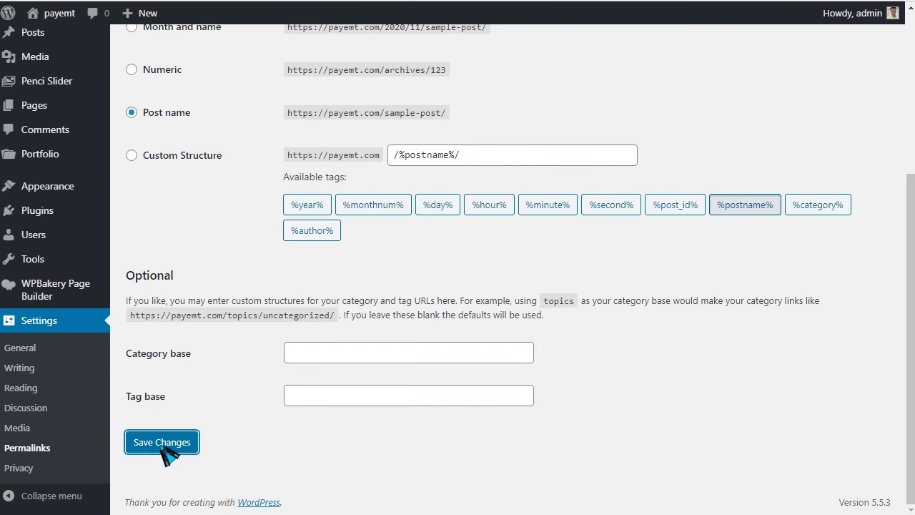
{"action": "left_click", "coordinate": [163, 444]}
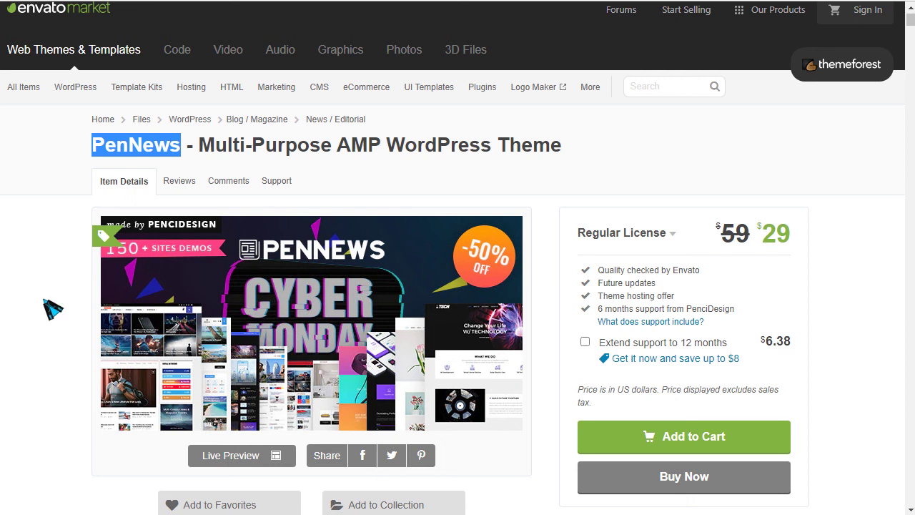
{"action": "scroll", "coordinate": [52, 309], "scroll_direction": "down", "scroll_amount": 6}
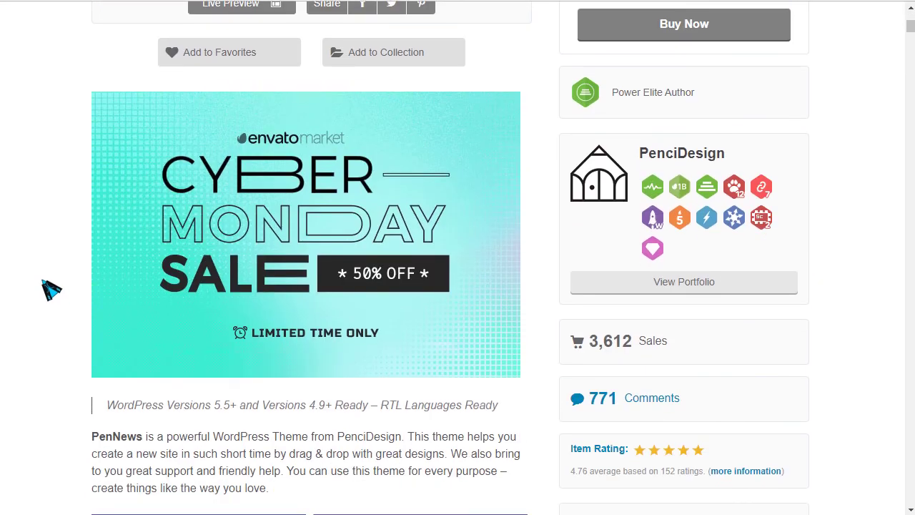
{"action": "scroll", "coordinate": [52, 289], "scroll_direction": "up", "scroll_amount": 7}
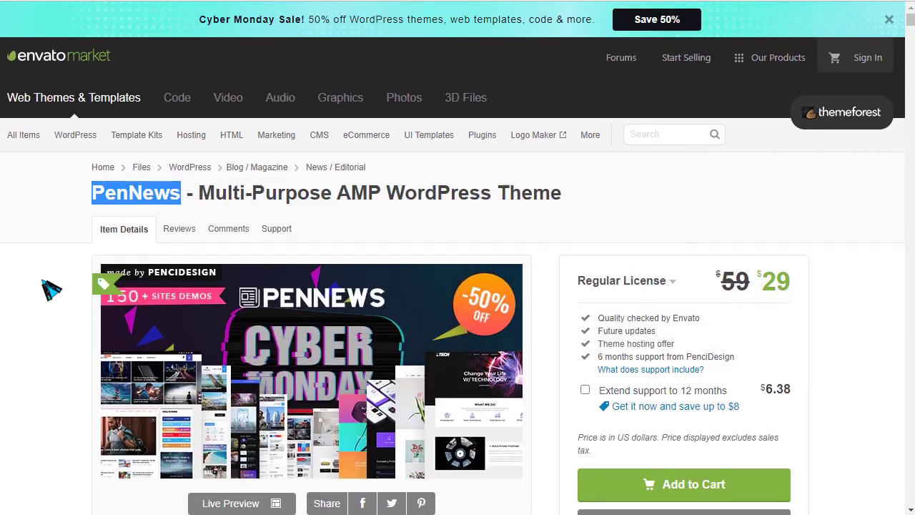